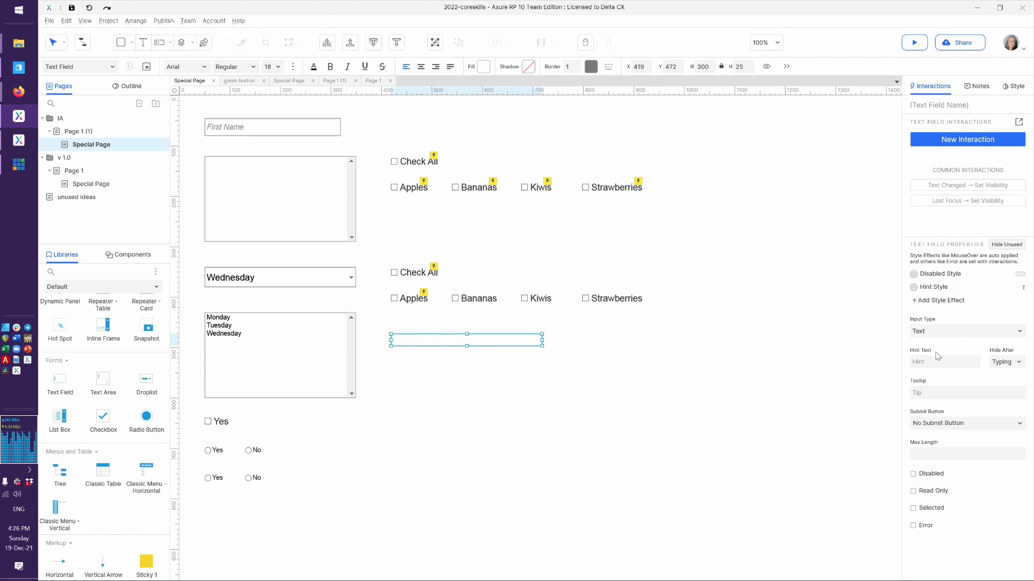
- Set the hint text of the empty text field below the fruit checkboxes to "Last Name"
left_click(930, 364)
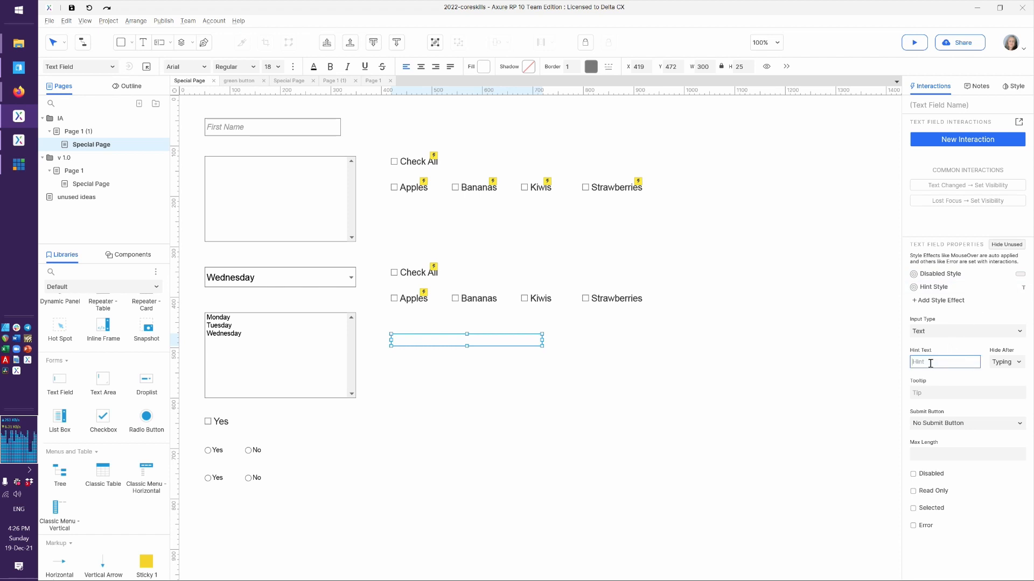
type("Last Name")
left_click(585, 479)
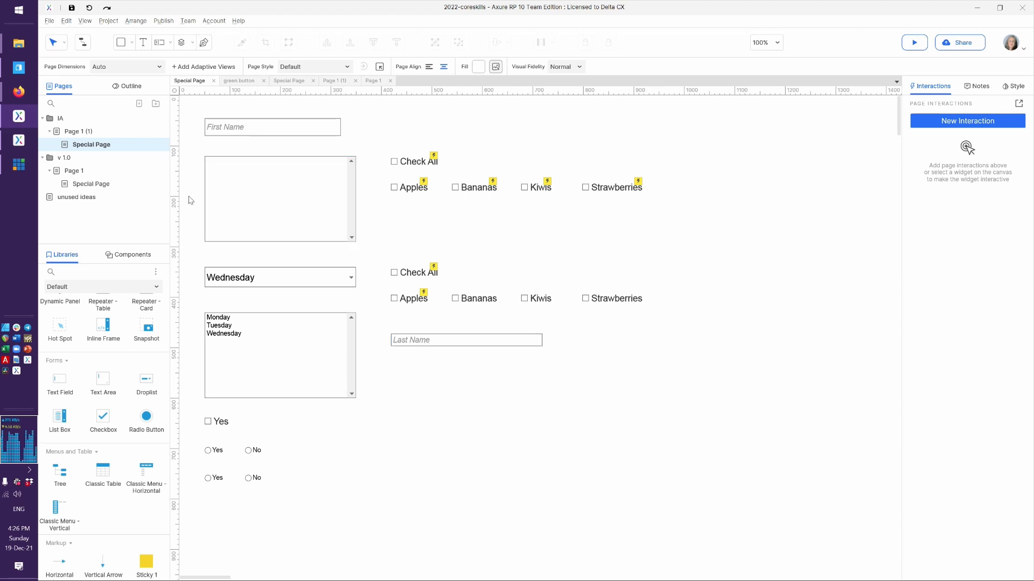
- Add a new widget style named "Form Field" for the Last Name text field
left_click(438, 342)
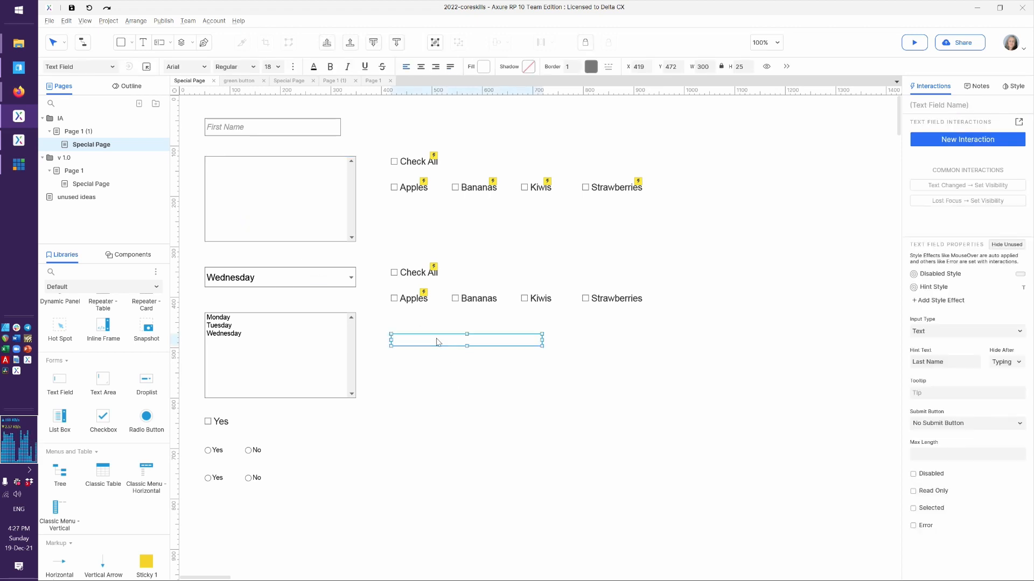
left_click(146, 67)
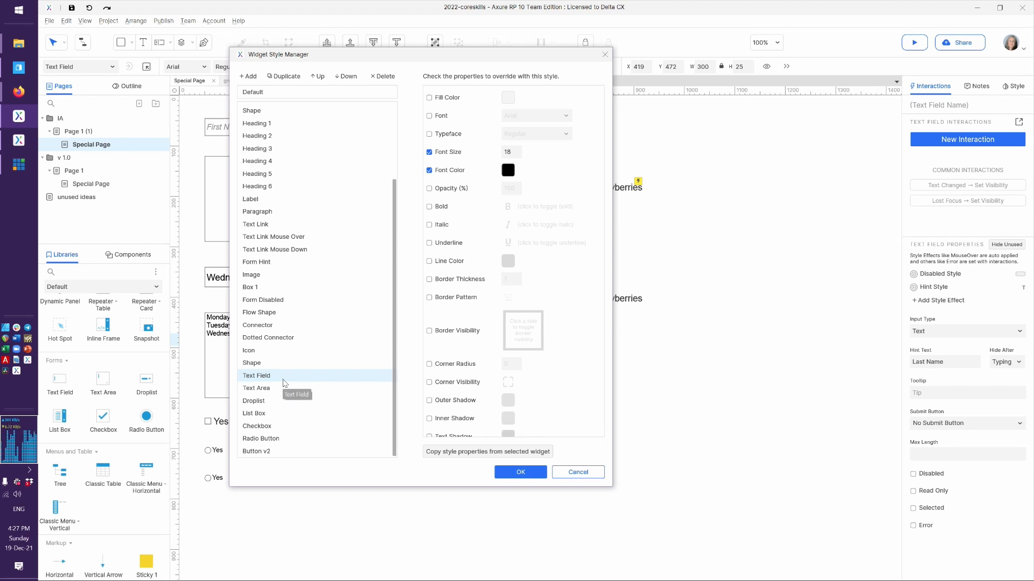
left_click(250, 77)
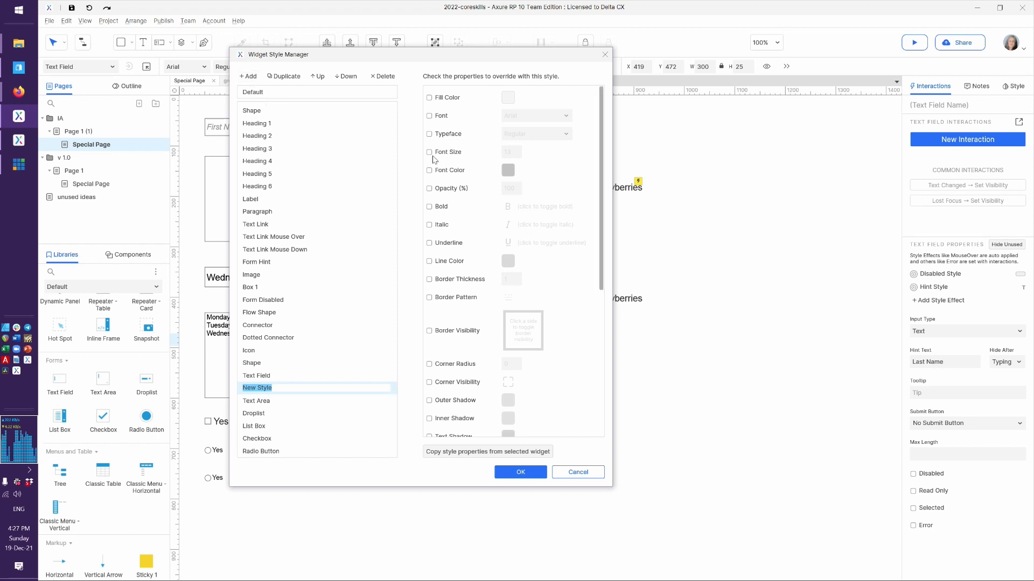
type("Form Fields")
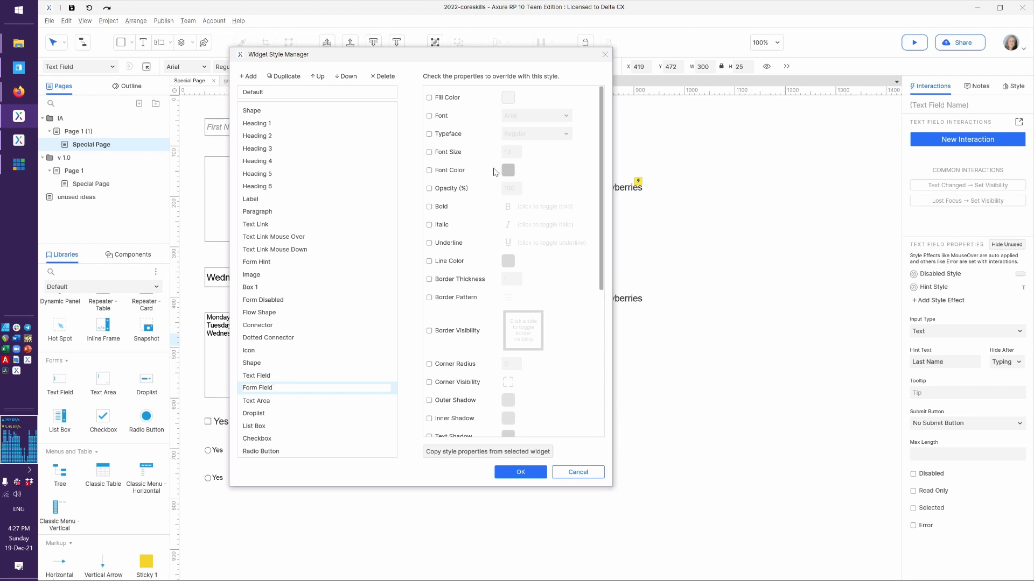
- Override the Form Field style's font size with 18 and its font color with black
left_click(451, 155)
left_click(507, 153)
type("18")
left_click(448, 170)
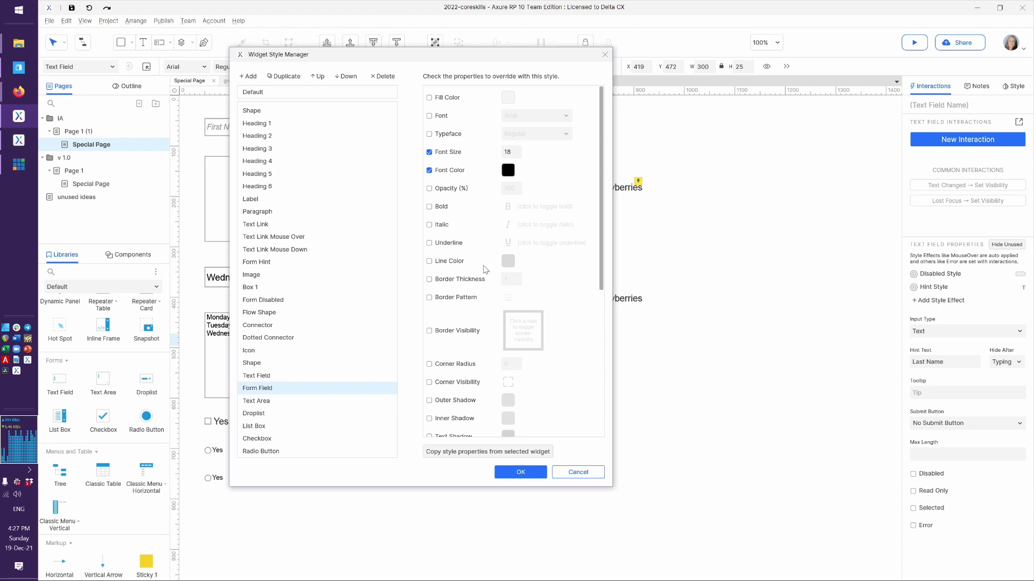
- Override the Form Field style's line color with the favorite blue #366295
left_click(457, 262)
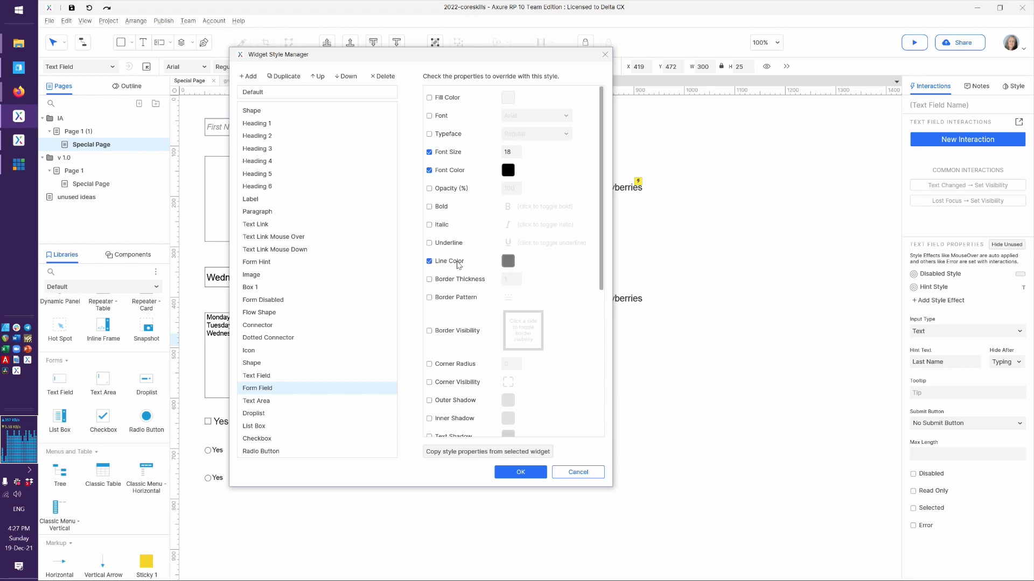
left_click(508, 262)
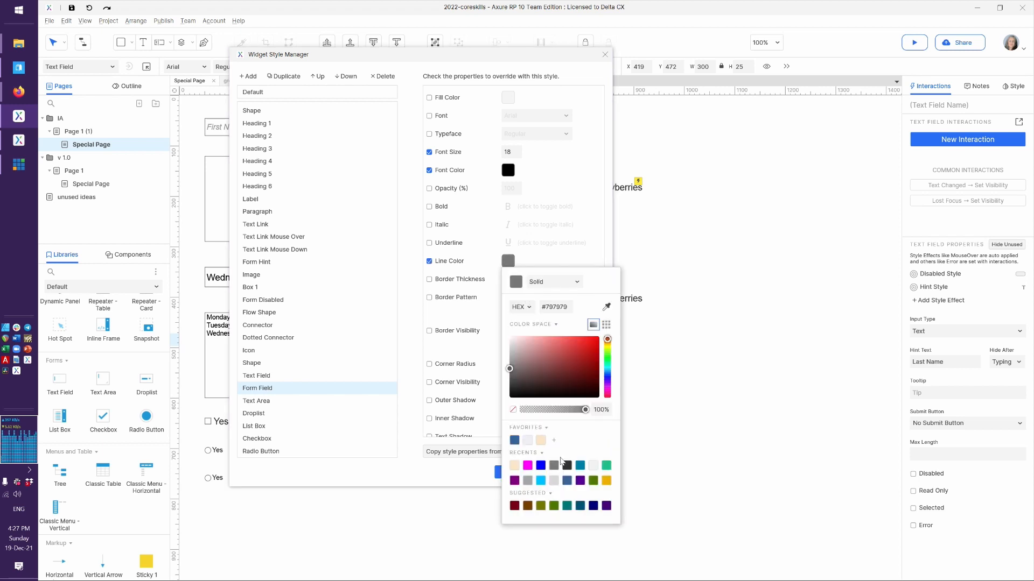
left_click(515, 440)
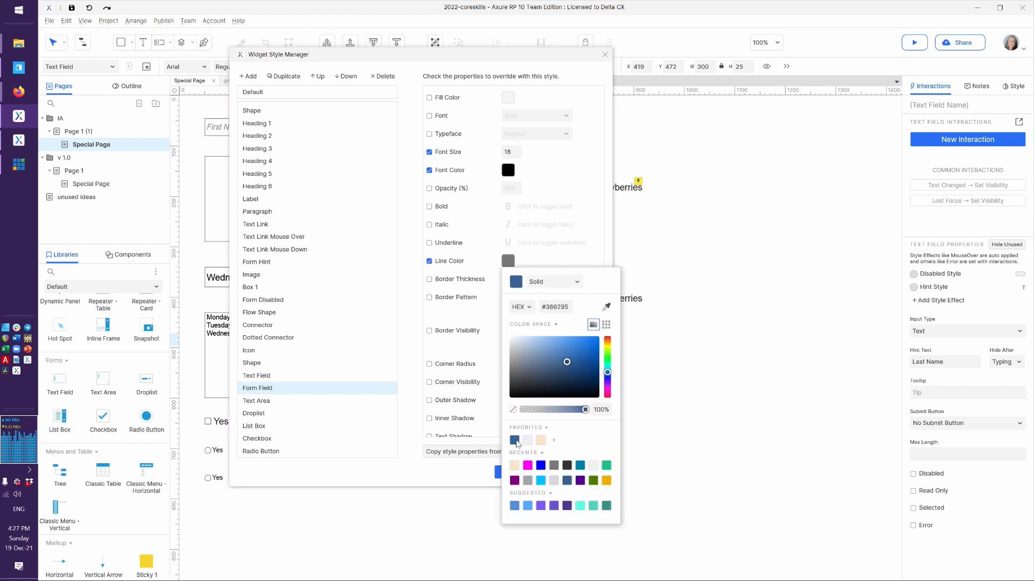
left_click(458, 473)
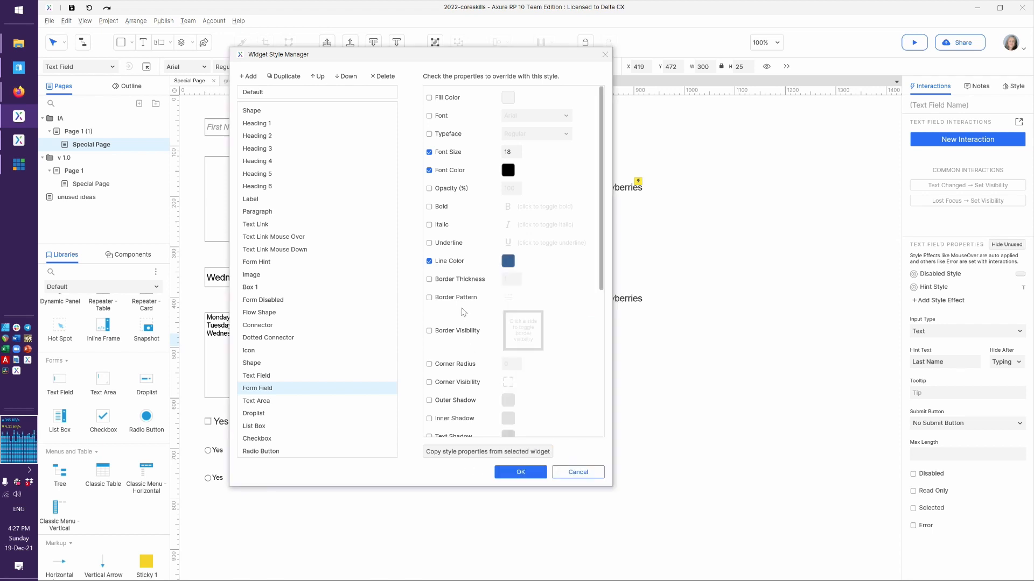
- Give the Form Field style a border of thickness 2 visible on all sides, with a corner radius of 12
left_click(456, 286)
left_click(512, 279)
type("2")
left_click(467, 335)
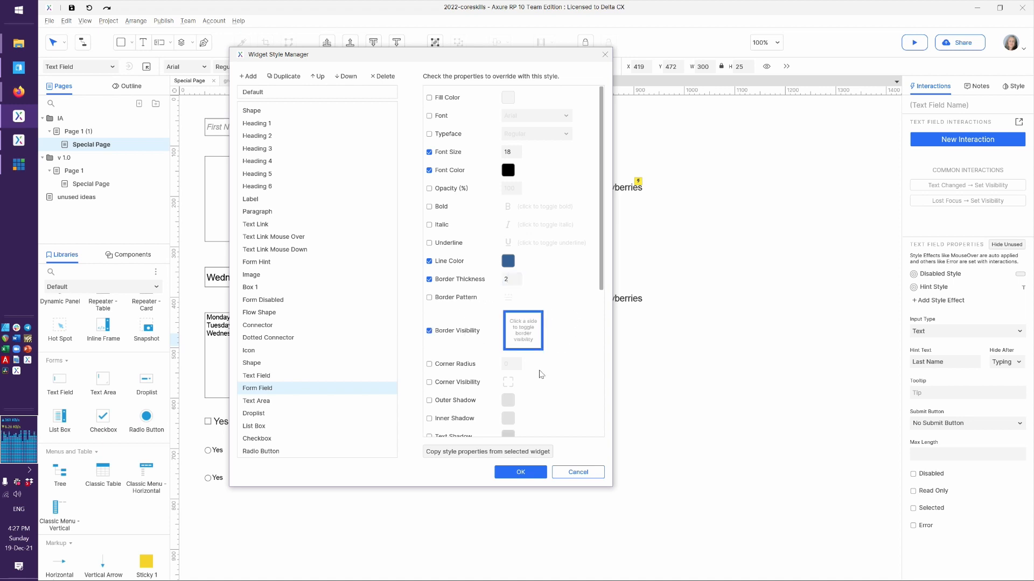
left_click(461, 369)
left_click(510, 365)
- Align the Form Field style's text left and vertically middle with a left padding of 15, and save the style
scroll(554, 384, "down", 2)
scroll(553, 384, "down", 4)
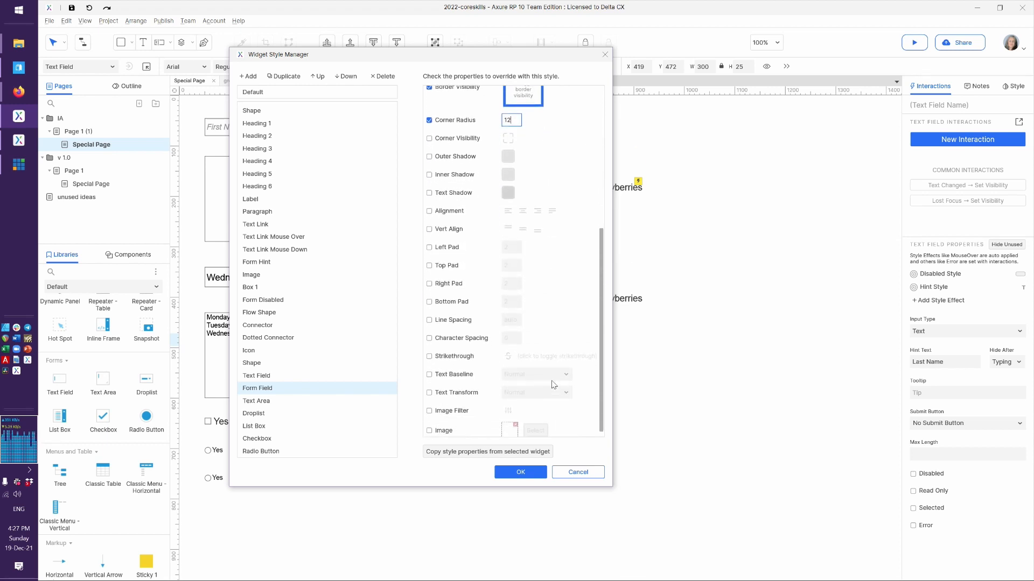
left_click(460, 215)
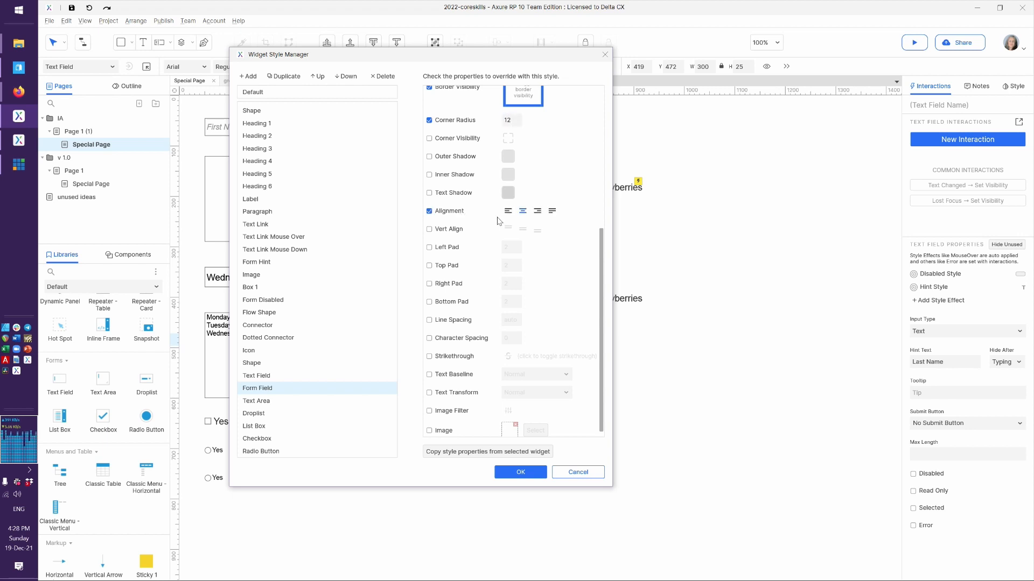
left_click(456, 231)
double_click(509, 248)
type("15")
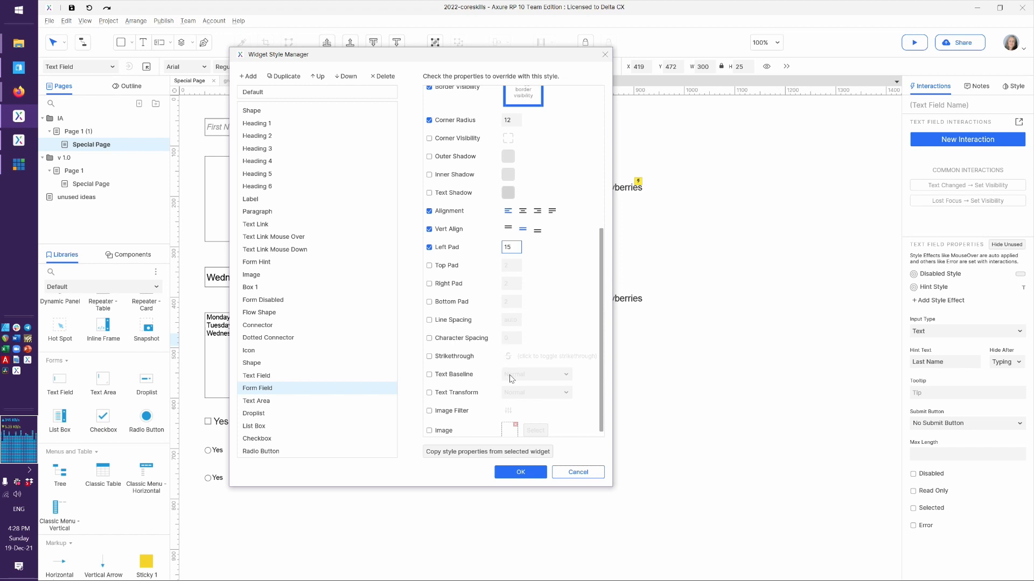
scroll(573, 346, "down", 1)
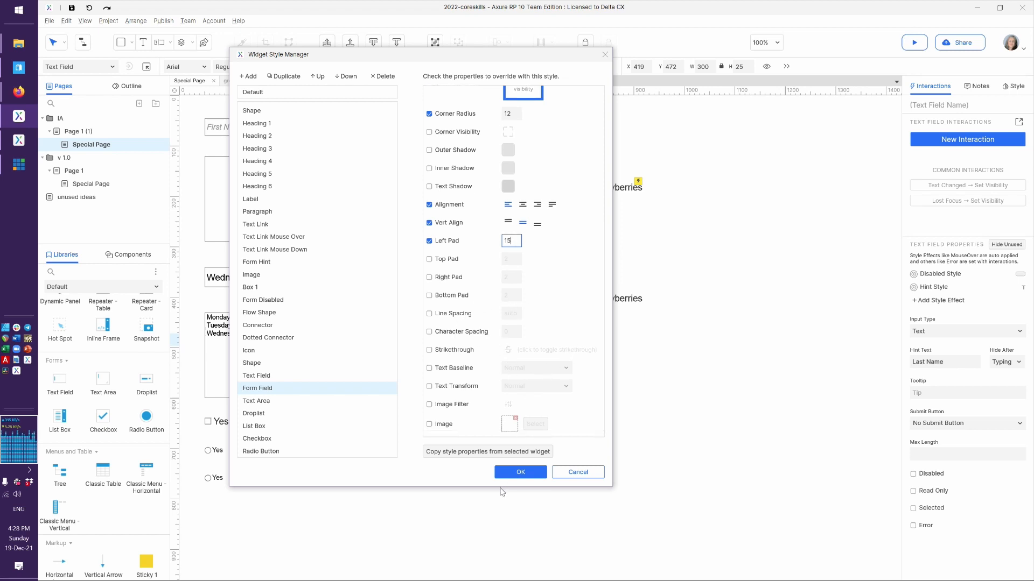
left_click(519, 475)
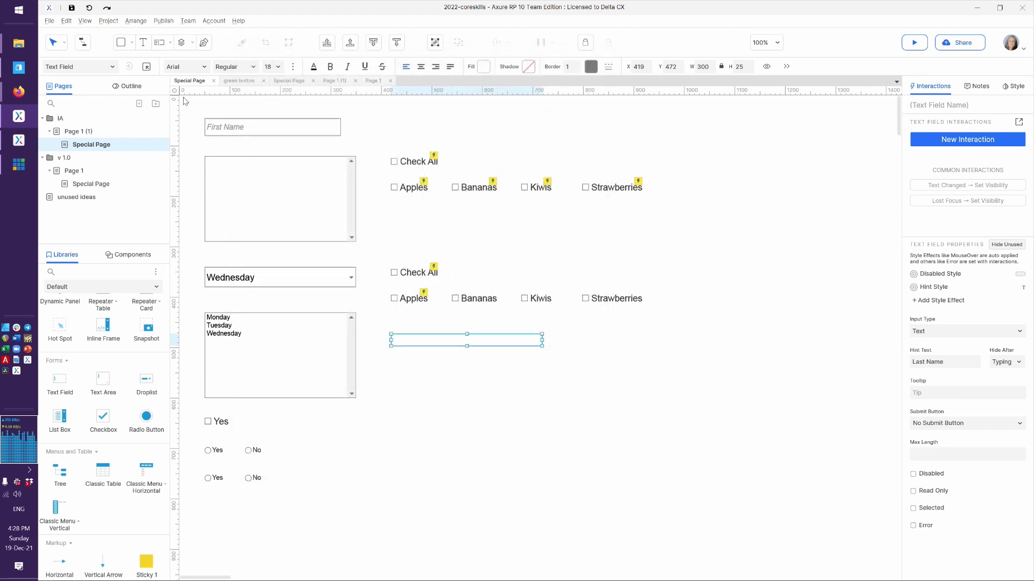
- Apply the Form Field style to the Last Name text field and set its height to 40
left_click(112, 66)
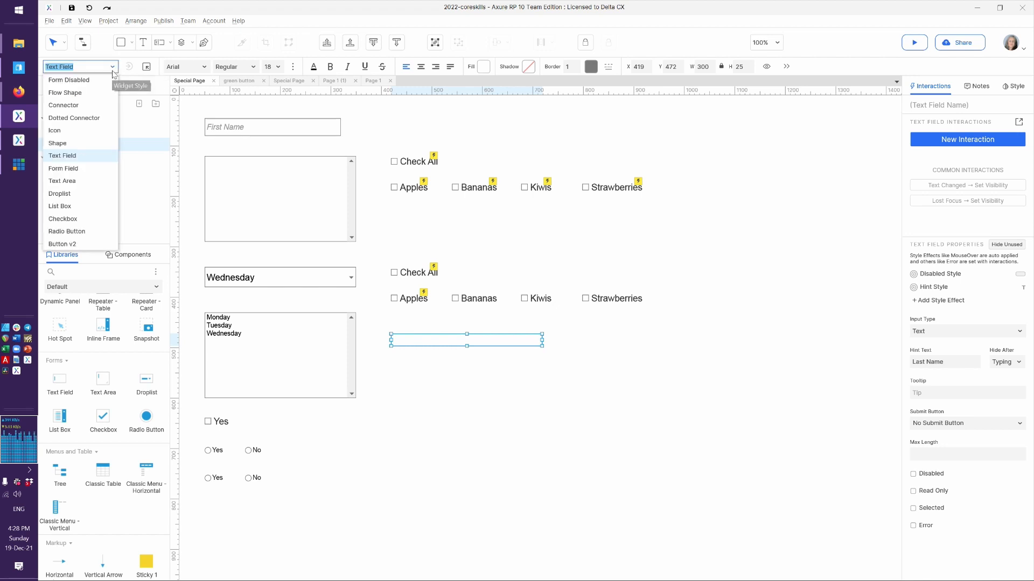
left_click(84, 168)
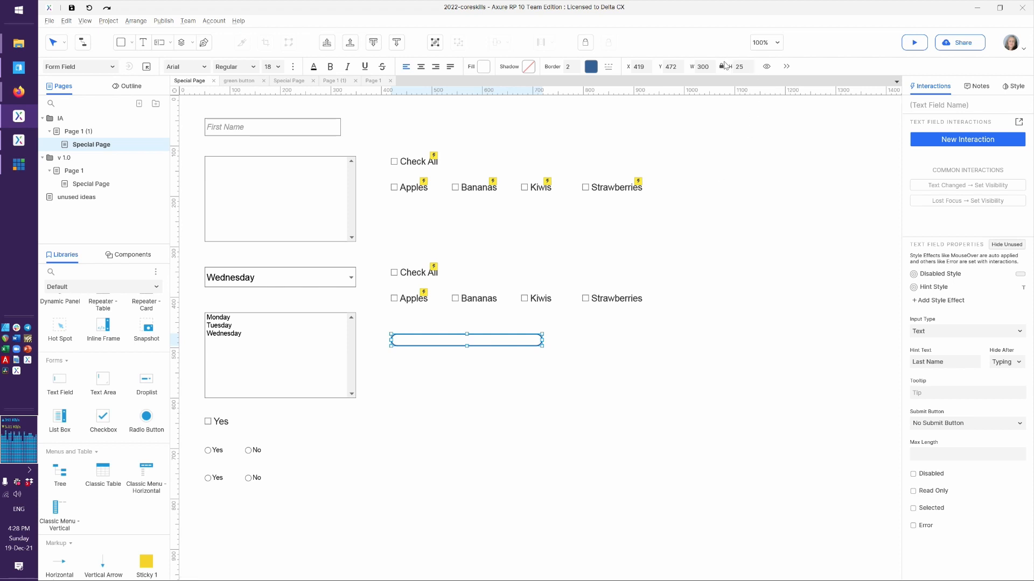
left_click(744, 68)
key("Return")
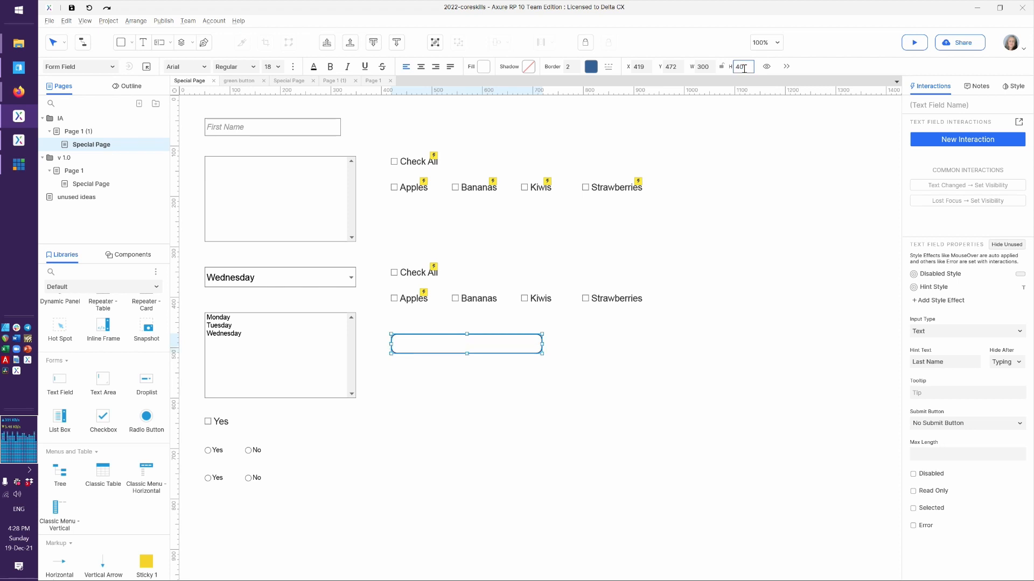
left_click(618, 408)
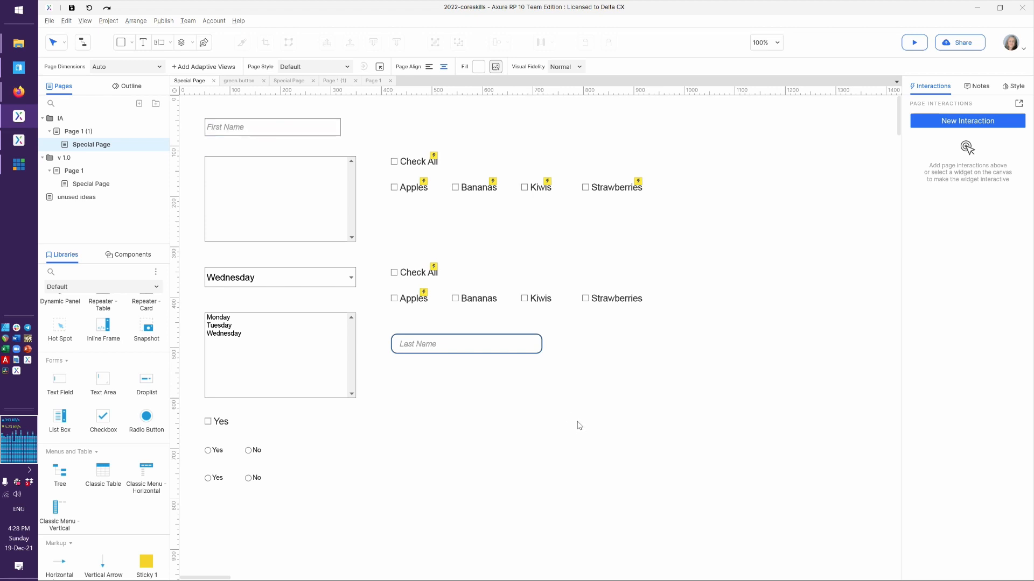
- Place a copy of the Last Name field to its right at X 749, level with the original
left_click(493, 340)
left_click_drag(492, 339, 649, 340)
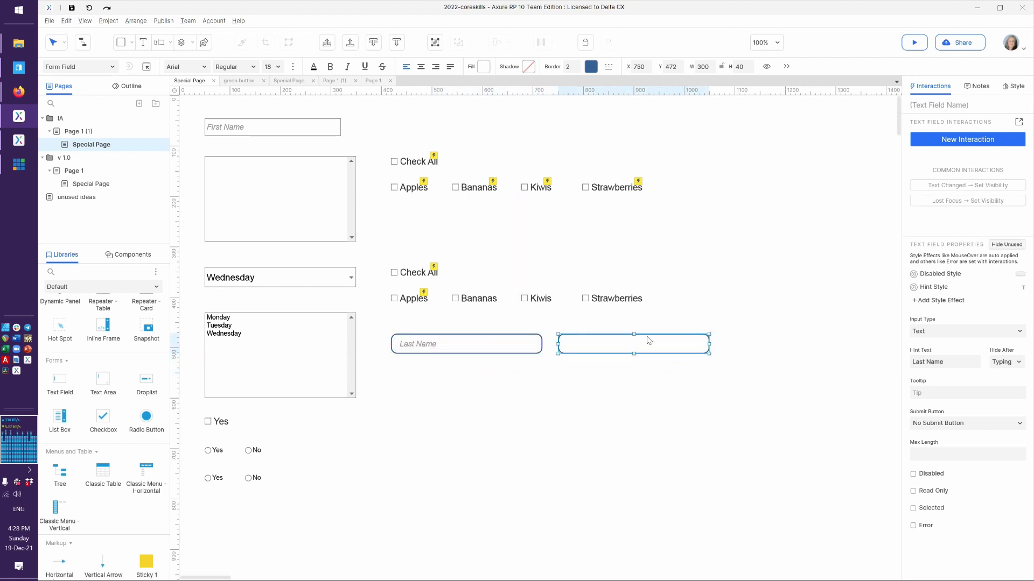
key("Left")
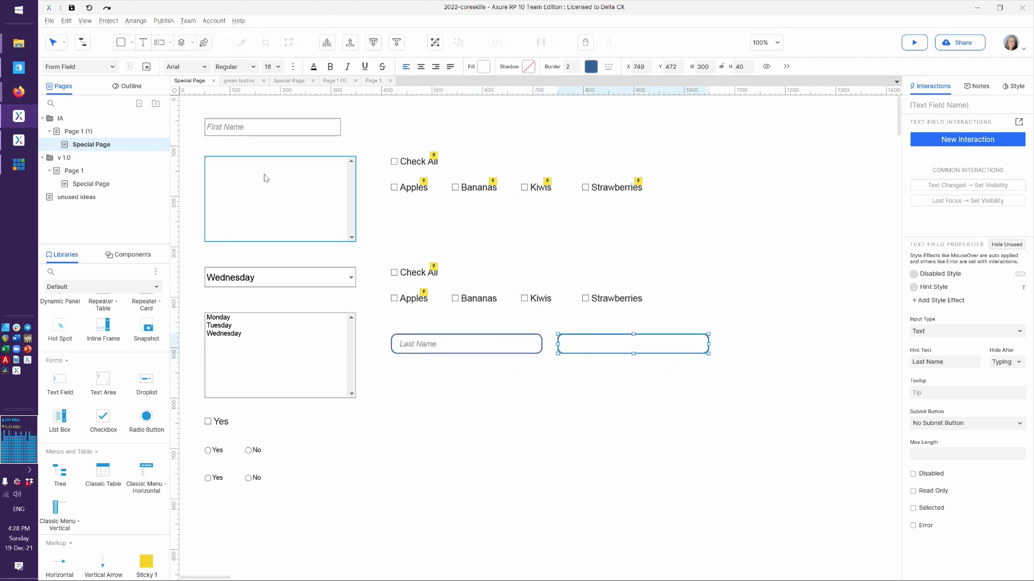
- Duplicate the Form Field widget style and name the copy "Form Field 2"
left_click(146, 67)
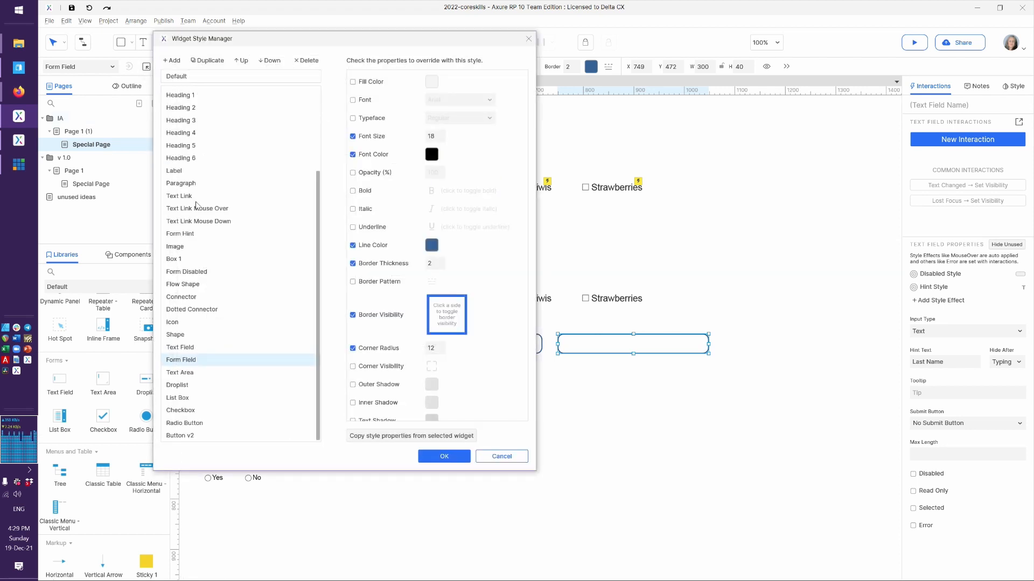
left_click(206, 60)
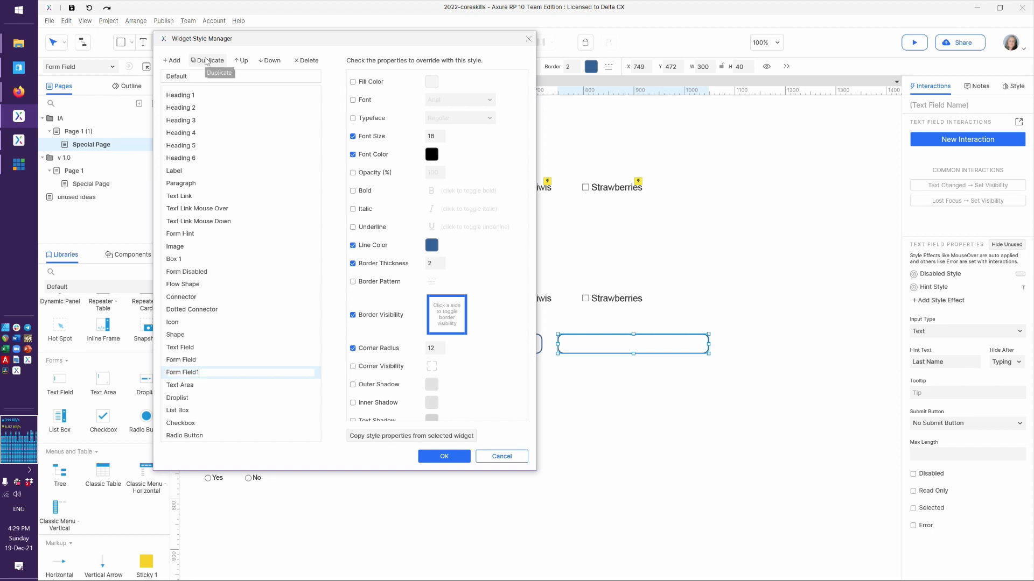
type("2")
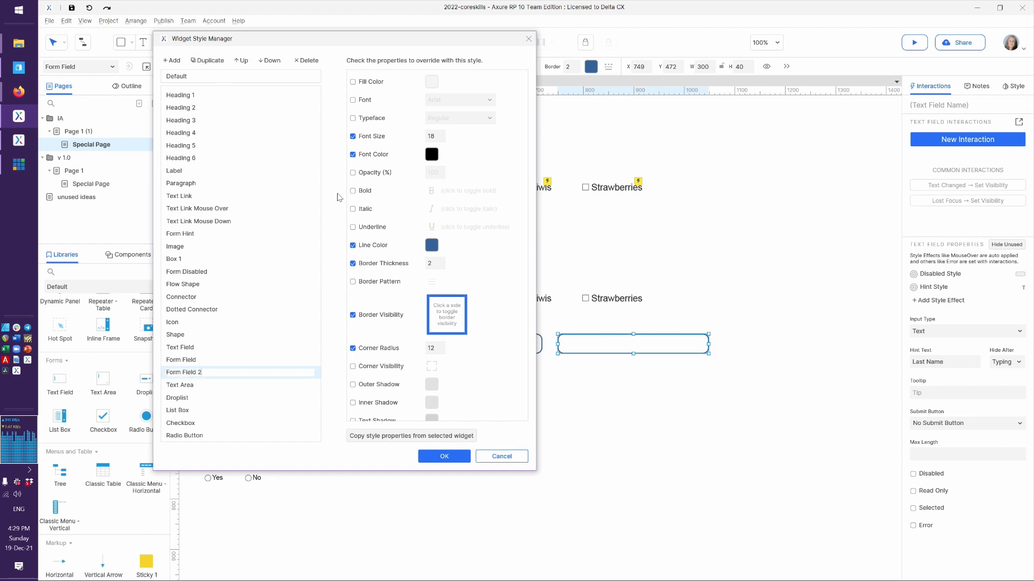
key("Return")
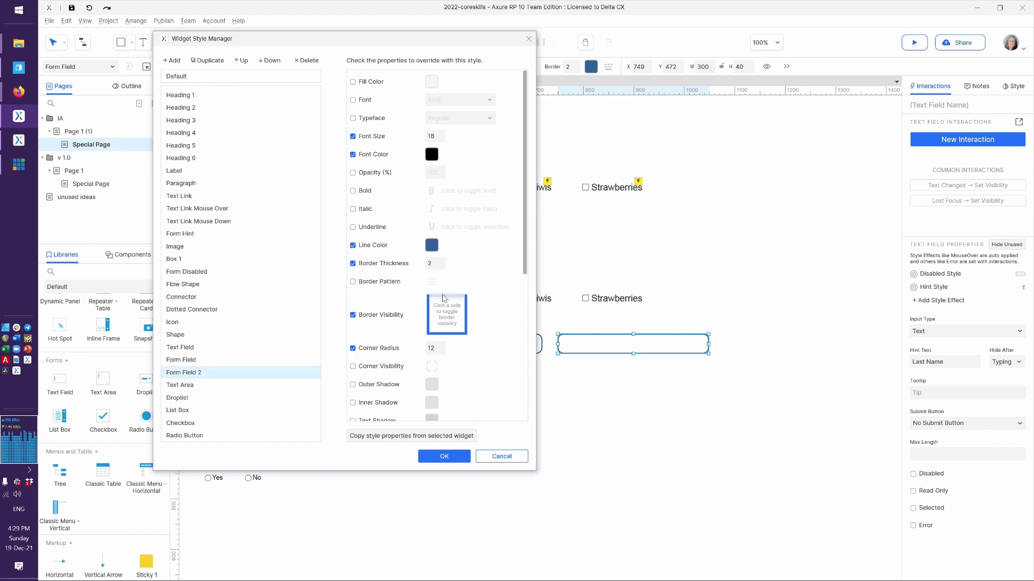
- Give Form Field 2 only a bottom border of thickness 4, remove its corner radius override, and save the style
left_click(466, 312)
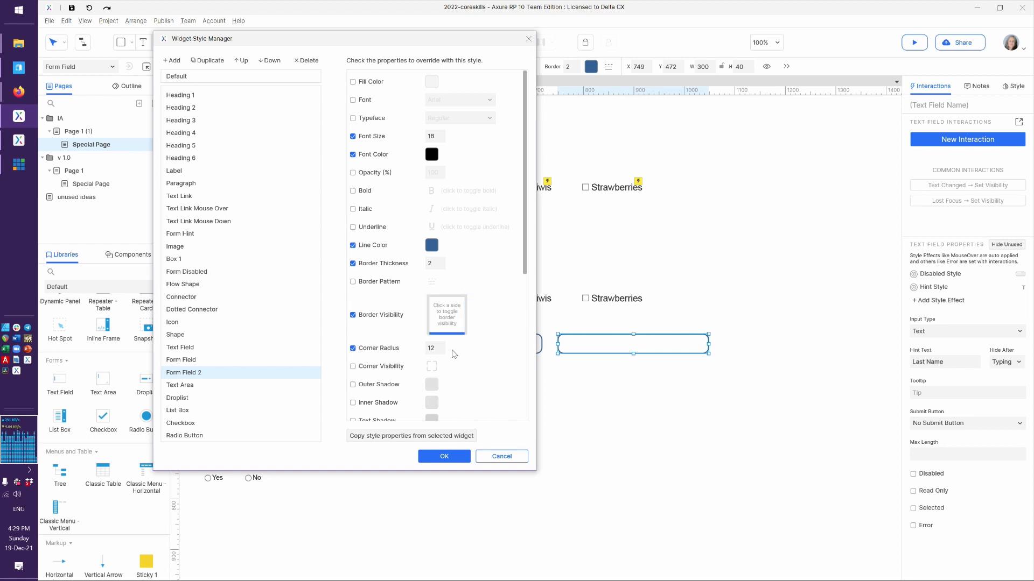
left_click(388, 351)
double_click(438, 263)
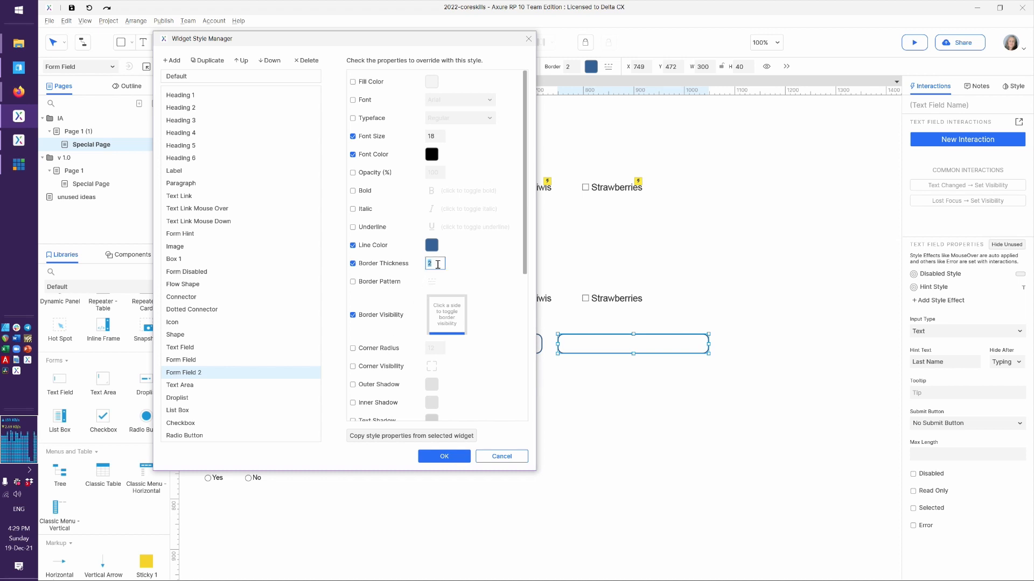
type("4")
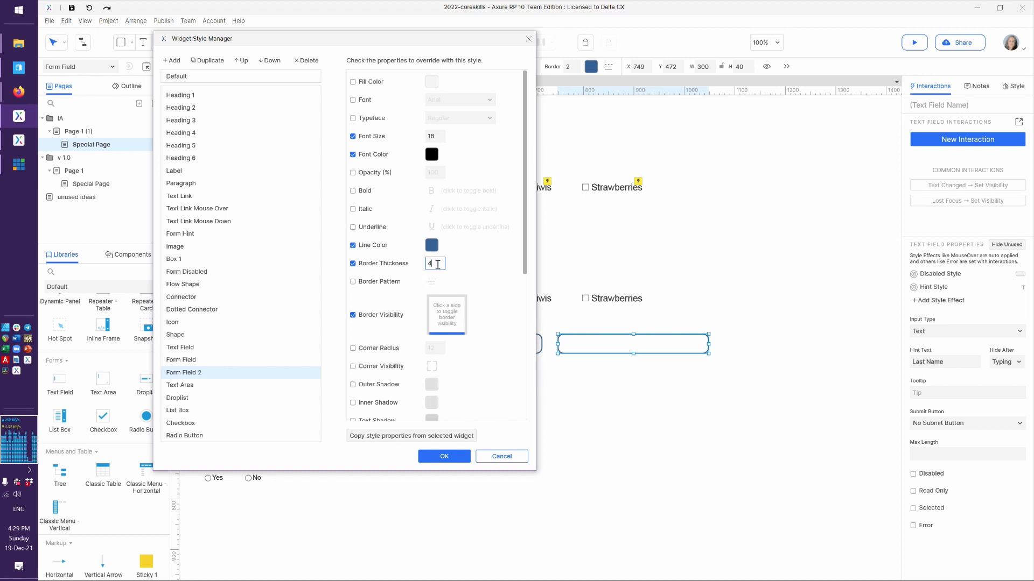
left_click(442, 457)
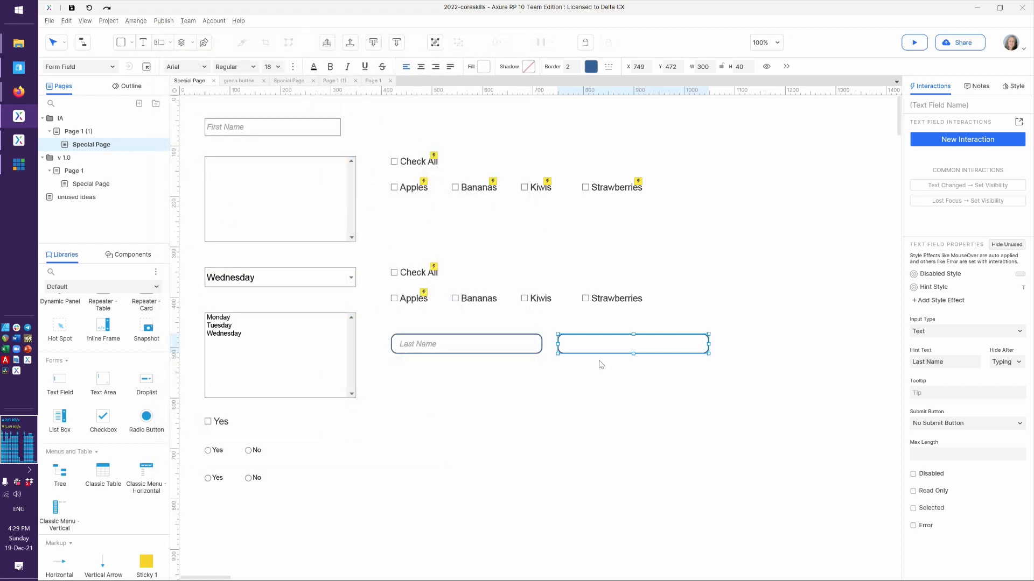
- Apply the Form Field 2 style to the copied Last Name field and deselect it
left_click(110, 65)
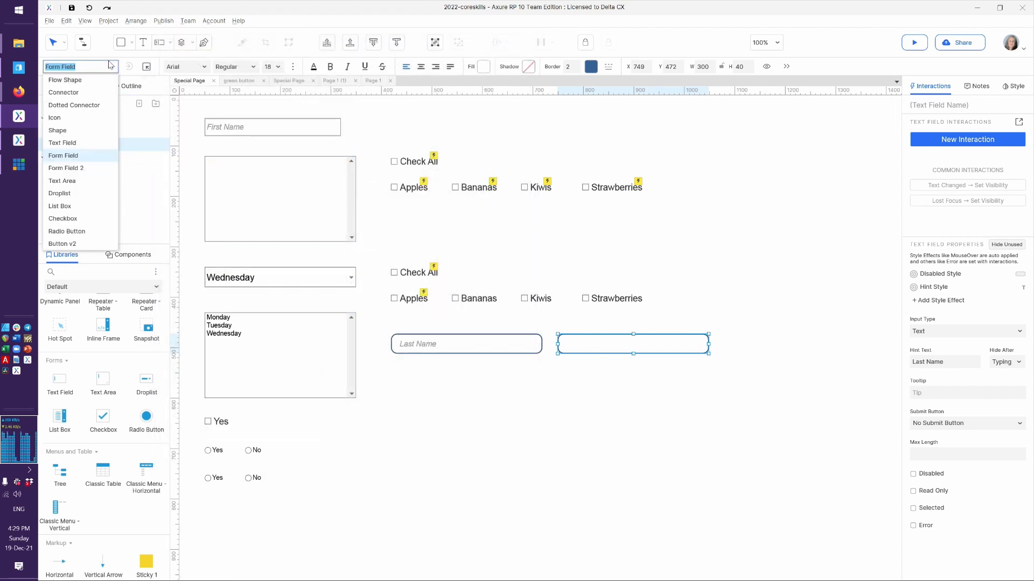
left_click(79, 159)
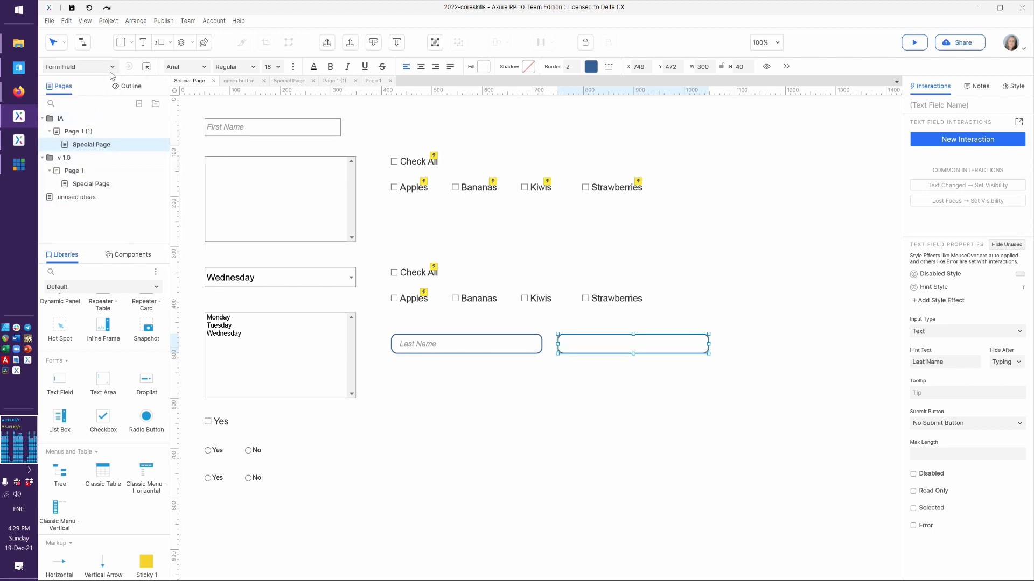
left_click(111, 69)
left_click(66, 168)
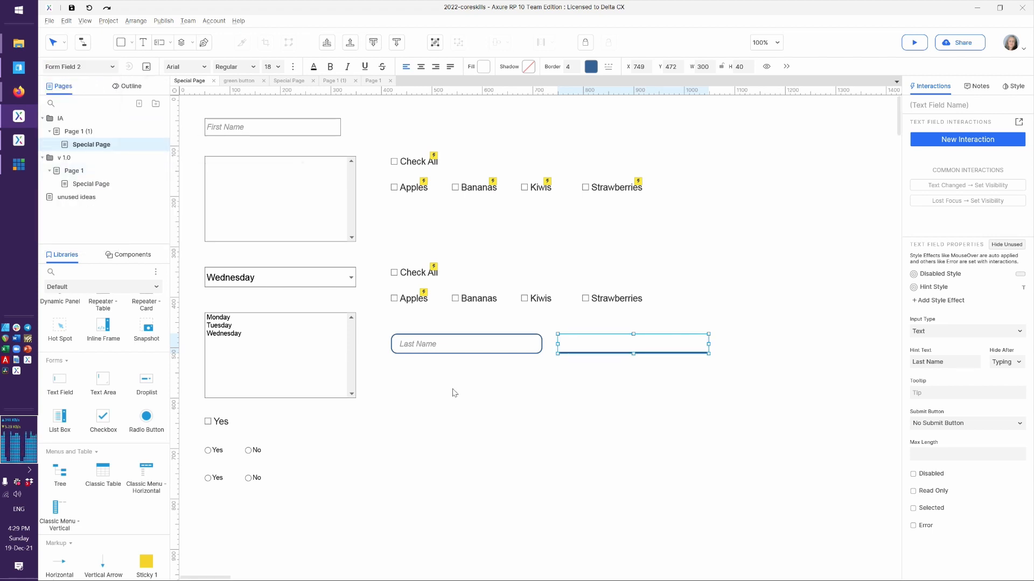
left_click(528, 463)
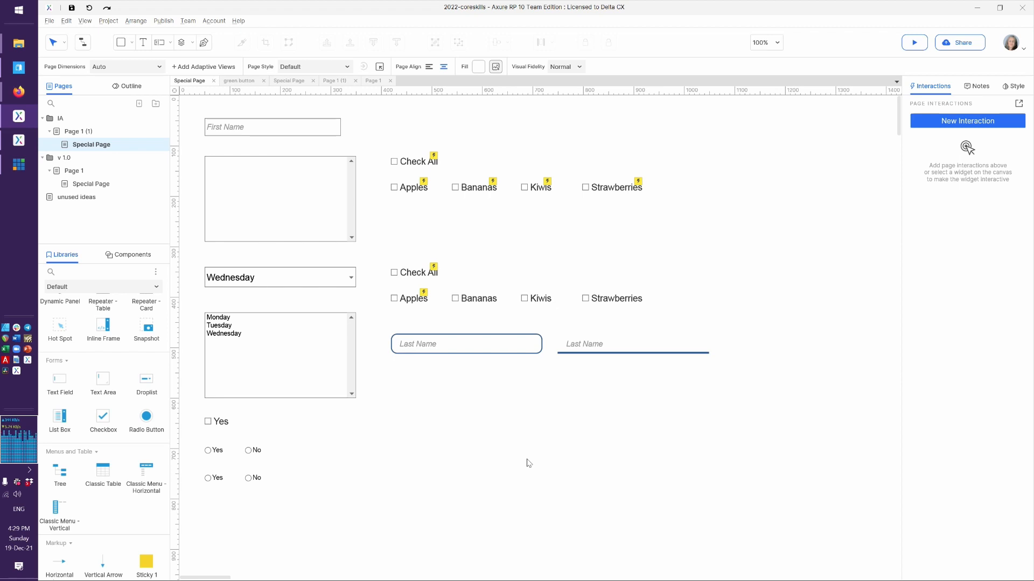
- Duplicate the Form Field widget style and name the copy "Form Field focus"
left_click(431, 349)
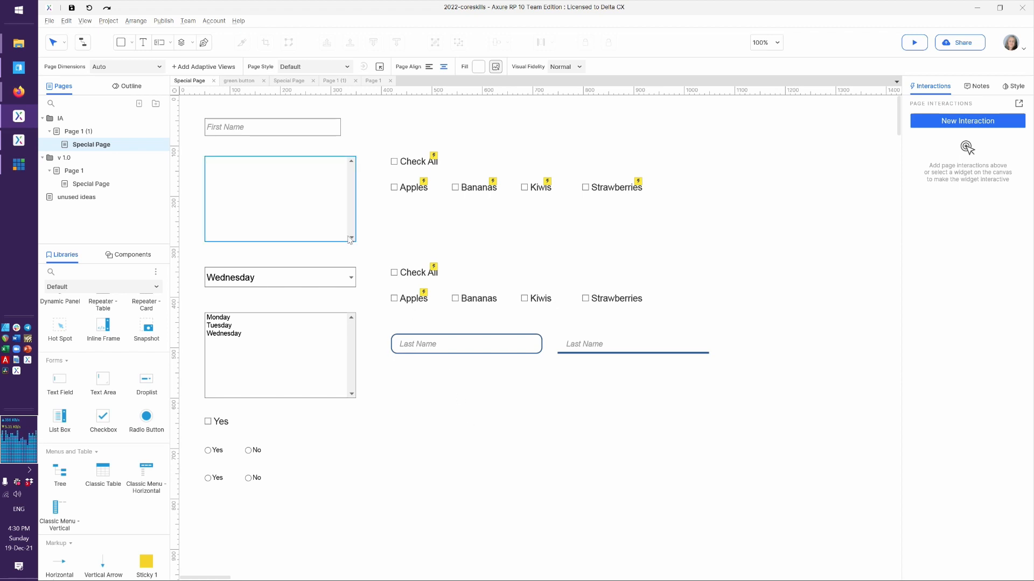
left_click(108, 20)
left_click(144, 32)
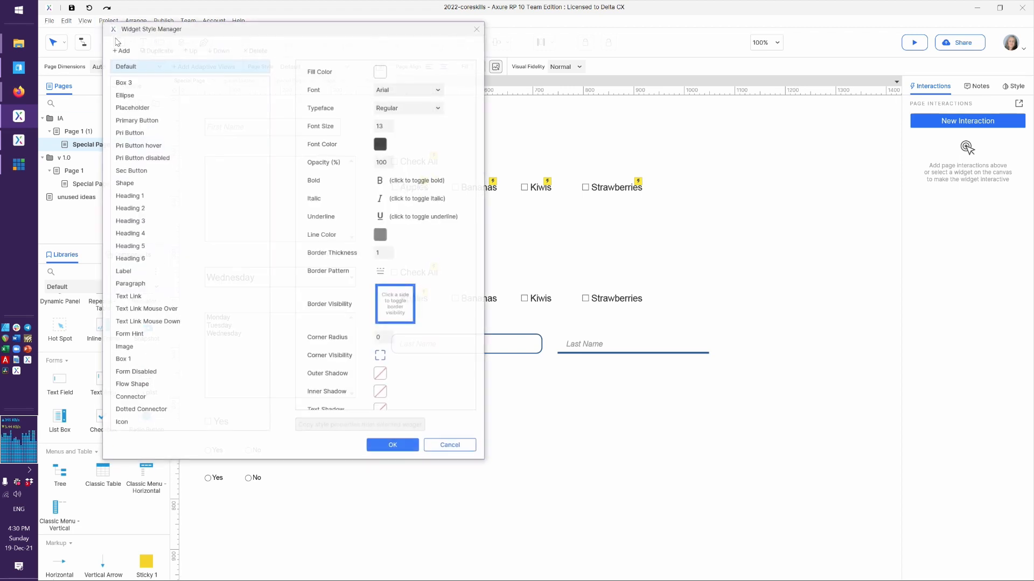
scroll(160, 376, "down", 3)
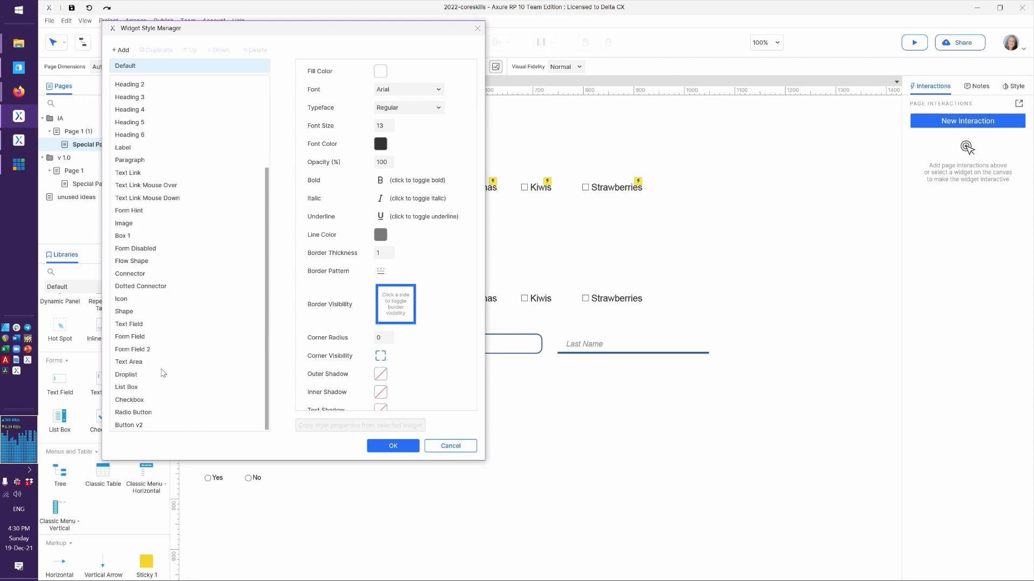
left_click(128, 337)
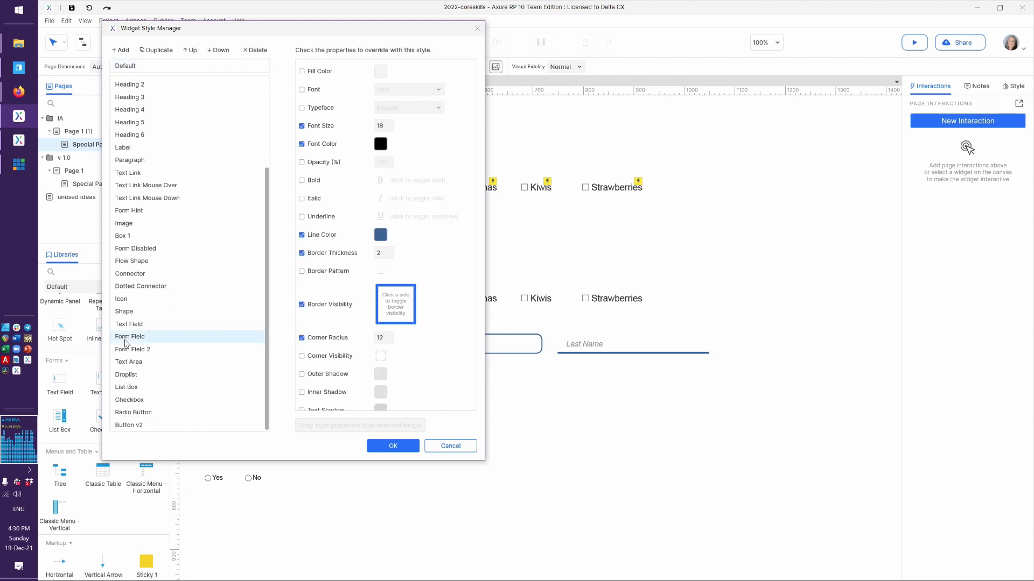
left_click(159, 50)
key("Right")
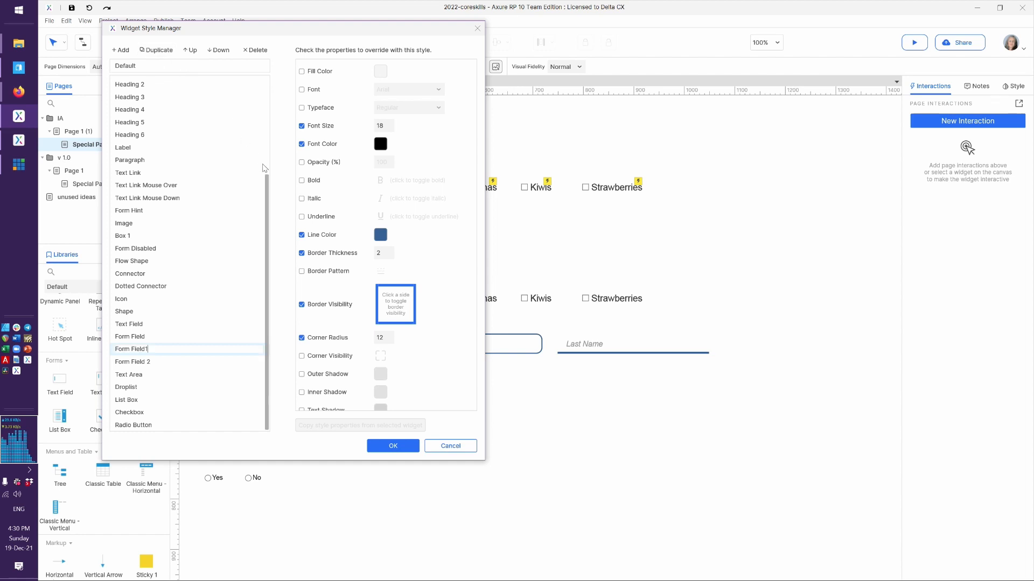
type("focus")
key("Return")
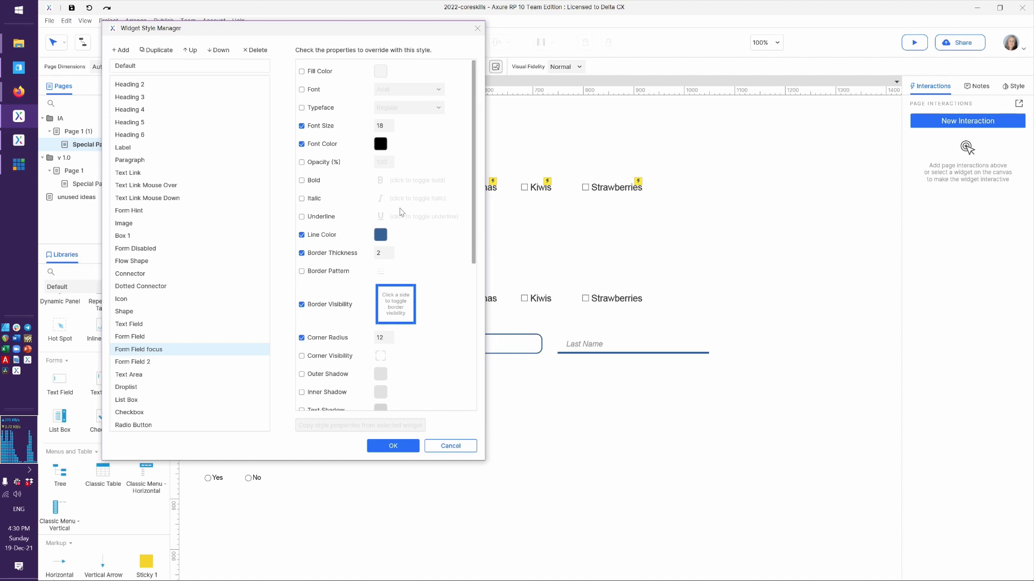
- Override the fill color of the Form Field focus style with light blue #C0E8FF and save the style
left_click(318, 72)
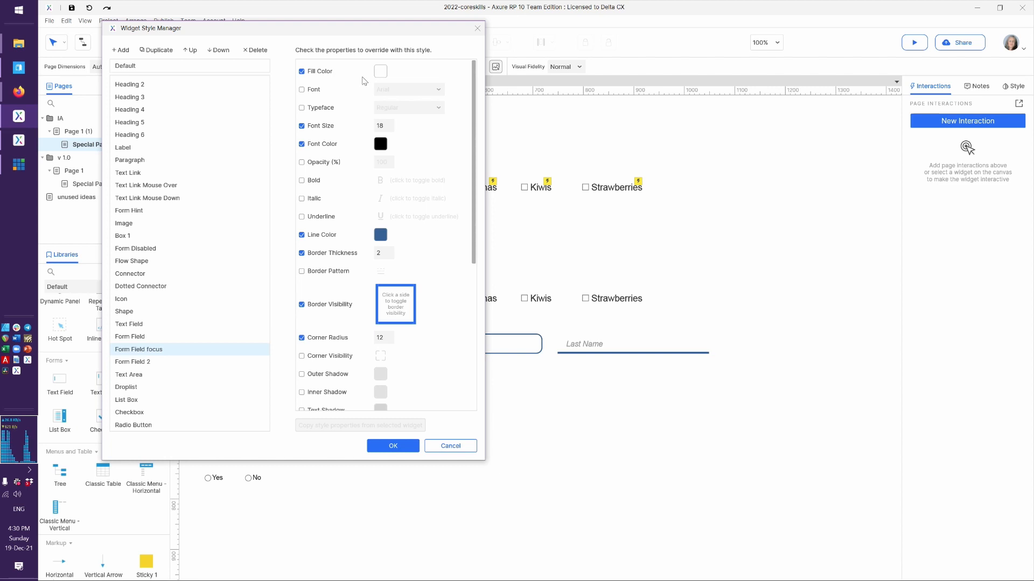
left_click(381, 74)
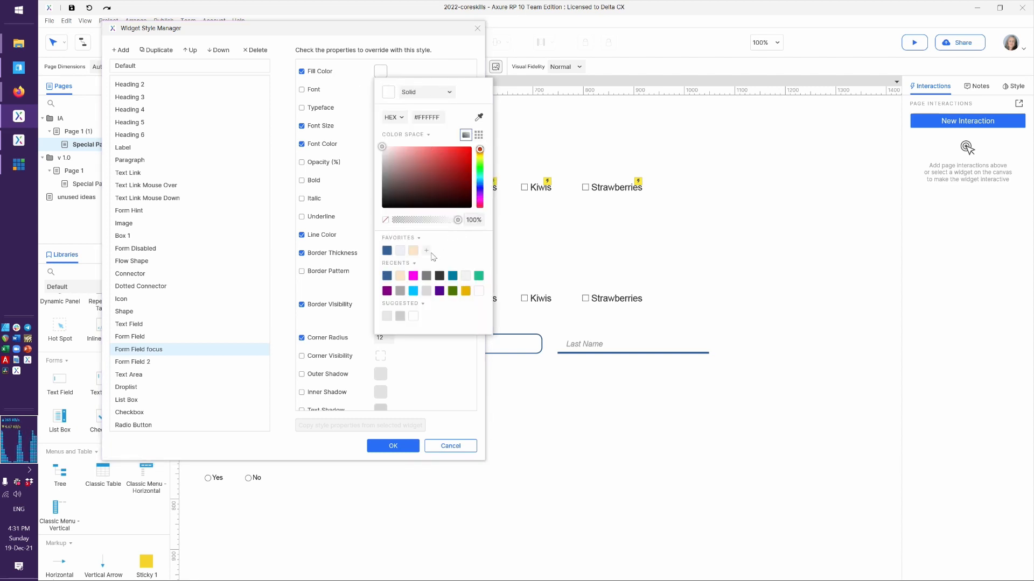
left_click(479, 181)
left_click_drag(428, 150, 404, 133)
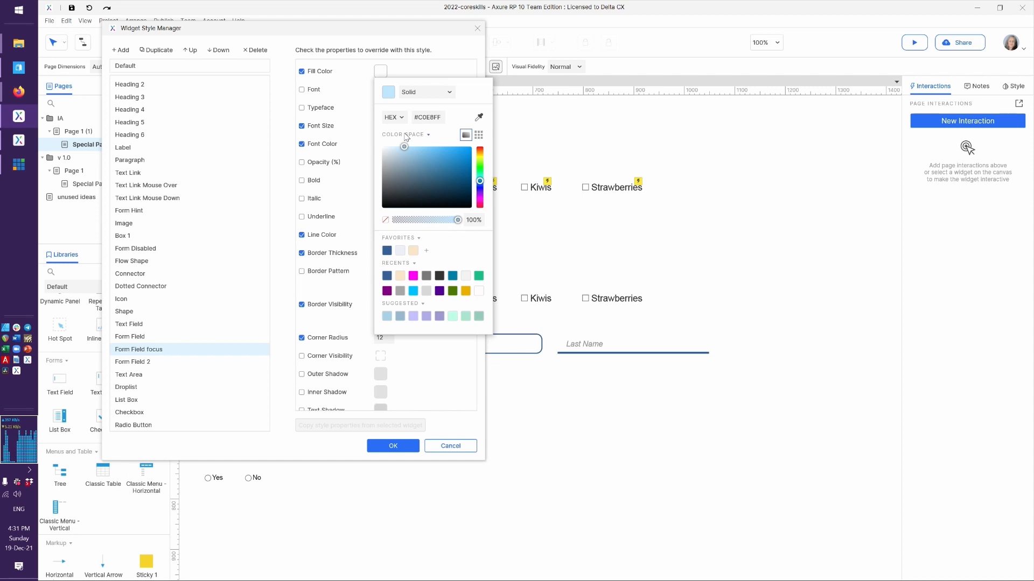
left_click(450, 396)
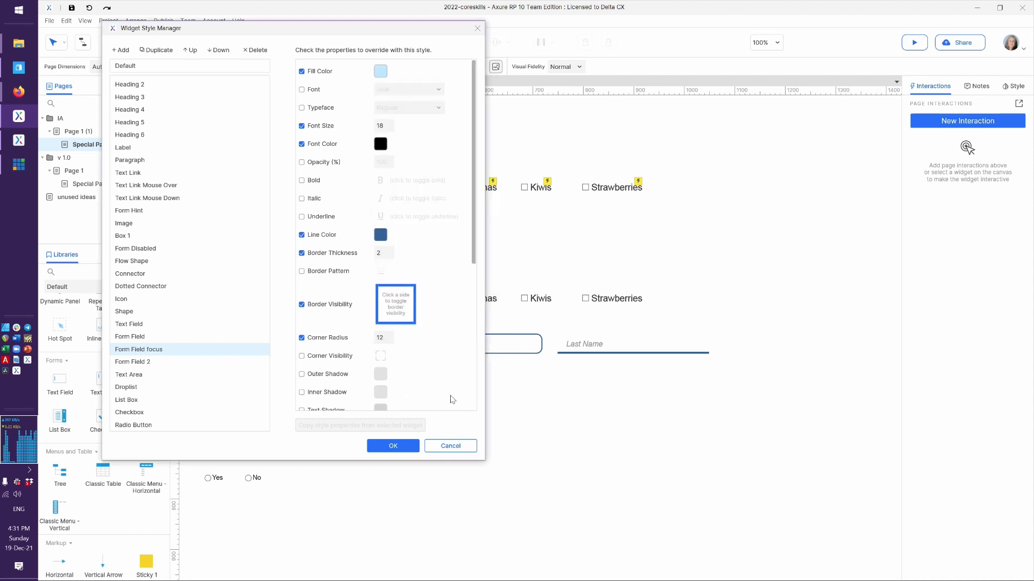
left_click(388, 452)
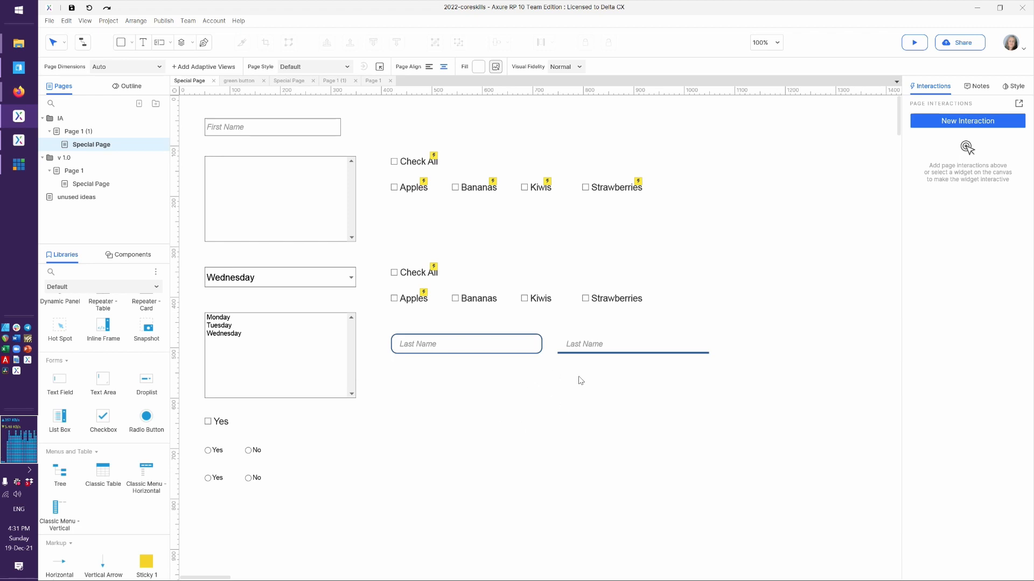
- Give both Last Name fields a Focused style effect that uses the Form Field focus widget style, then deselect them
left_click_drag(593, 377, 502, 317)
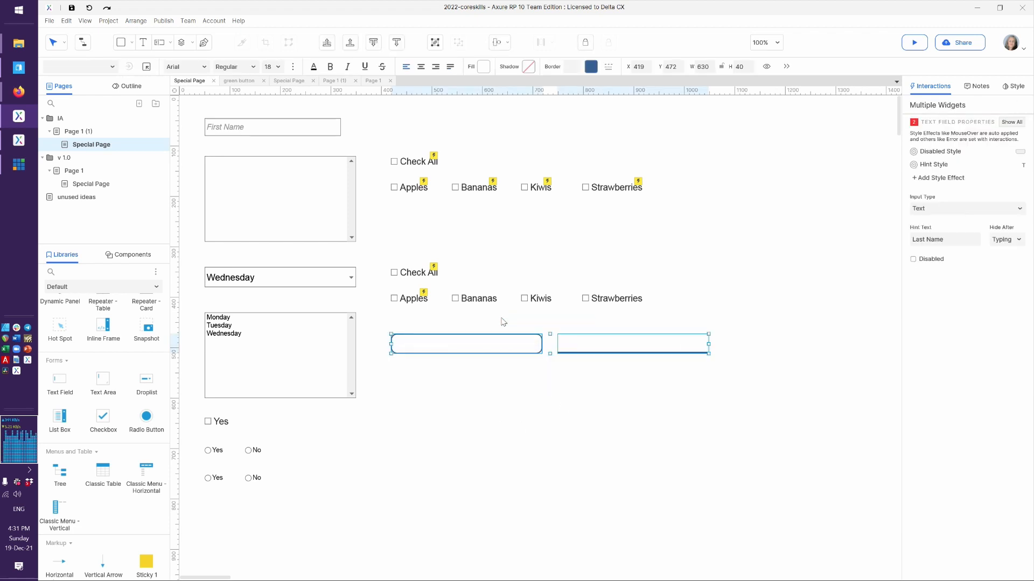
left_click(945, 179)
left_click(917, 233)
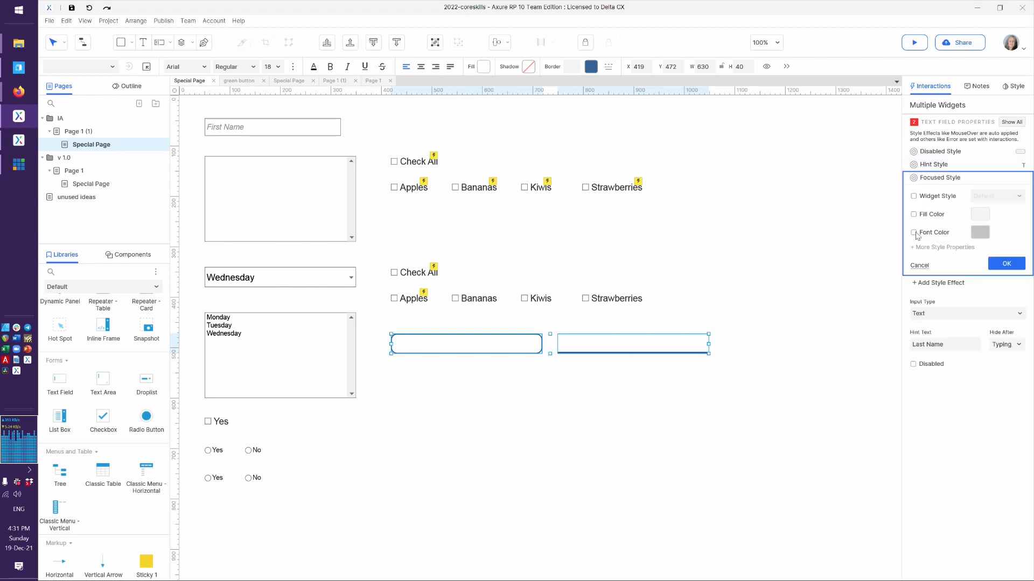
left_click(933, 200)
left_click(1019, 198)
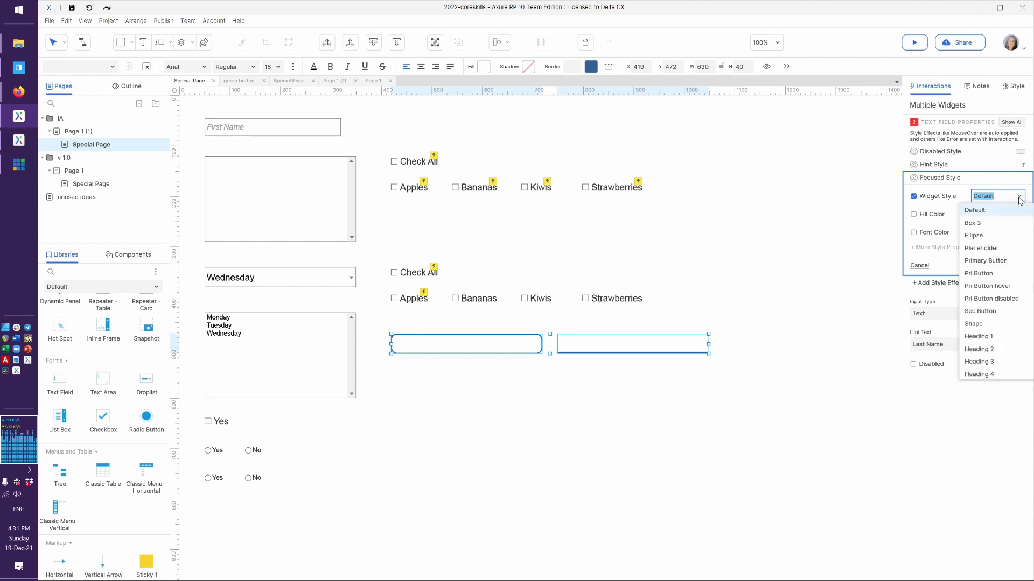
scroll(1012, 247, "down", 5)
scroll(1012, 248, "down", 4)
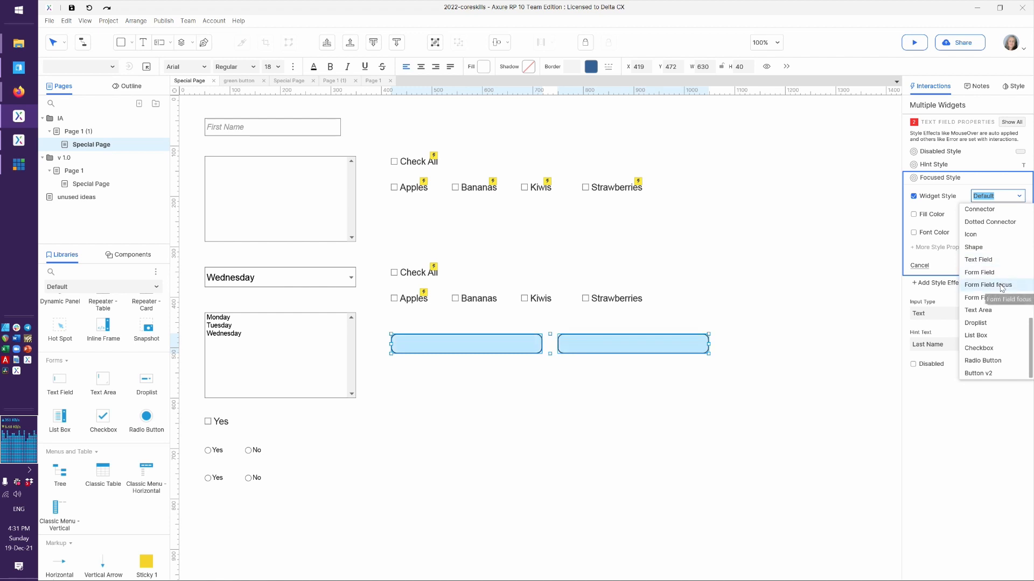
left_click(1001, 286)
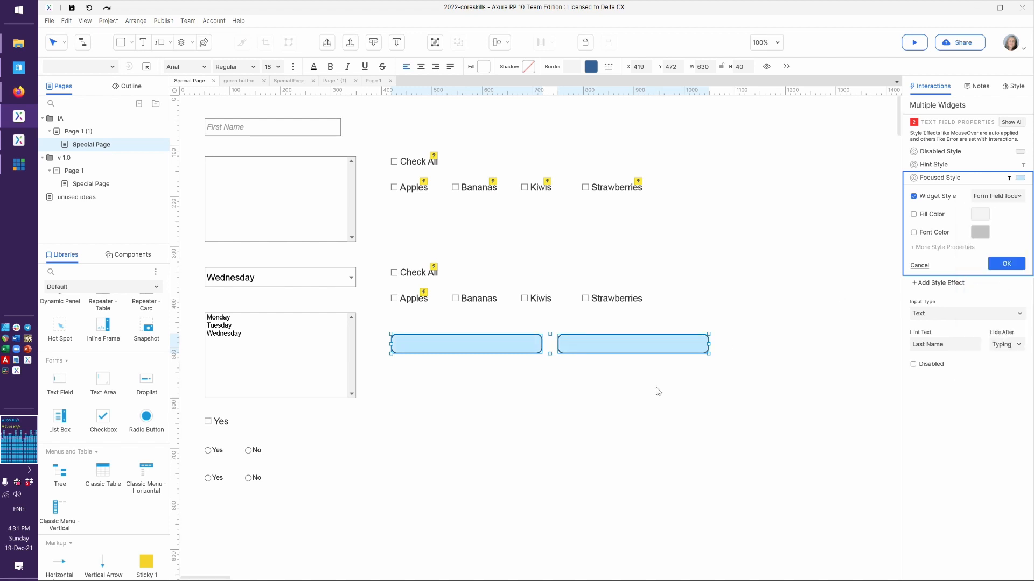
left_click(748, 378)
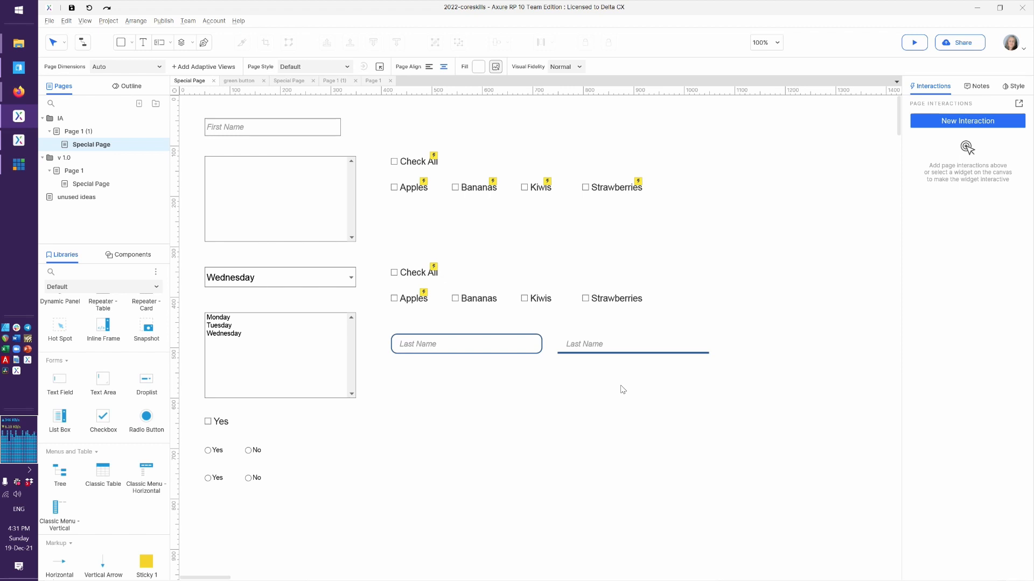
- Switch to the Special Page preview in Firefox and hide the prototype console
key("alt+Tab")
key("alt+Tab")
key("alt+Tab")
key("alt+Tab")
key("alt+Tab")
key("alt+Tab")
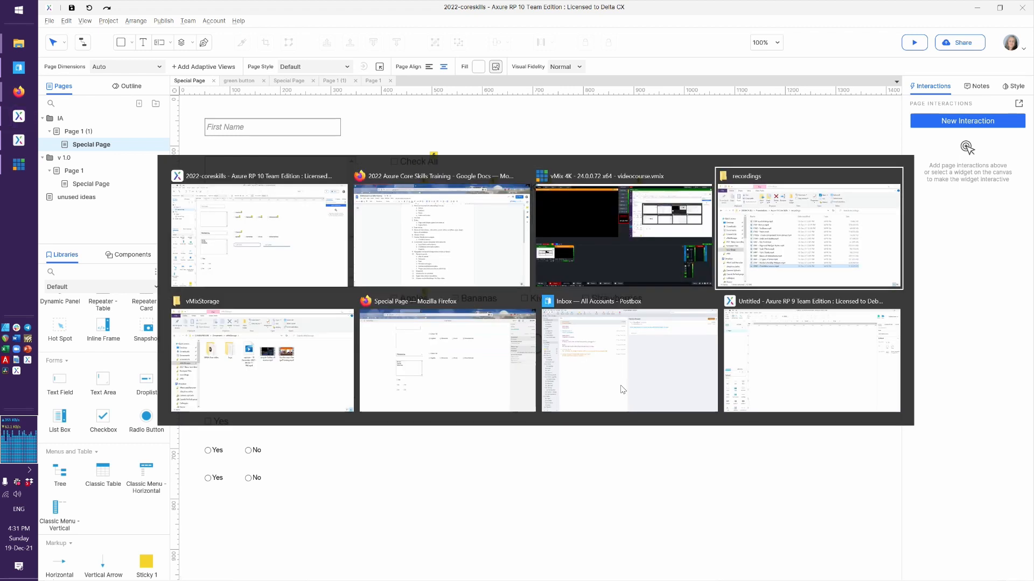
key("alt+shift+Tab")
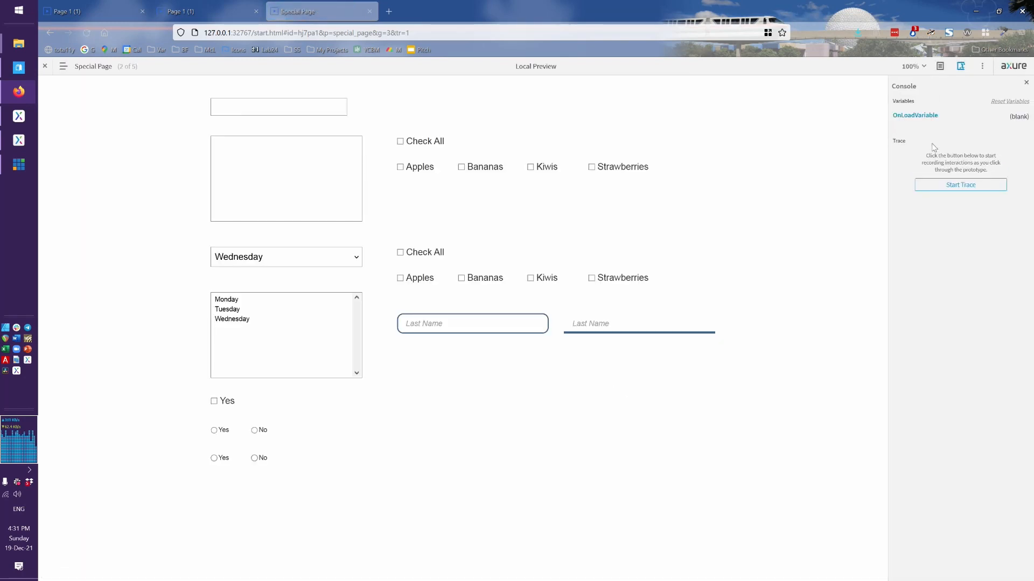
left_click(961, 67)
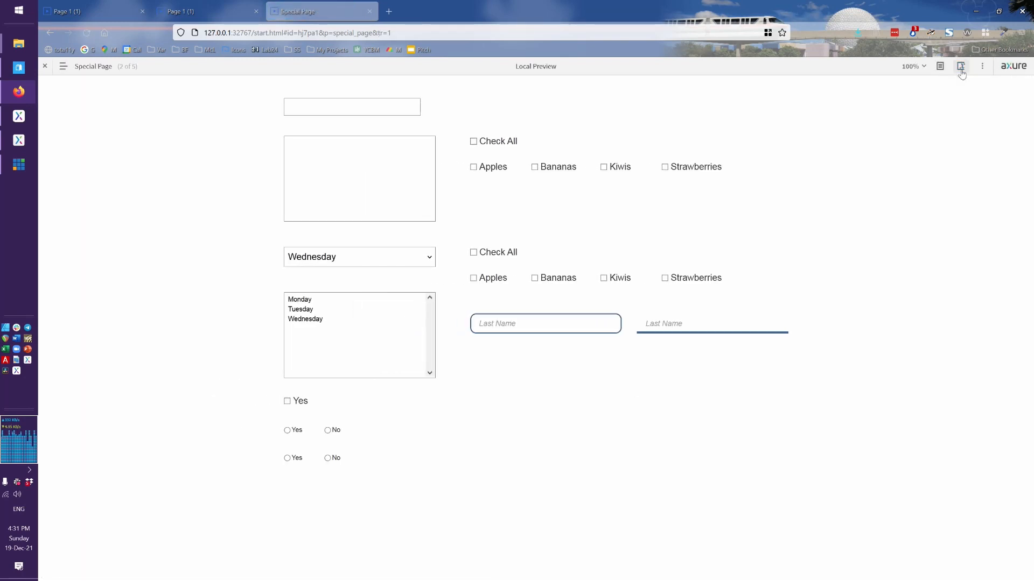
- Test the focused style in the preview by entering a first name in the rounded Last Name field and focusing the underlined one
left_click(492, 325)
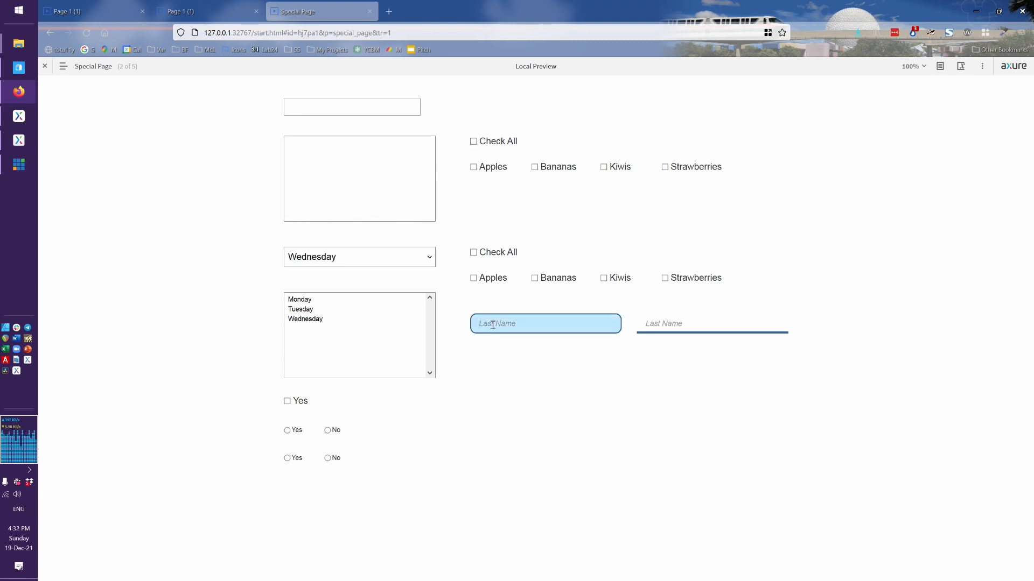
type("Debbie")
left_click(588, 368)
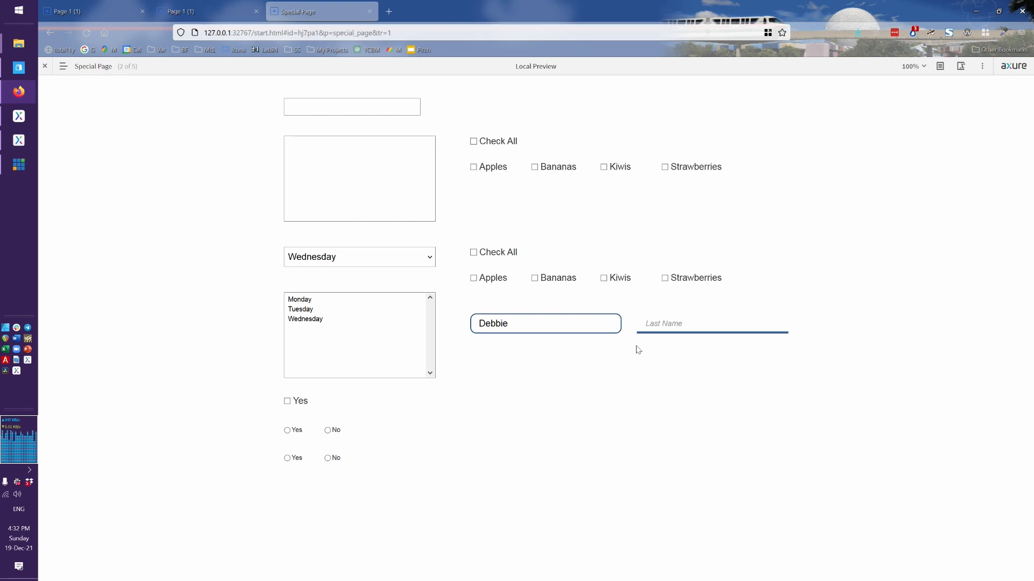
left_click(673, 326)
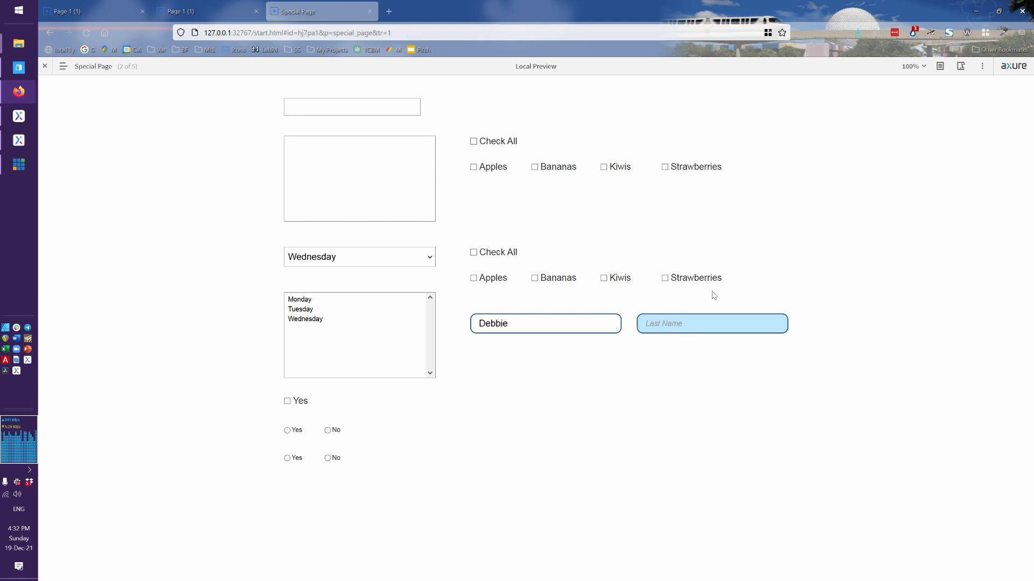
left_click(582, 408)
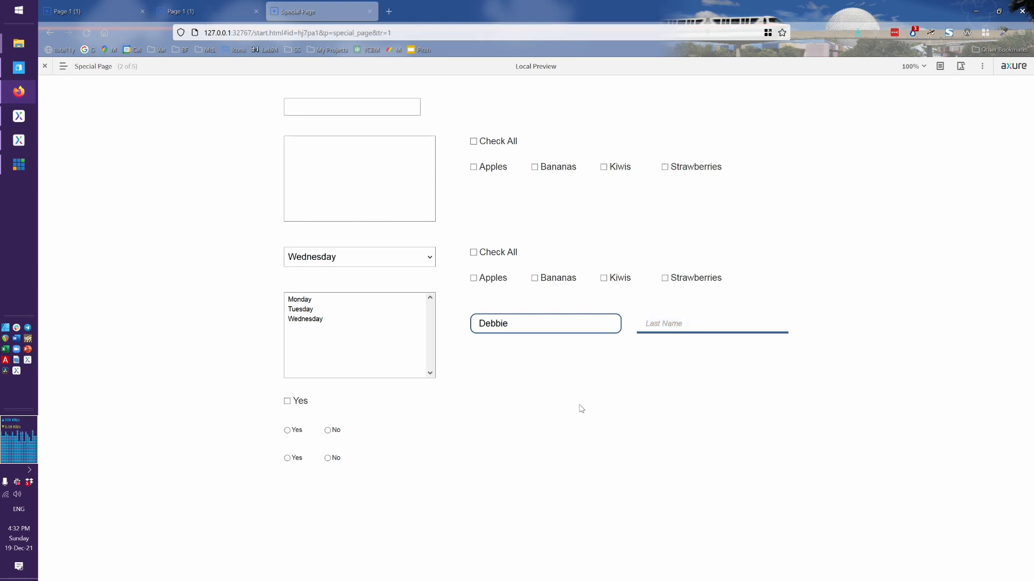
- Switch back to Axure RP, remove every override except Fill Color from the Form Field focus style, and save it
key("alt+Tab")
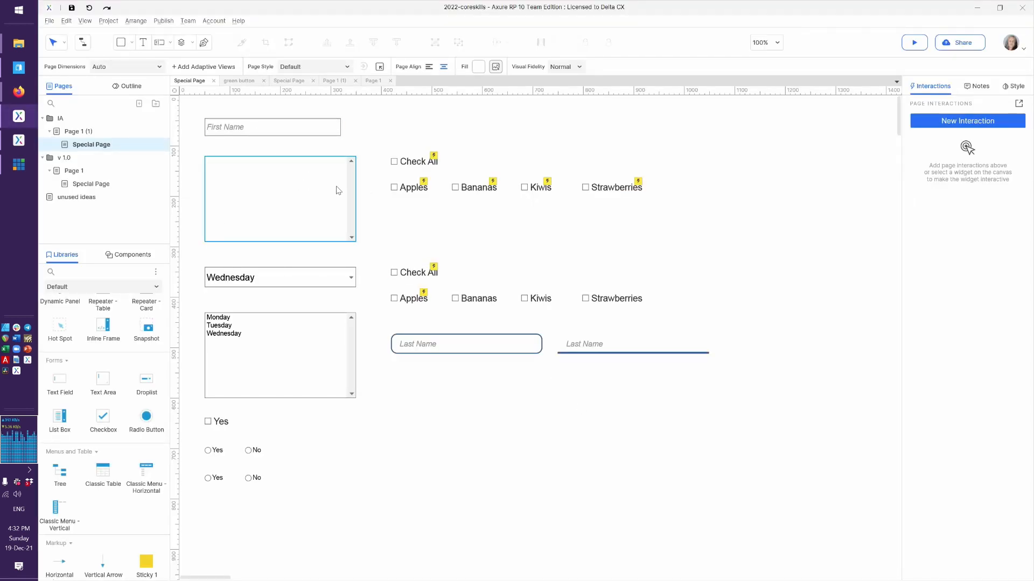
left_click(108, 20)
left_click(115, 33)
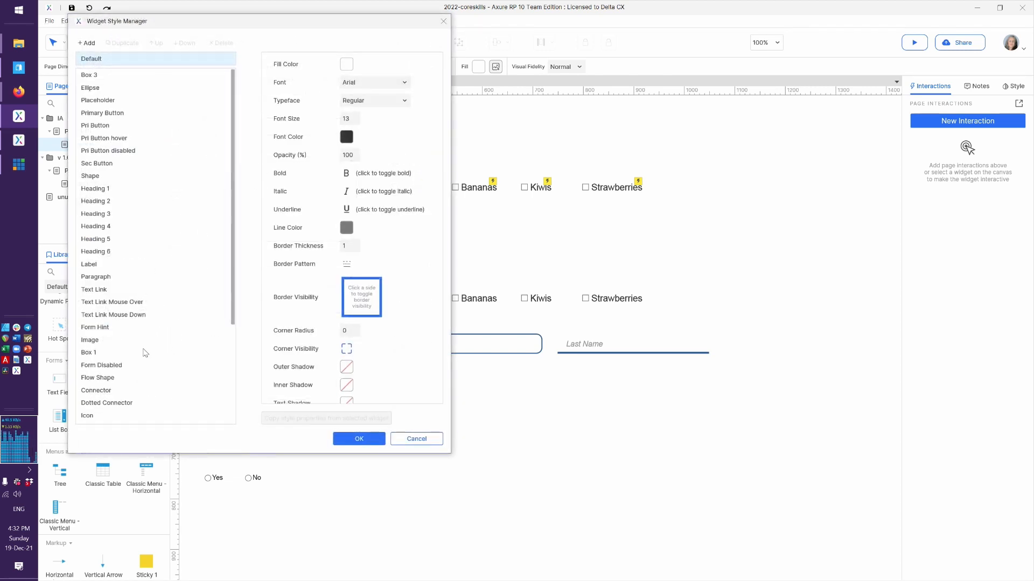
scroll(147, 351, "down", 5)
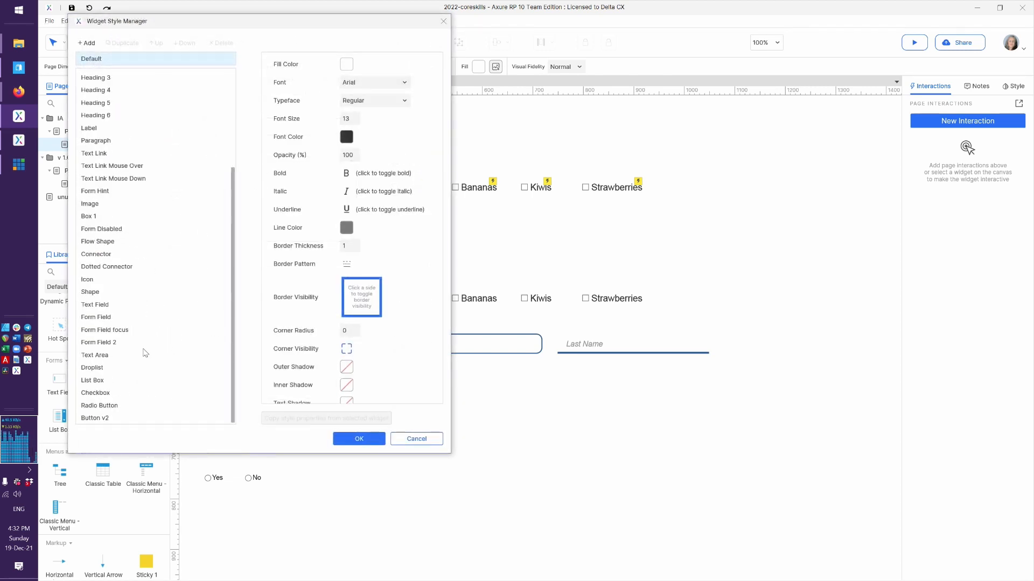
left_click(99, 331)
left_click(295, 299)
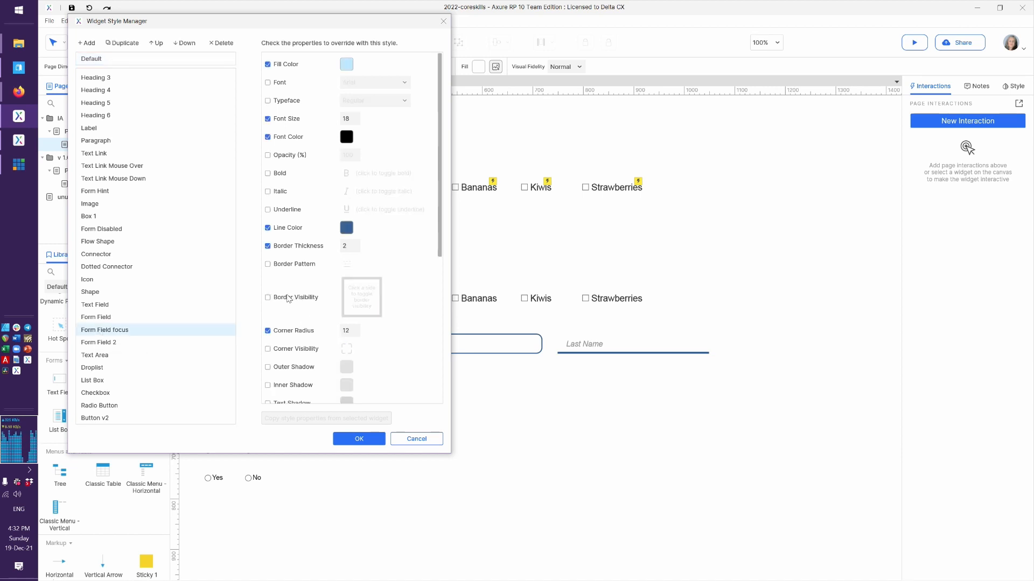
left_click(287, 333)
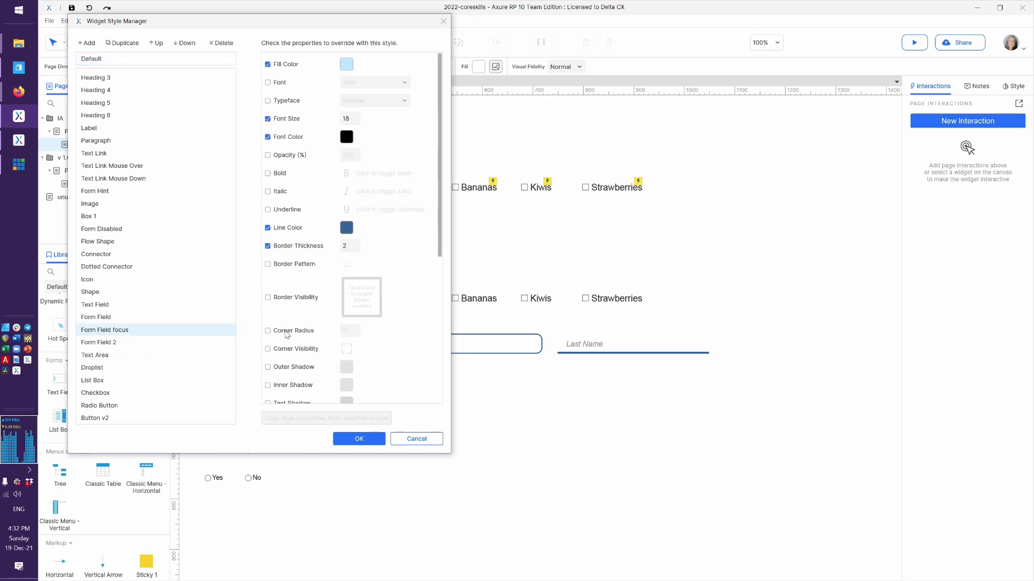
left_click(295, 248)
left_click(291, 227)
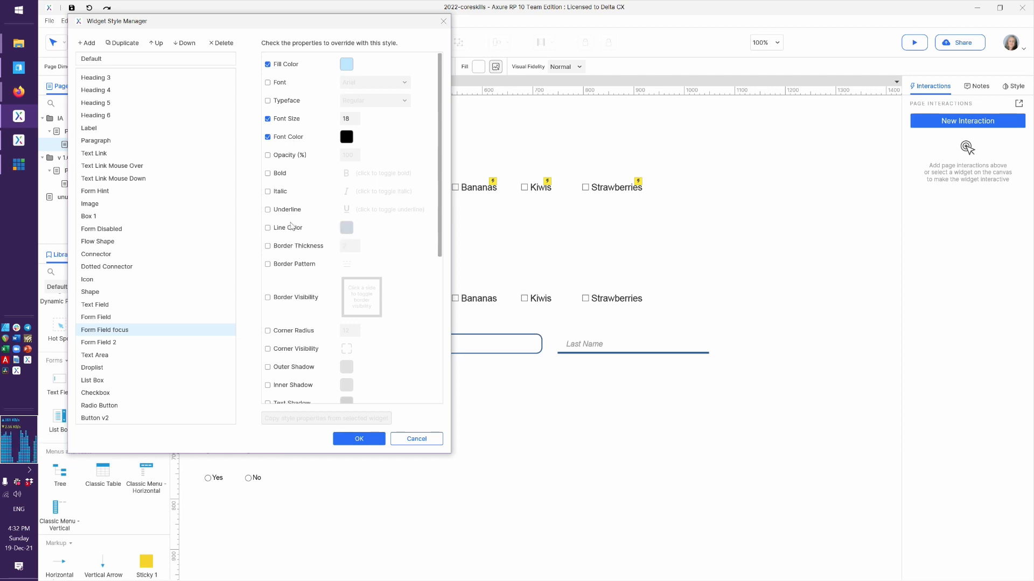
left_click(292, 138)
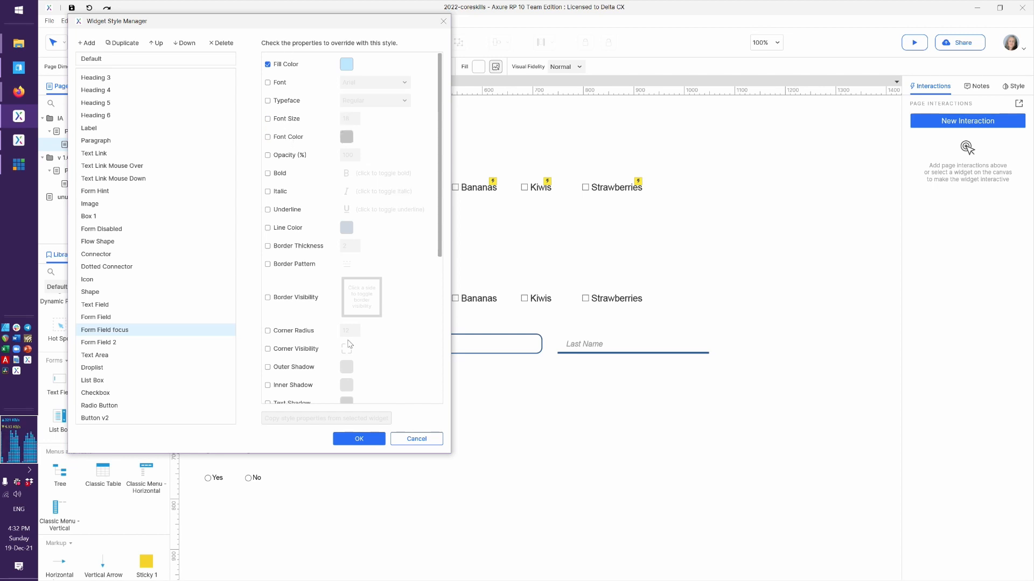
left_click(357, 439)
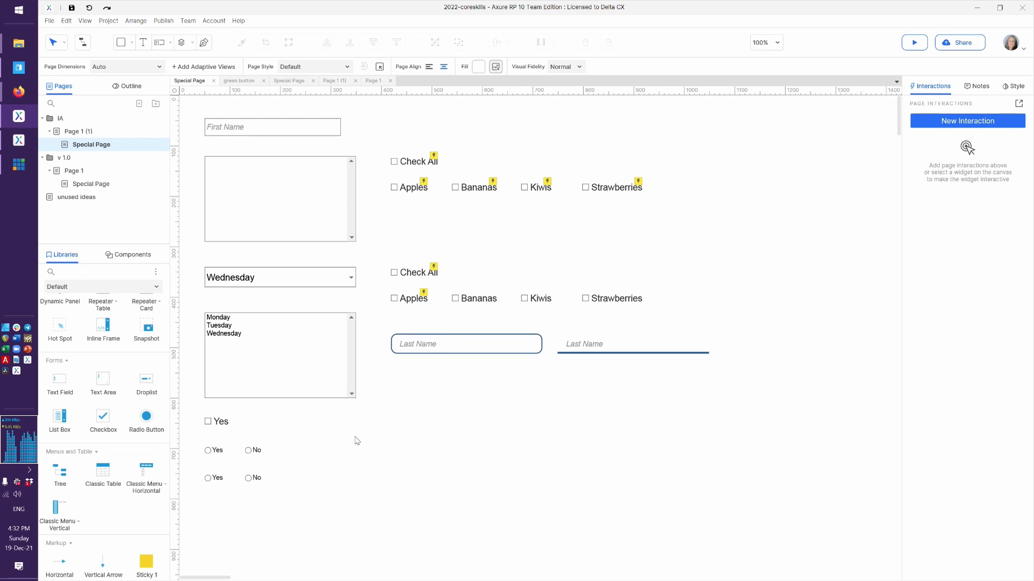
- Return to the Firefox preview and focus the rounded and the underlined Last Name fields in turn to check their focused look
key("alt+Tab")
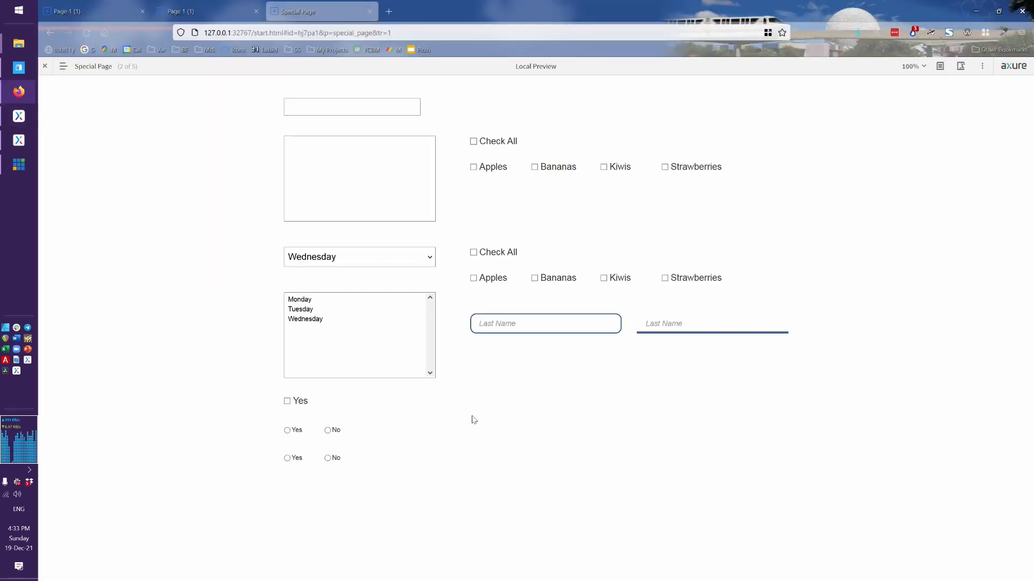
left_click(506, 325)
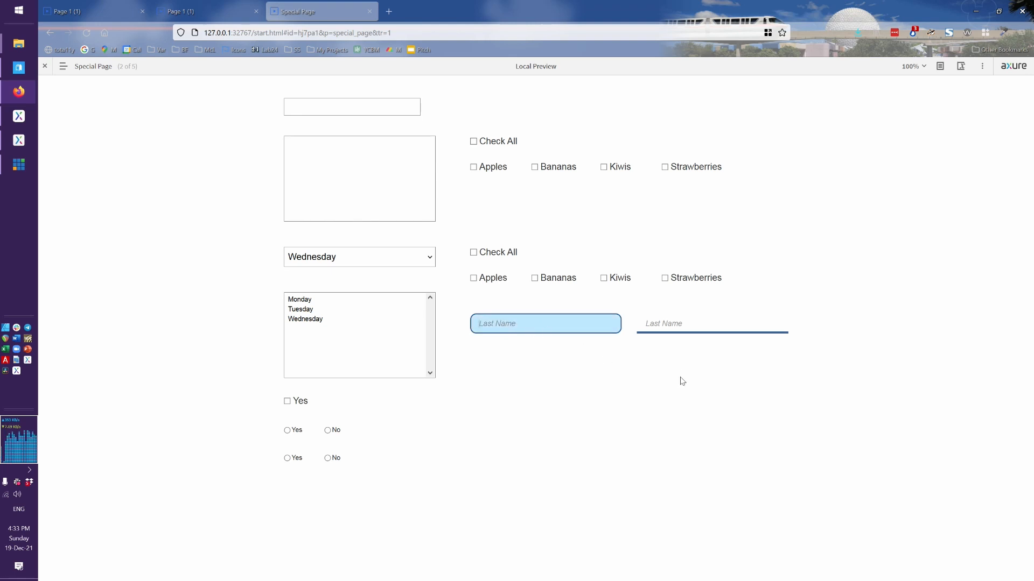
left_click(680, 321)
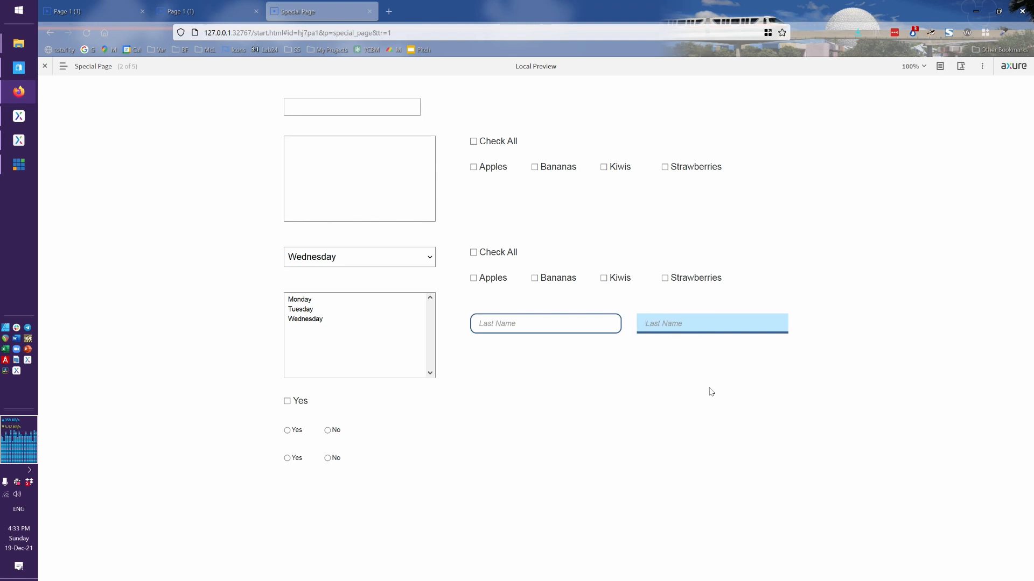
- Switch back to Axure RP and review the overrides of the Form Field, Form Field focus and Form Hint styles in the Widget Style Manager
key("alt+Tab")
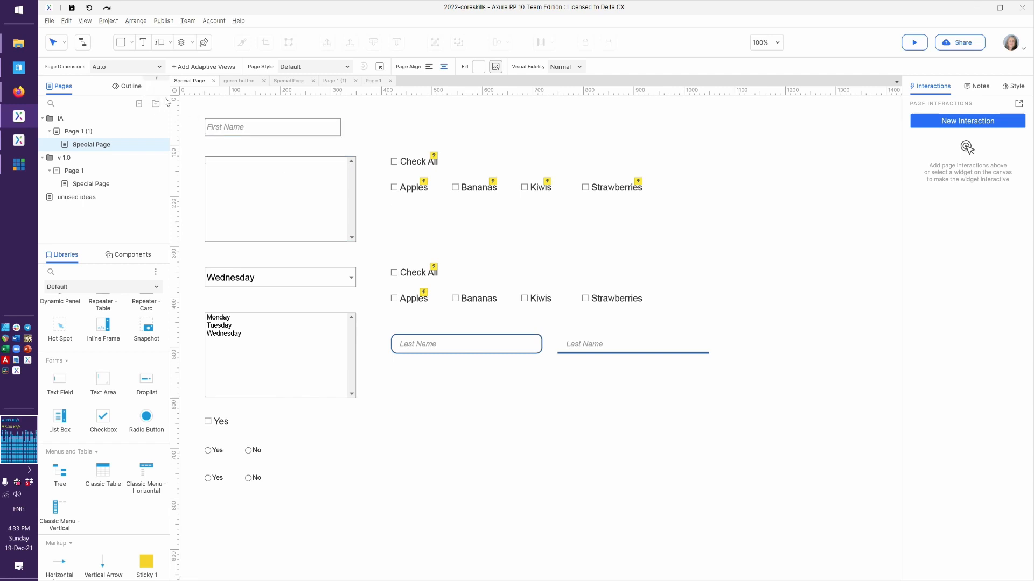
left_click(467, 347)
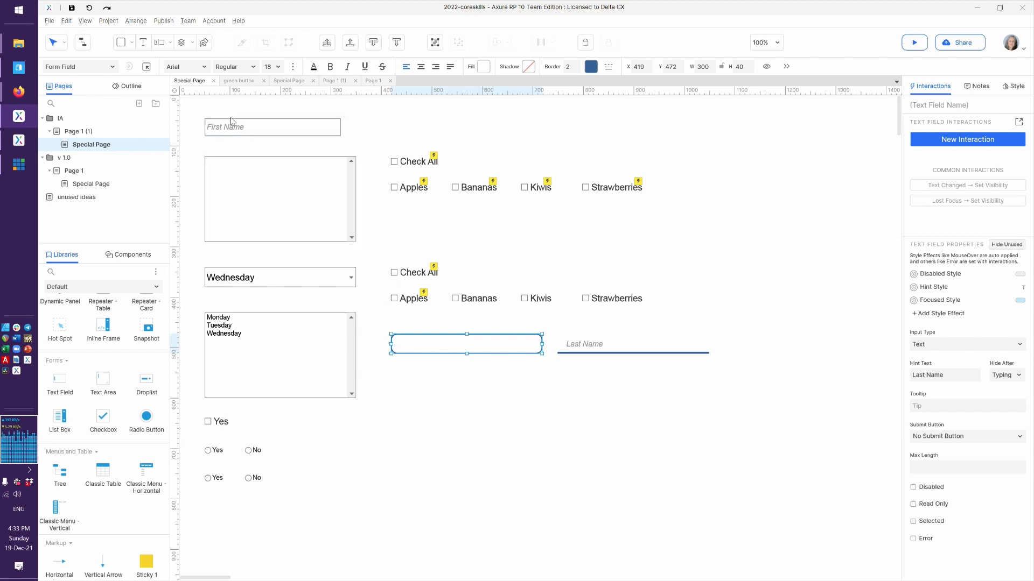
left_click(108, 21)
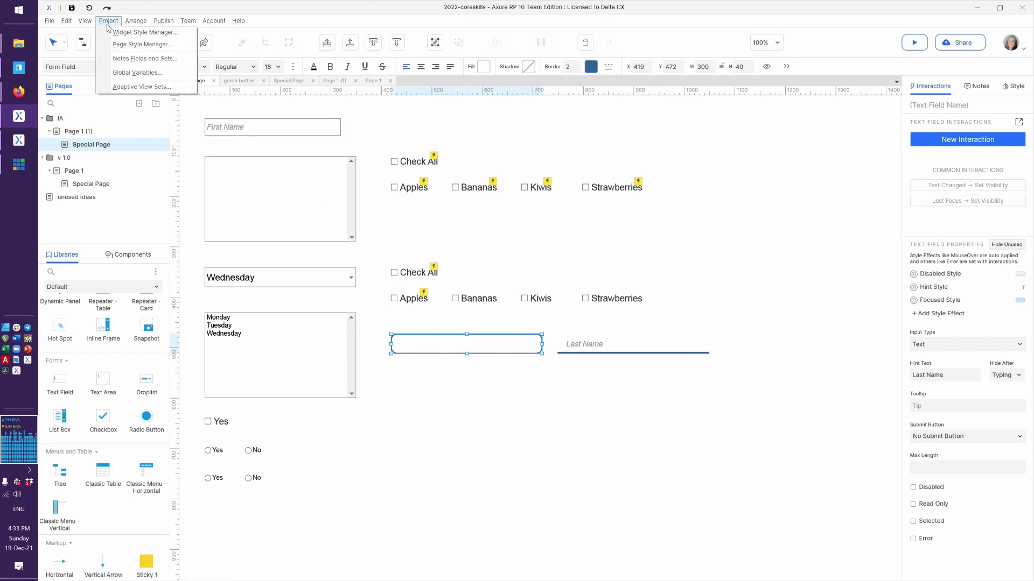
left_click(114, 33)
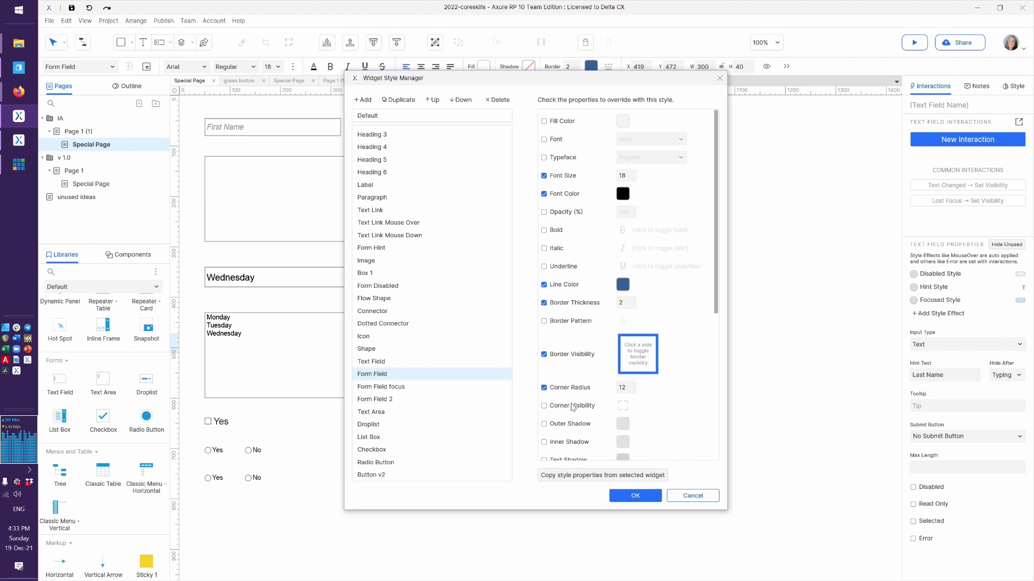
left_click(403, 388)
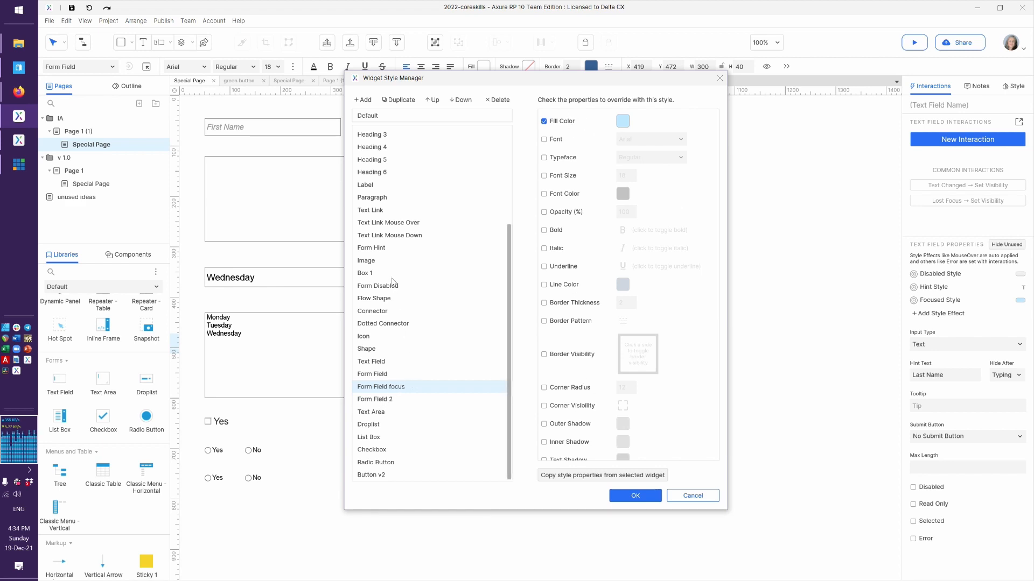
left_click(380, 251)
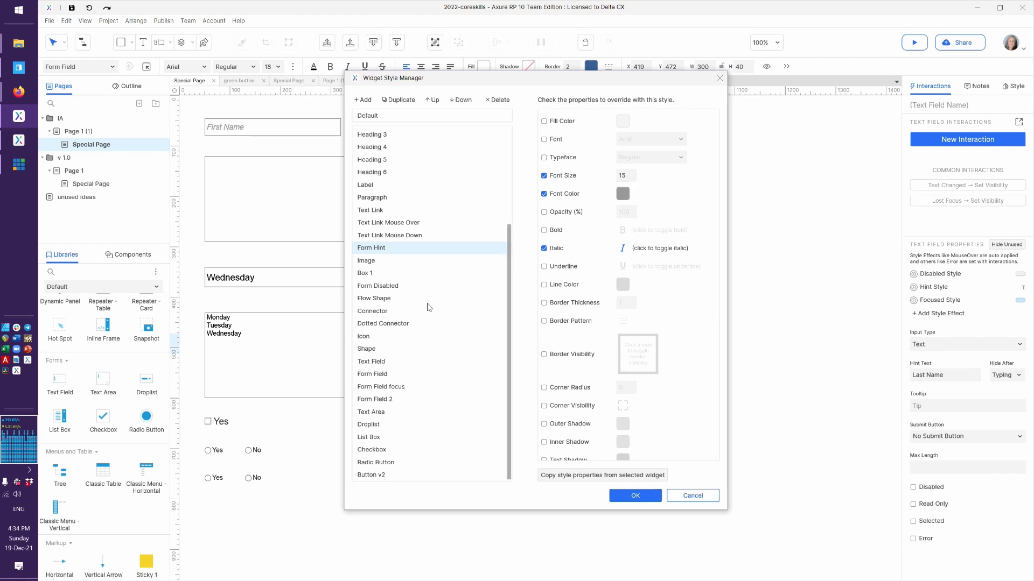
scroll(429, 307, "up", 4)
scroll(429, 308, "down", 4)
- Compare the overrides of the Text Link and Text Link Mouse Over styles, and close the Widget Style Manager
left_click(399, 223)
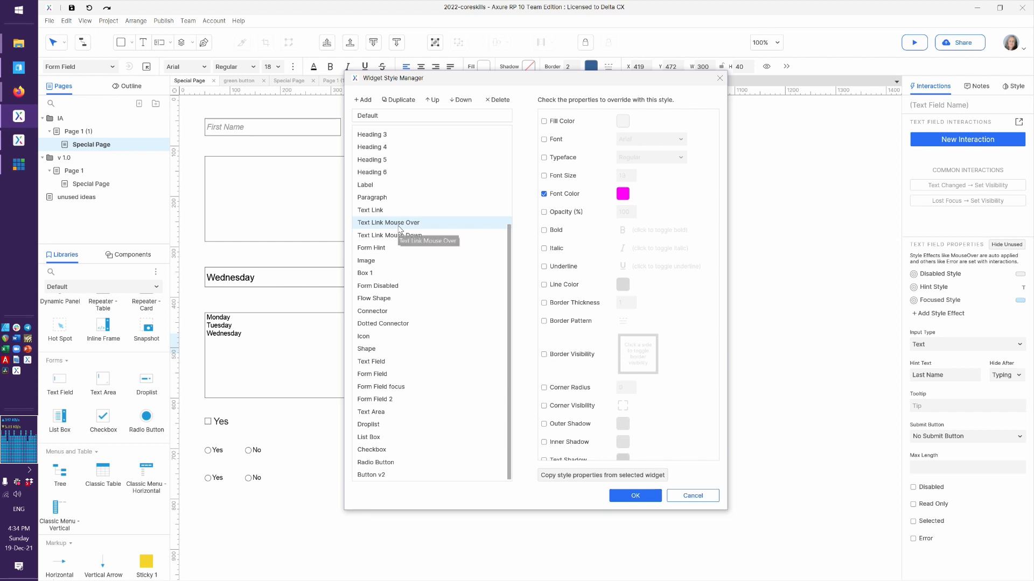
left_click(388, 209)
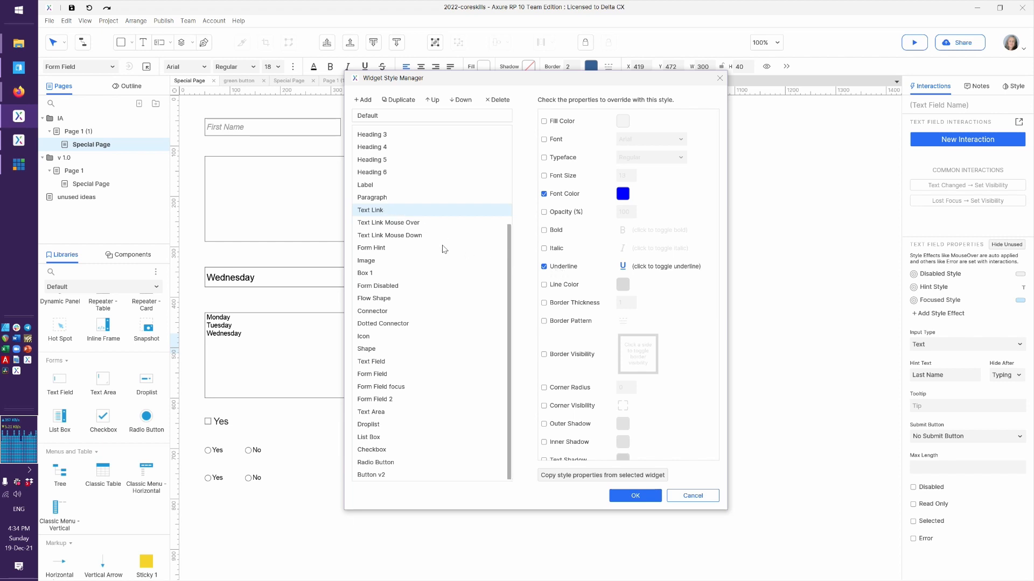
left_click(429, 223)
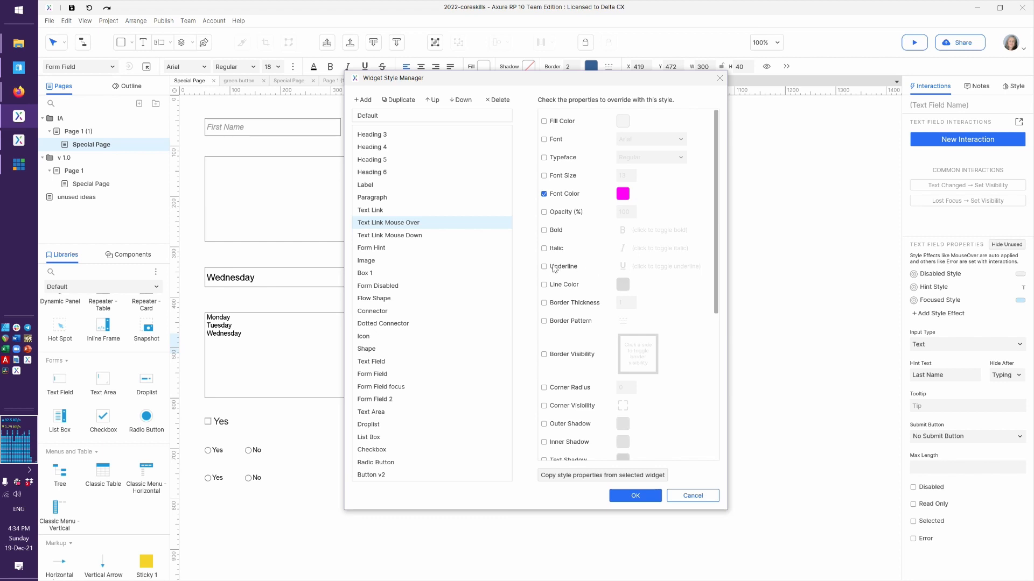
left_click(394, 214)
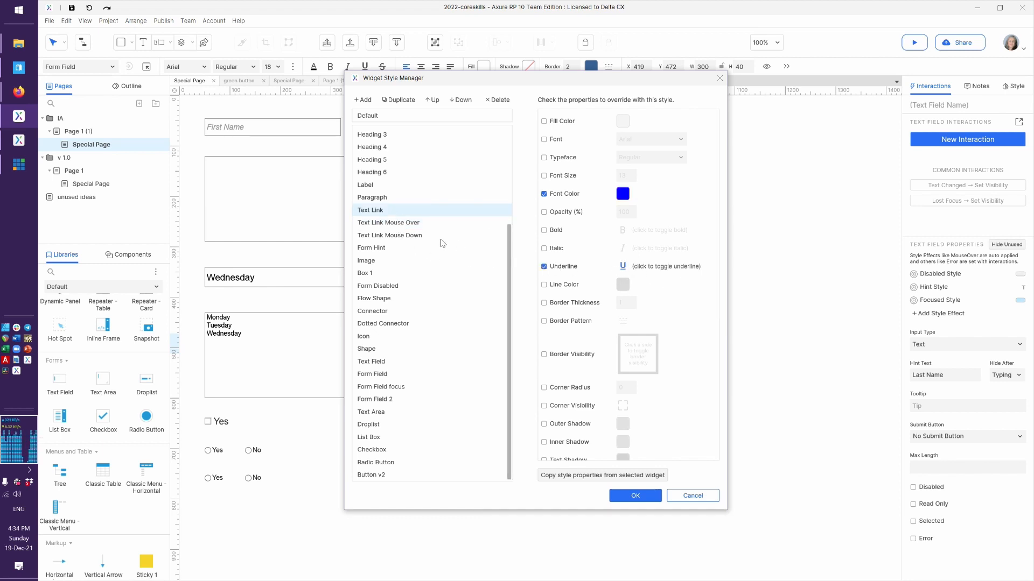
left_click(418, 225)
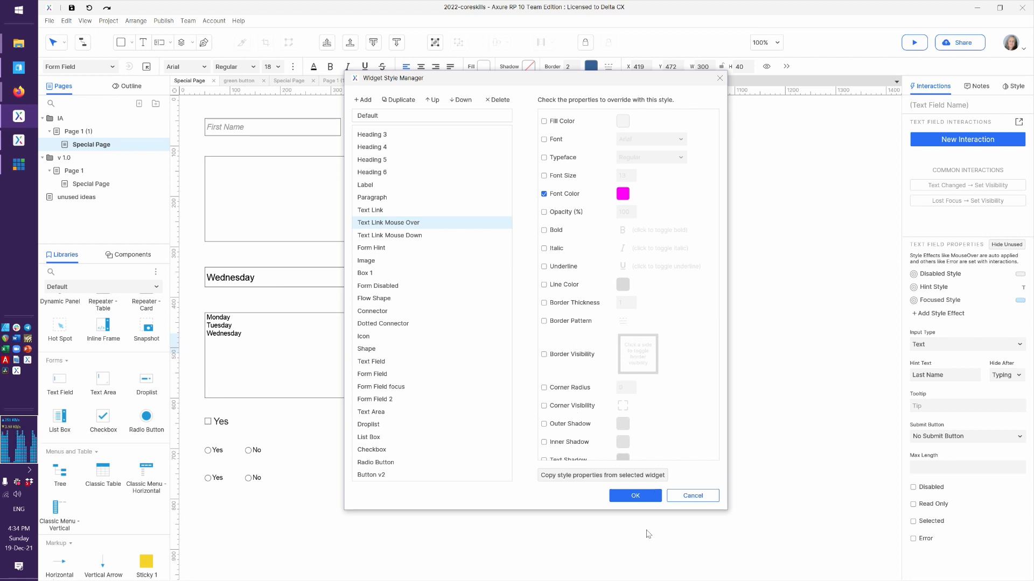
left_click(648, 494)
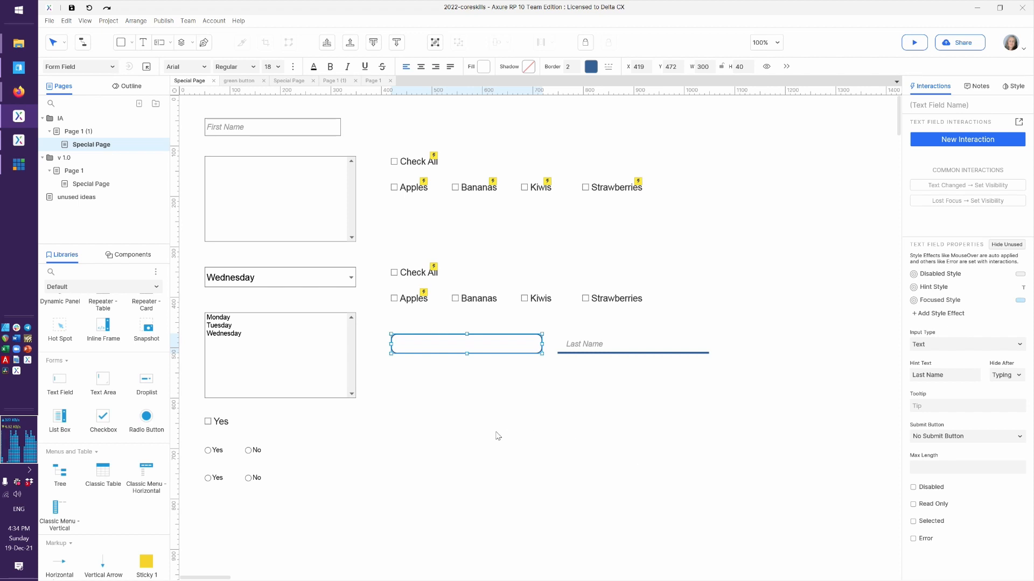
- Check which additional style effects are available for the rounded Last Name field, and leave it without adding one
left_click(499, 427)
left_click(505, 346)
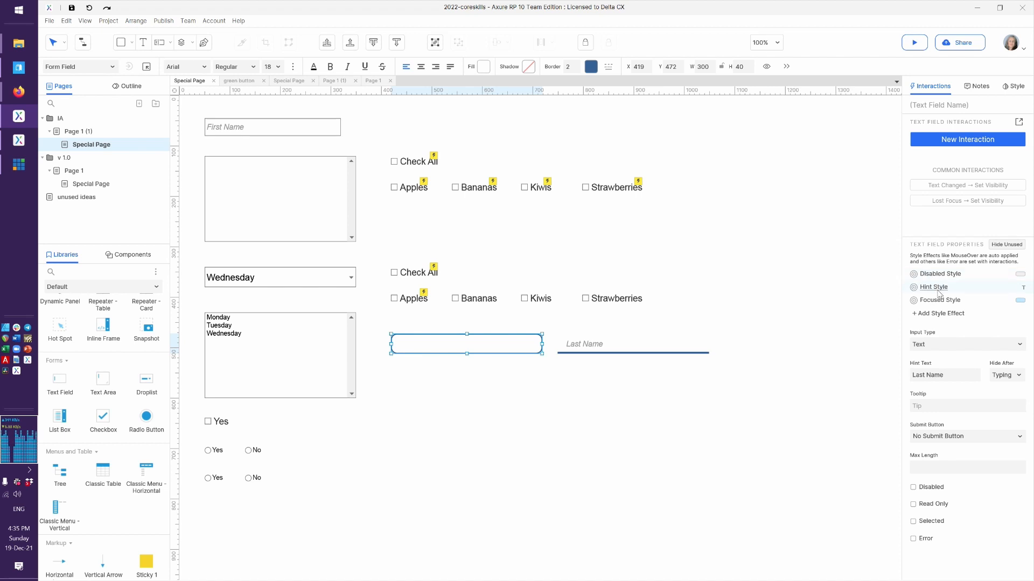
left_click(944, 321)
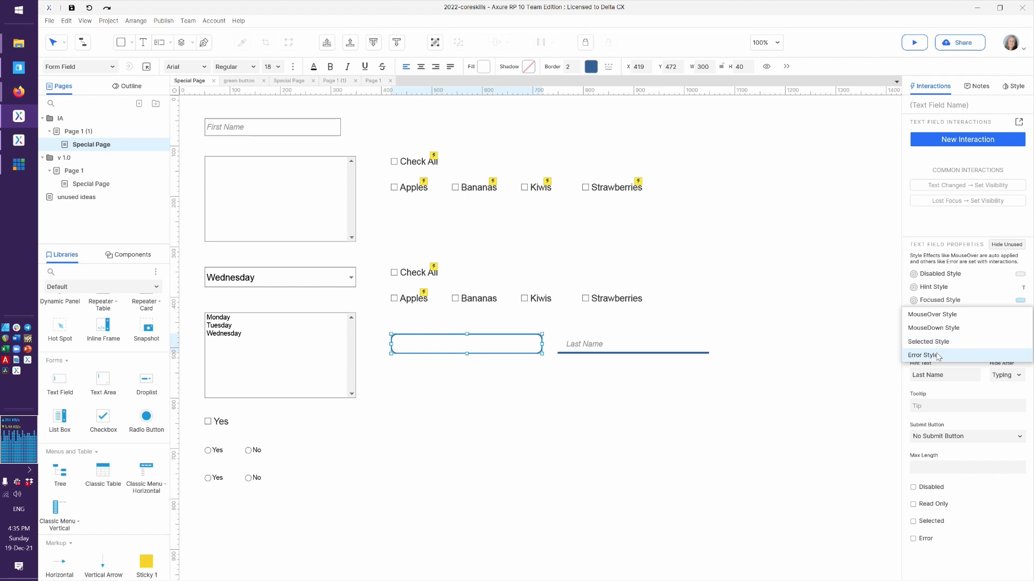
left_click(612, 460)
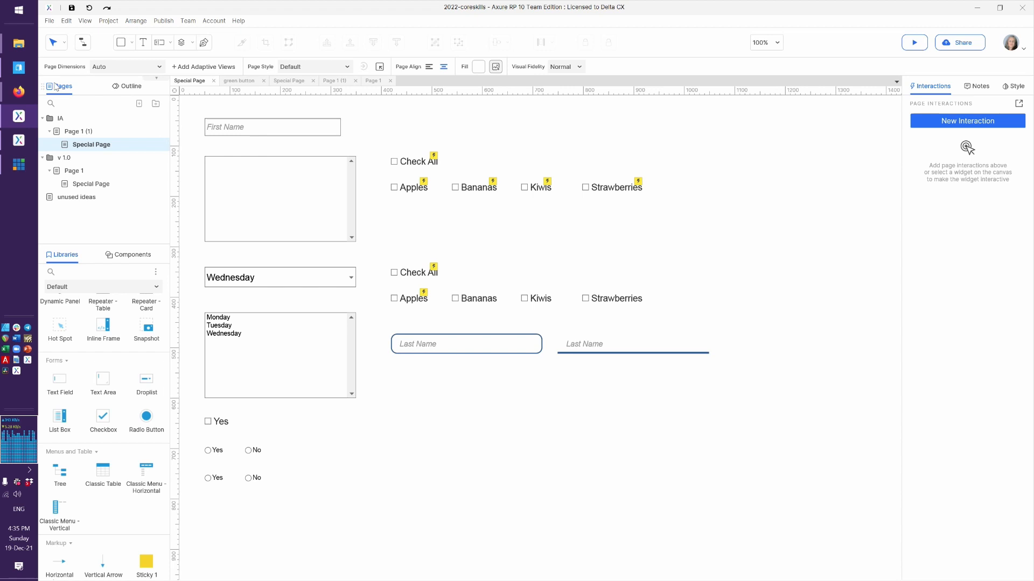
- Duplicate the Form Field focus style in the Widget Style Manager and name the copy Form Field error
left_click(108, 20)
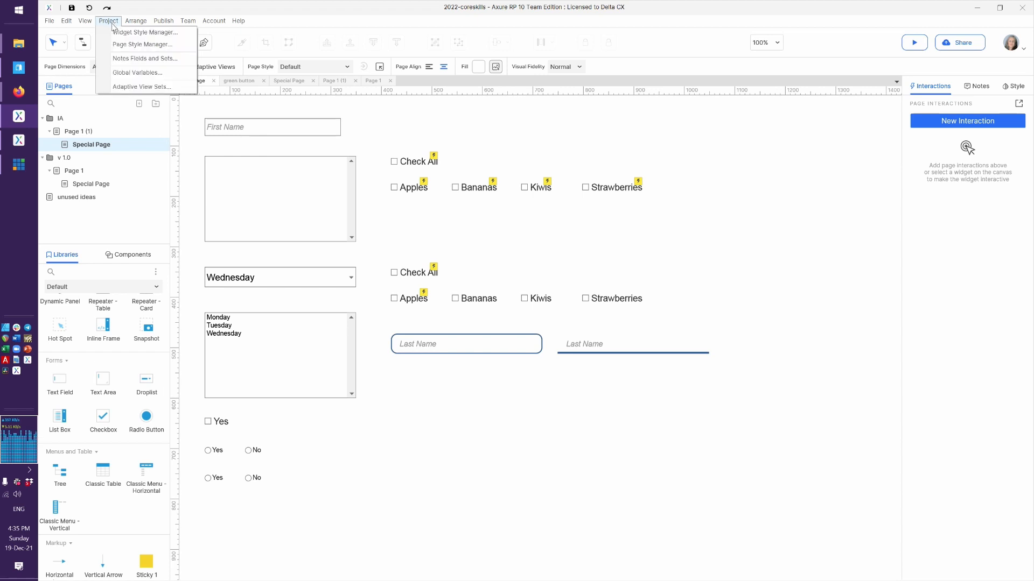
left_click(119, 32)
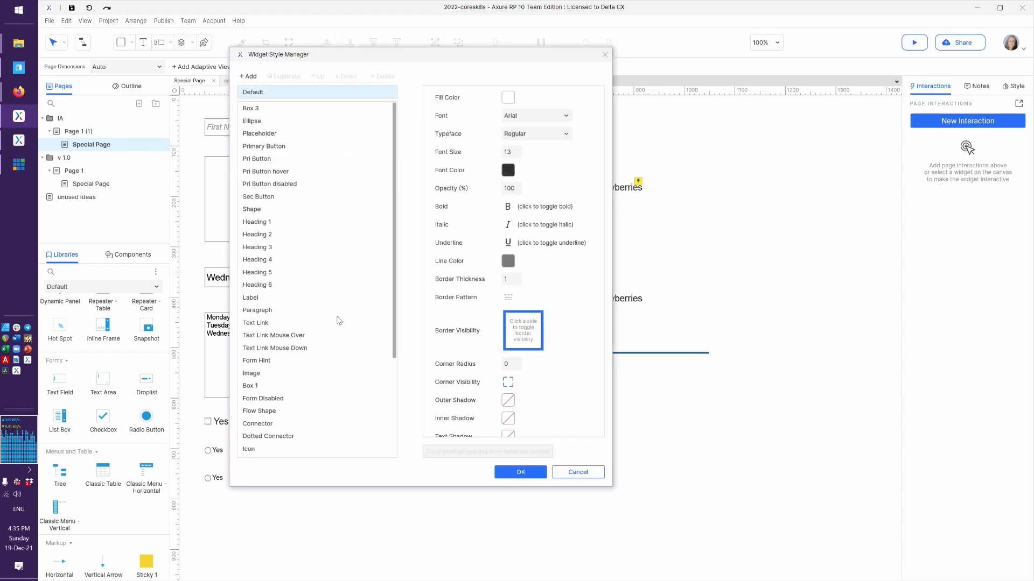
scroll(301, 343, "down", 3)
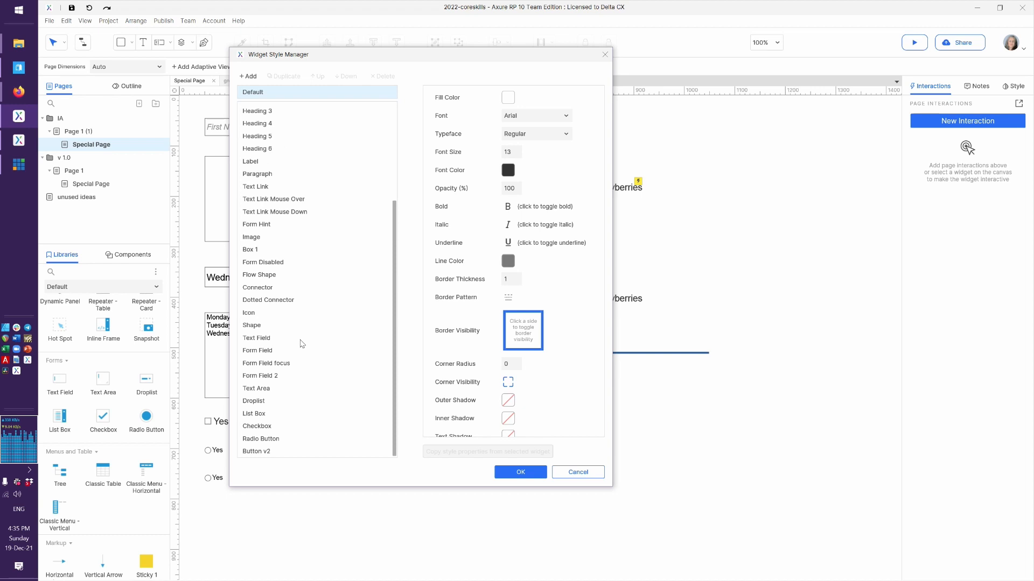
left_click(280, 363)
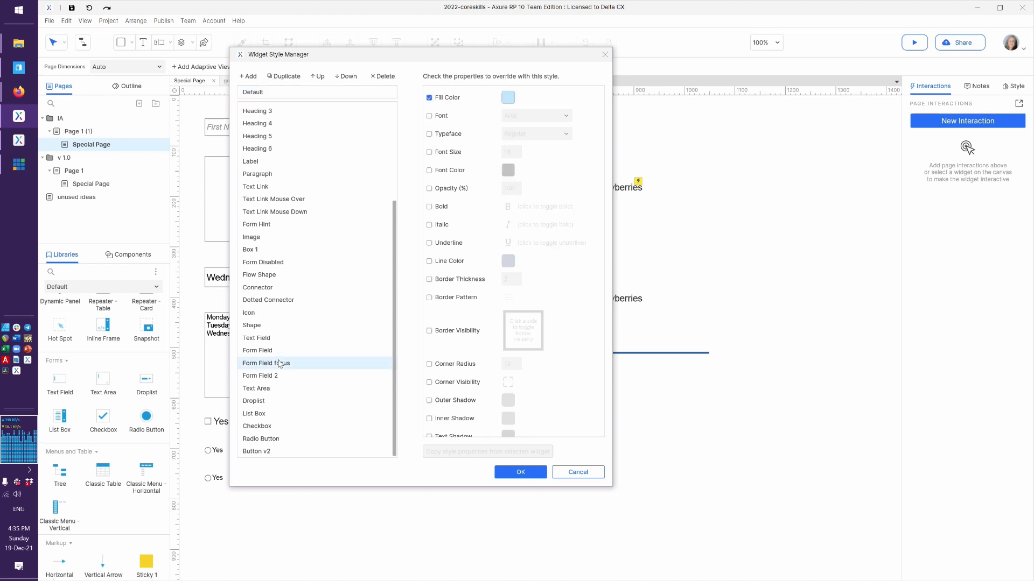
left_click(287, 77)
key("Right")
key("ctrl+shift+Left")
type("error")
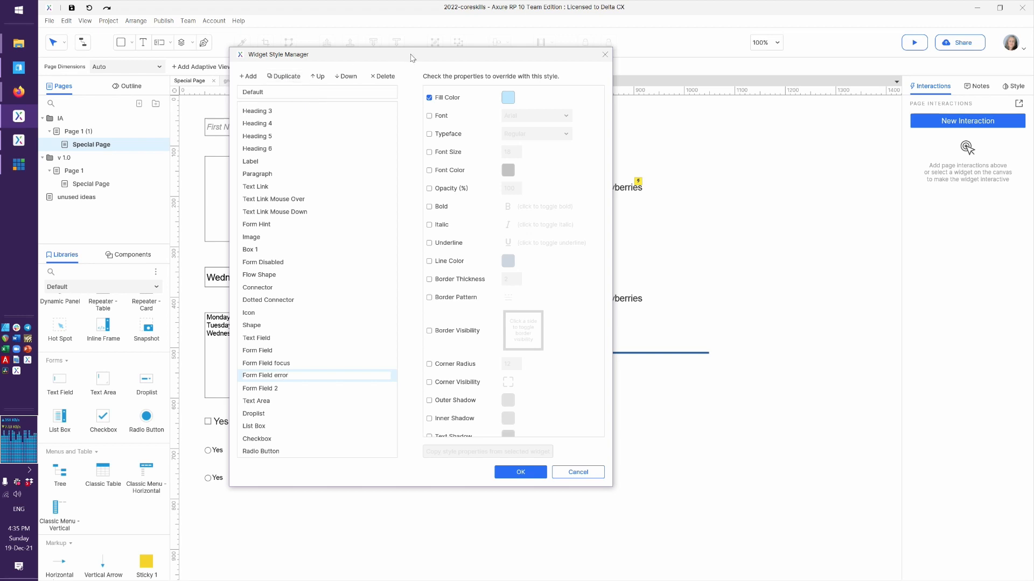
- Set the Form Field error style's fill color to light pink #FFE9FE
left_click(507, 97)
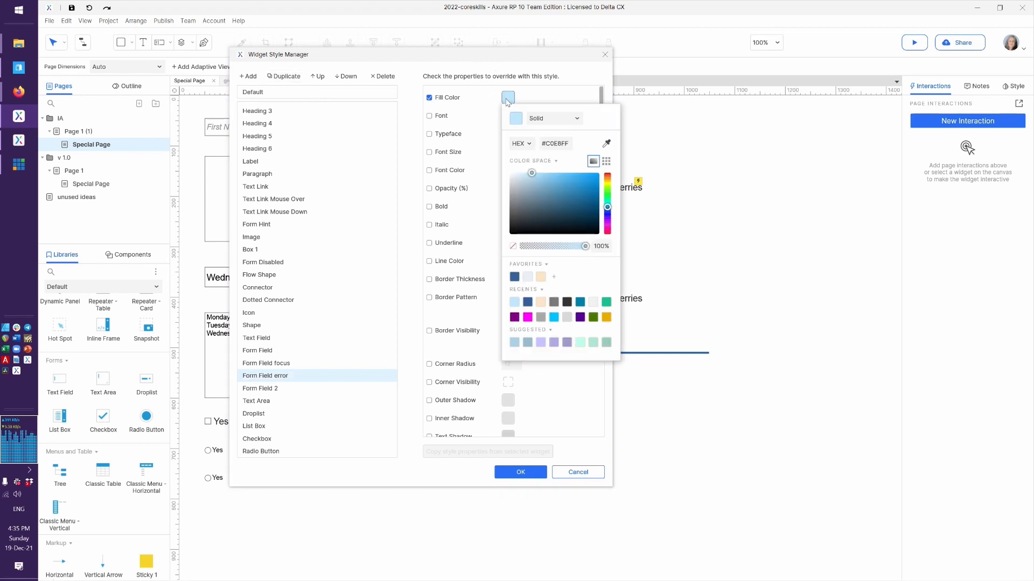
left_click(528, 318)
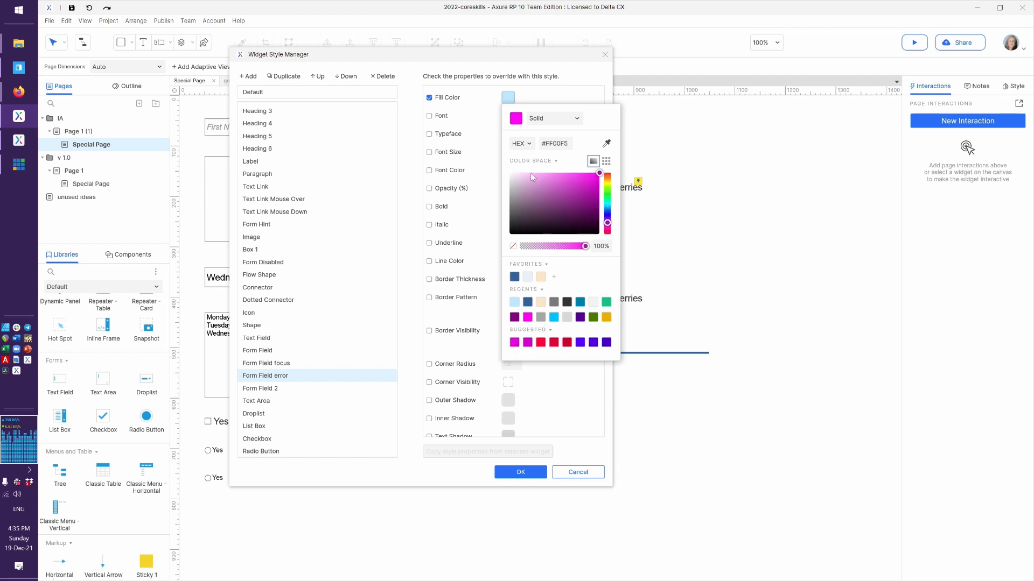
left_click_drag(531, 173, 518, 164)
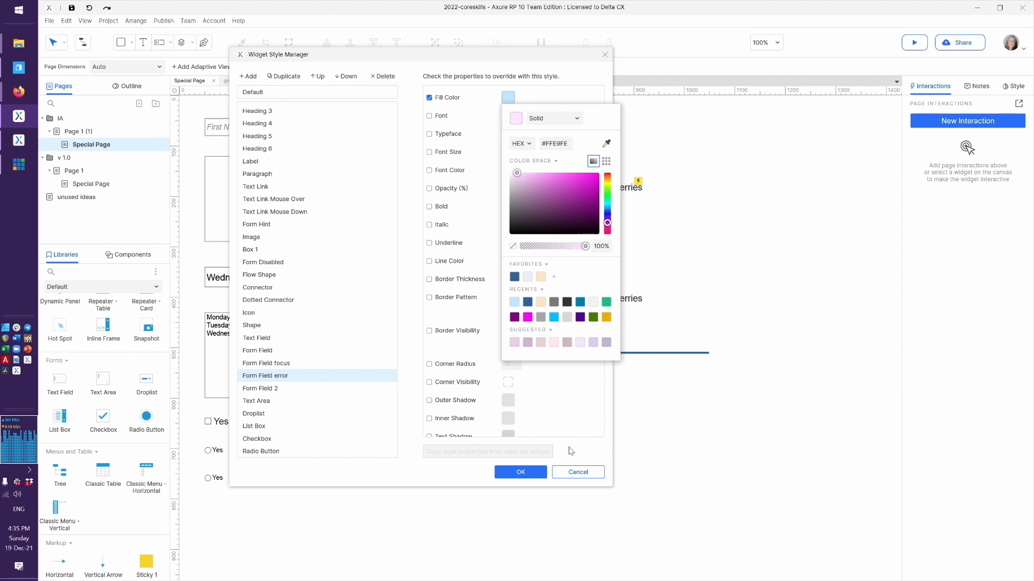
left_click(565, 404)
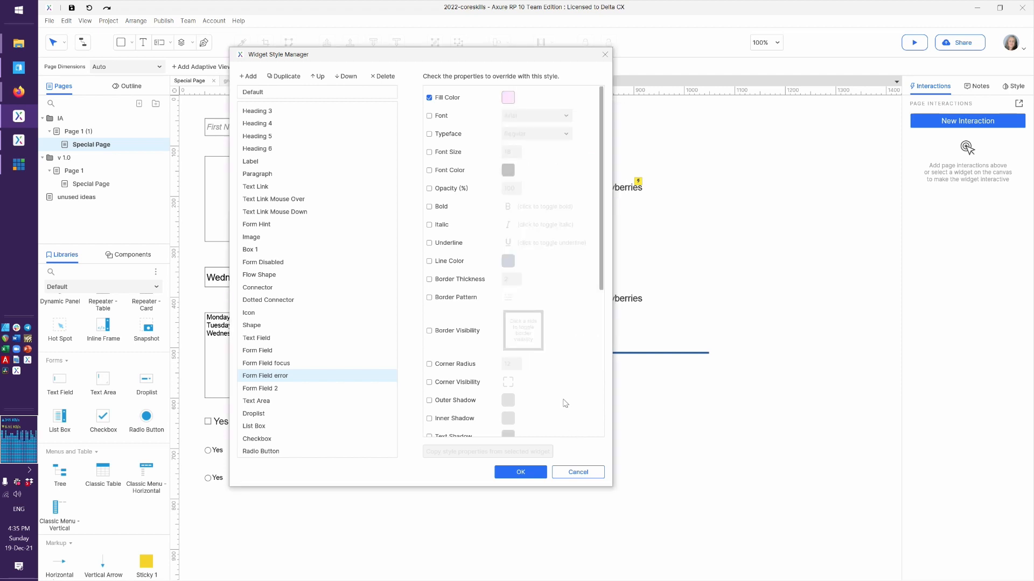
- Override the Form Field error style's line color with magenta #FF00F5 and save the widget styles
left_click(455, 263)
left_click(513, 264)
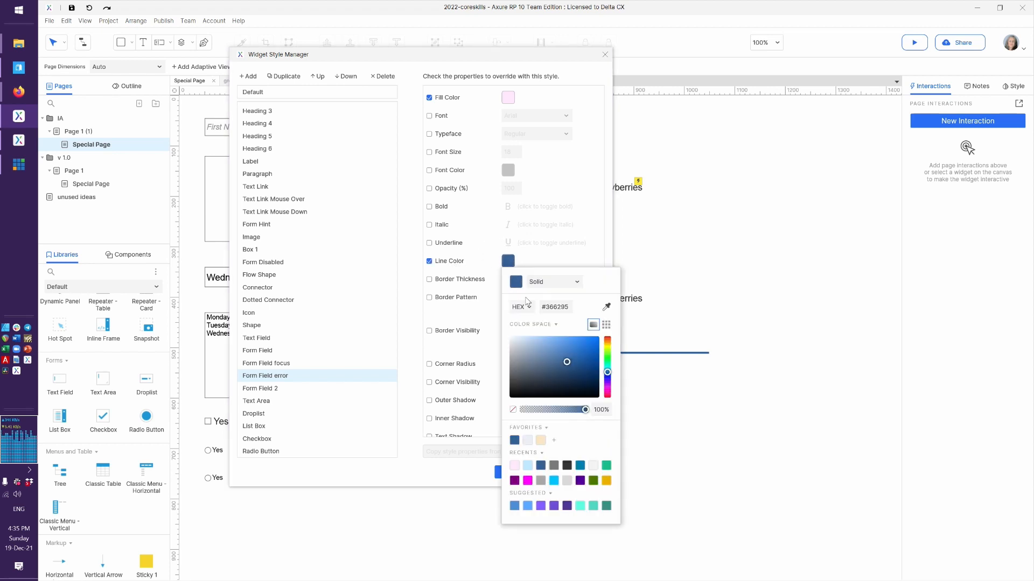
left_click(528, 481)
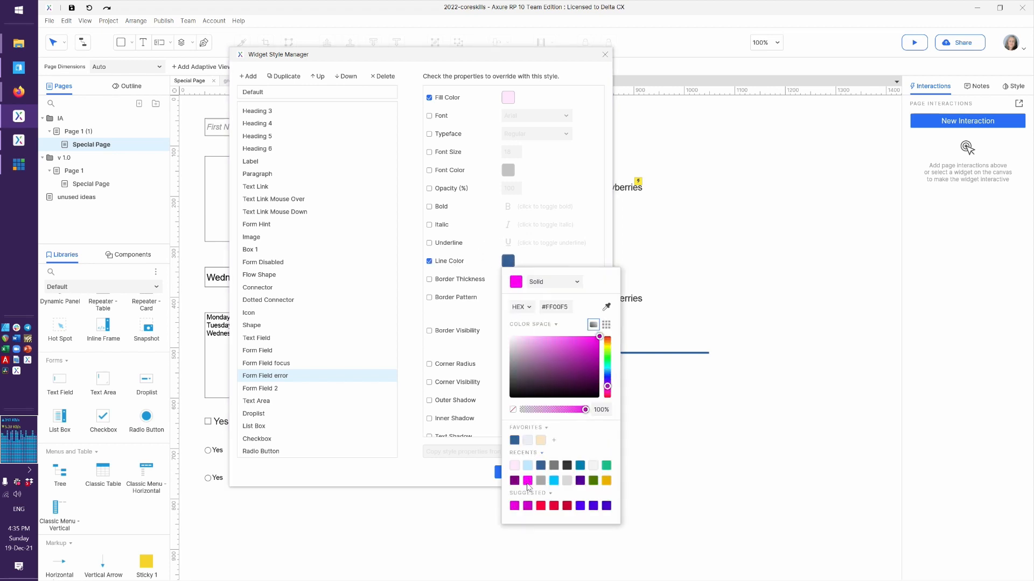
left_click(423, 472)
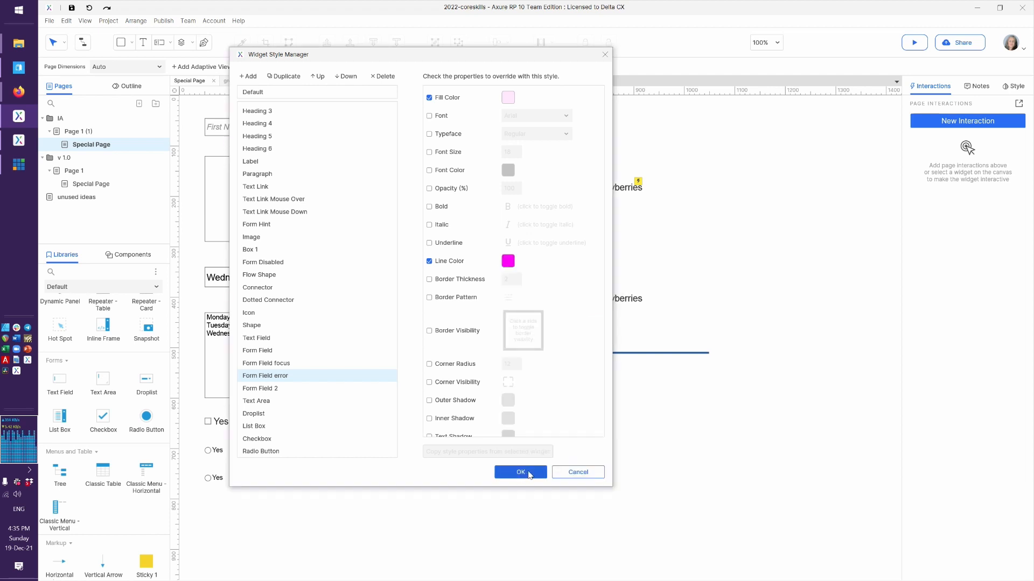
left_click(530, 474)
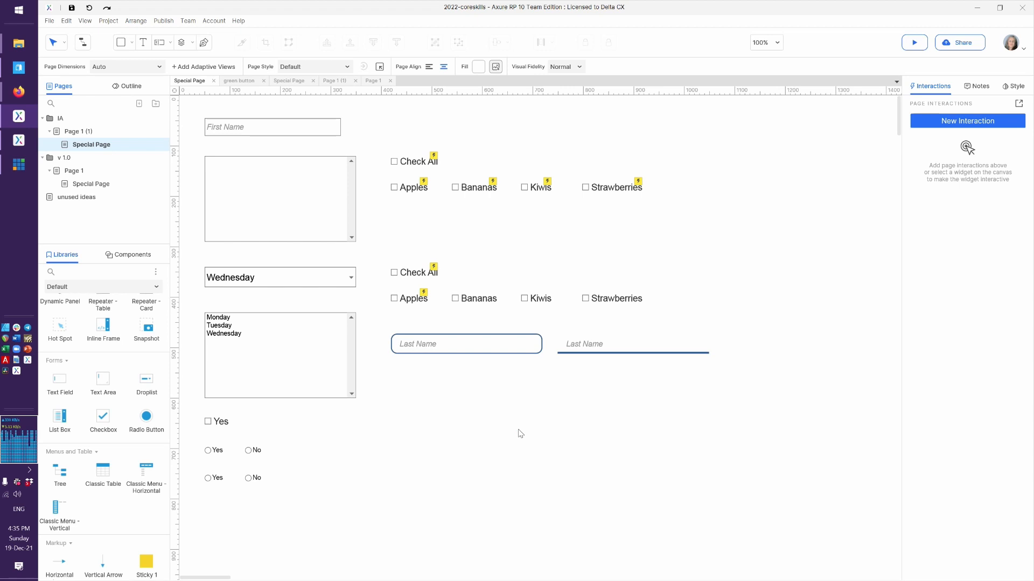
- Add an Error Style effect to both Last Name fields, using the Form Field error widget style
left_click(496, 345)
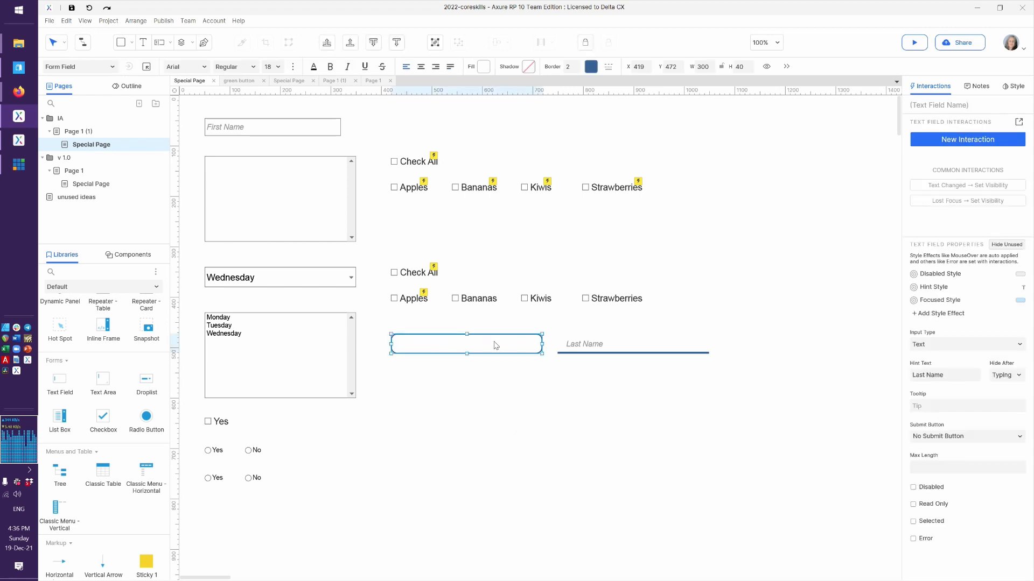
left_click_drag(686, 375, 448, 325)
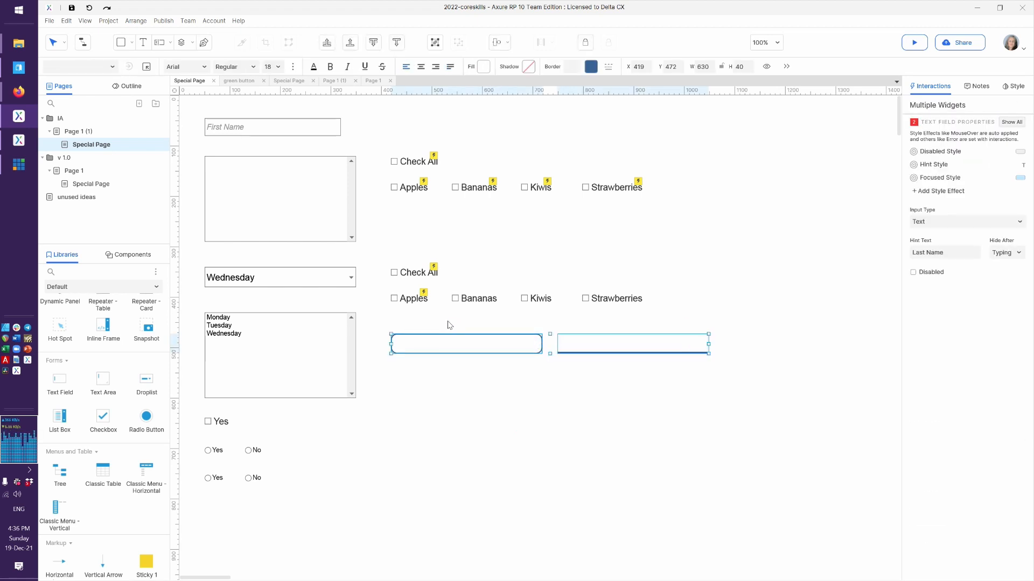
left_click(934, 193)
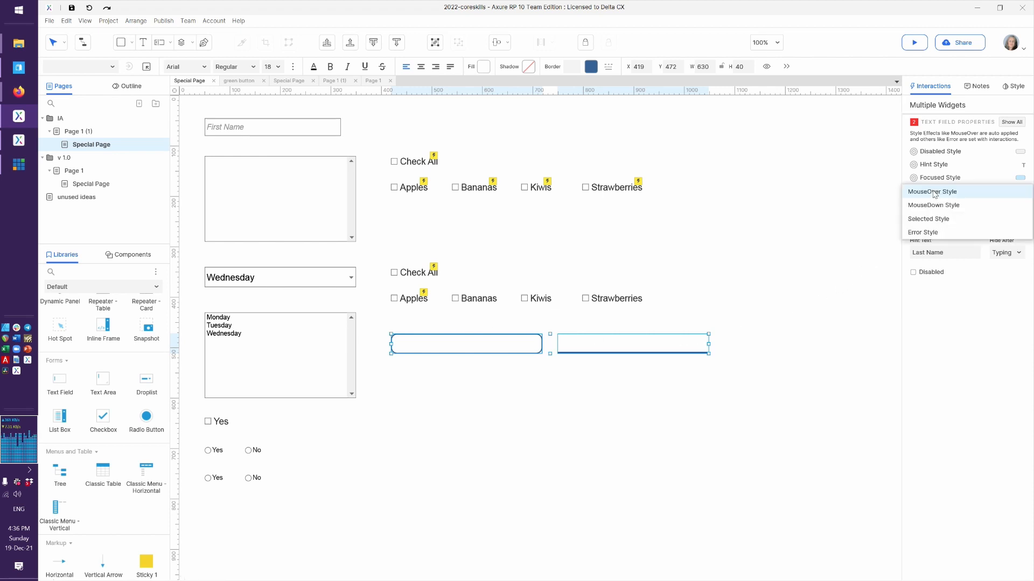
left_click(927, 230)
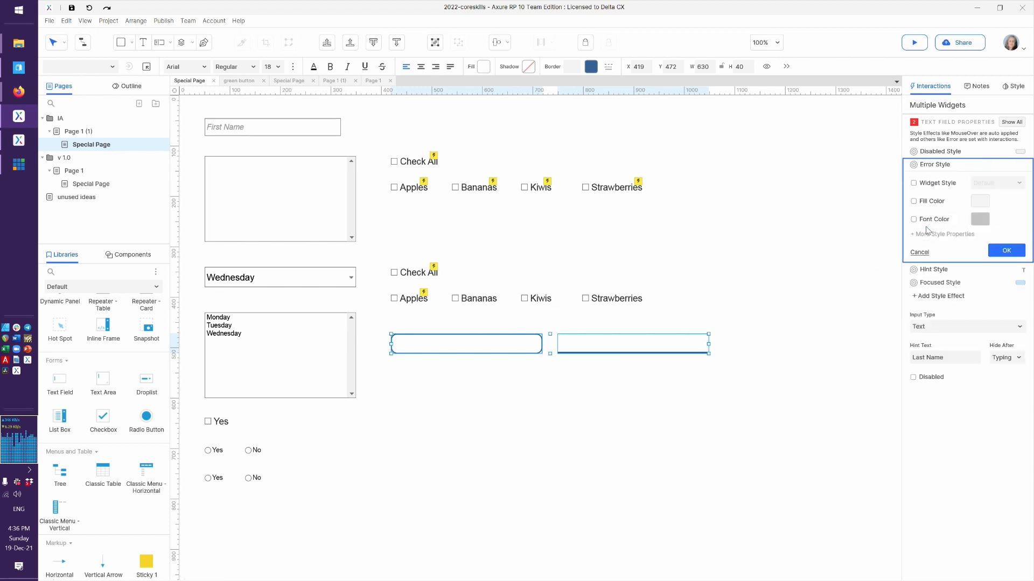
left_click(935, 184)
left_click(1006, 184)
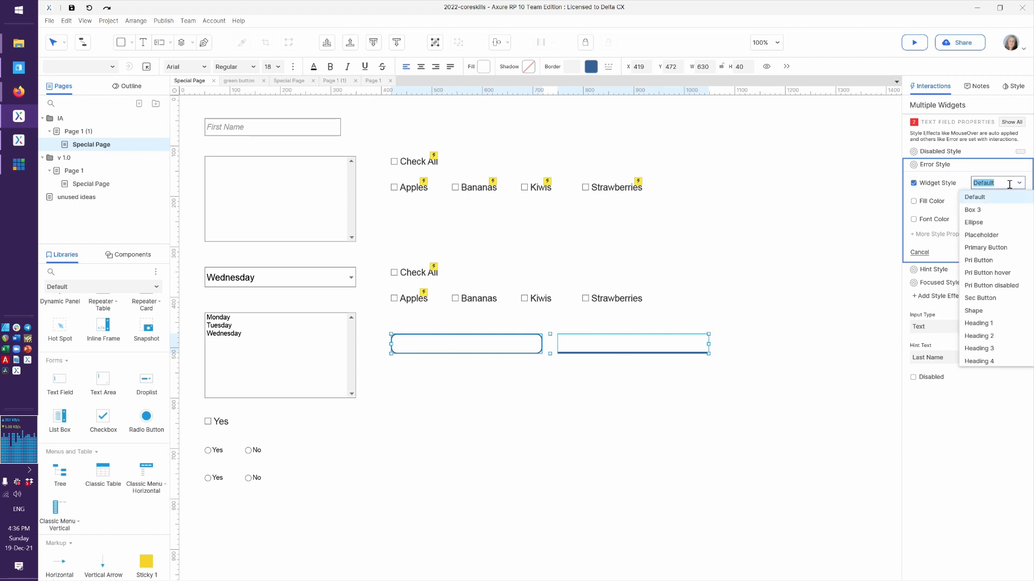
scroll(1011, 280, "down", 8)
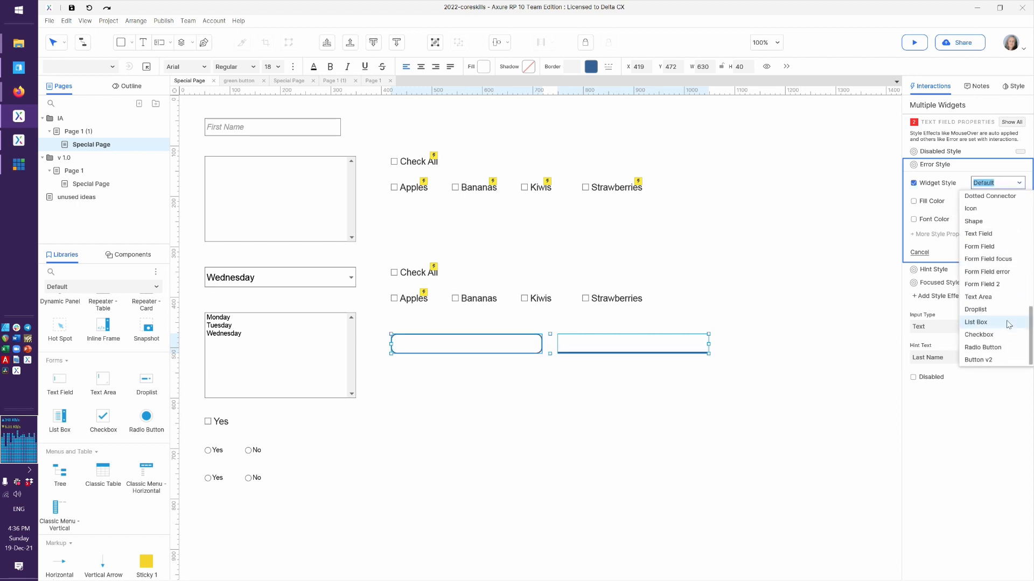
left_click(1001, 271)
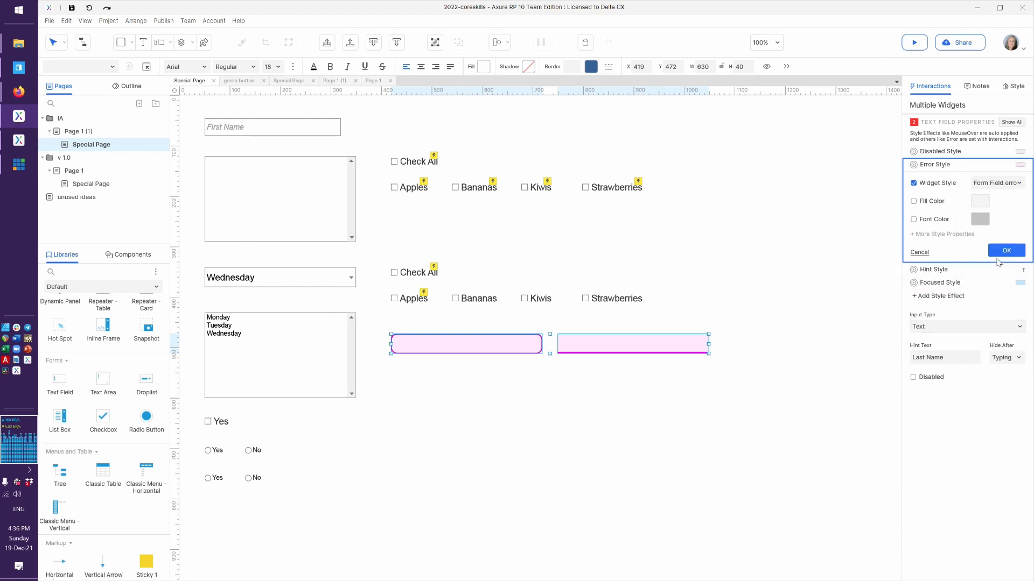
left_click(1006, 251)
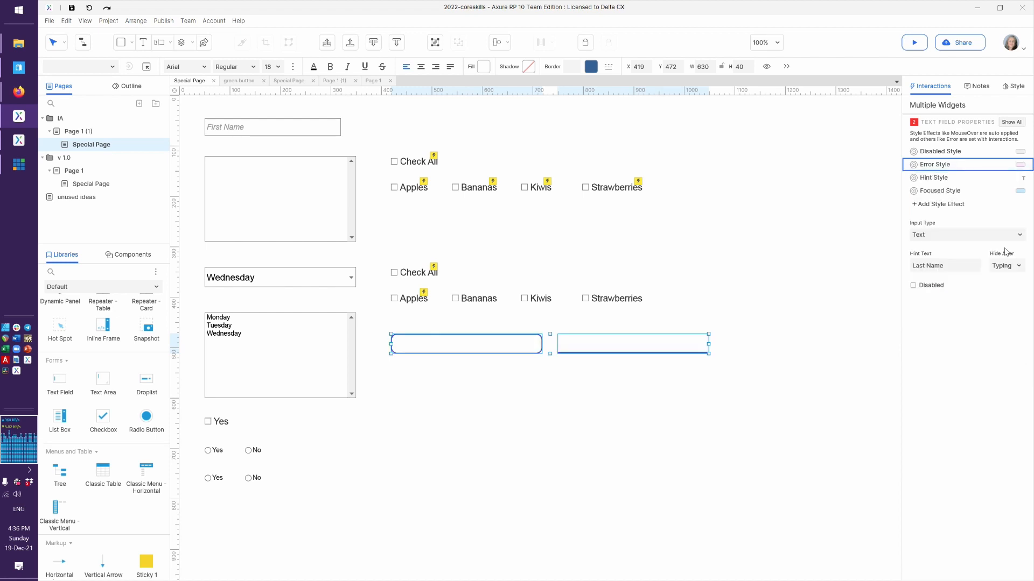
left_click(617, 395)
- Switch to the Firefox preview, reload it, and test the focus effect on the rounded Last Name field
key("alt+Tab")
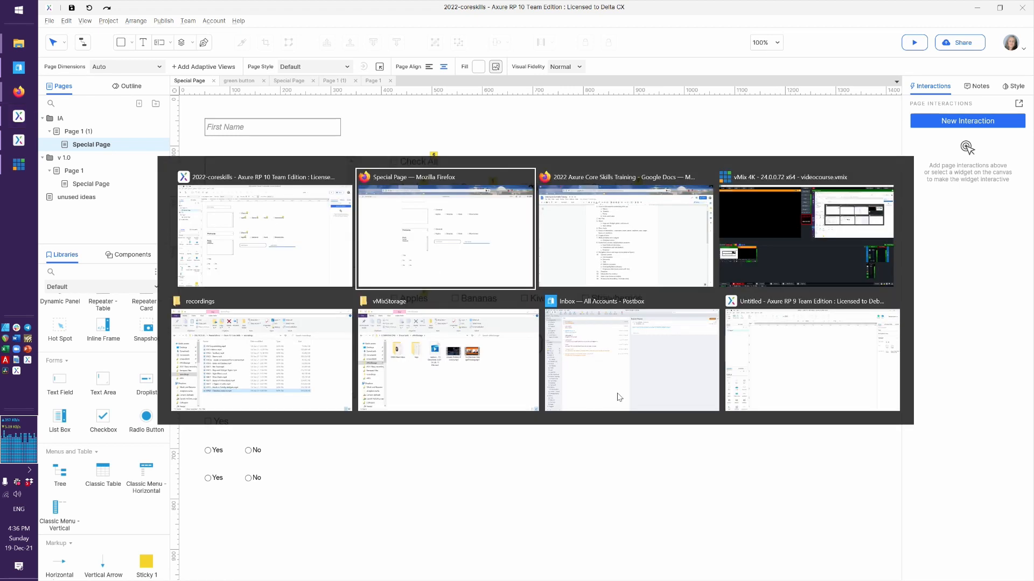
key("F5")
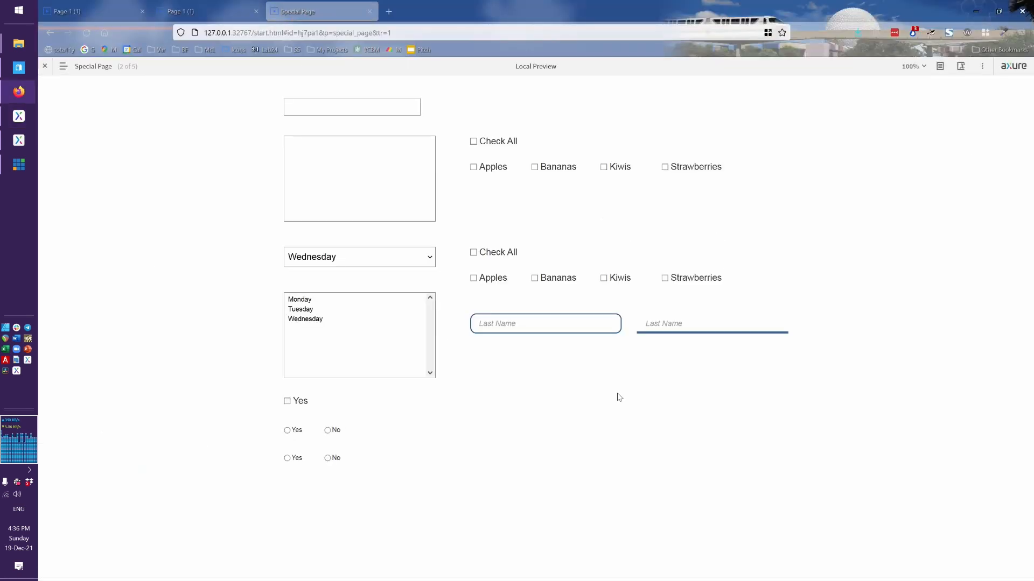
left_click(542, 327)
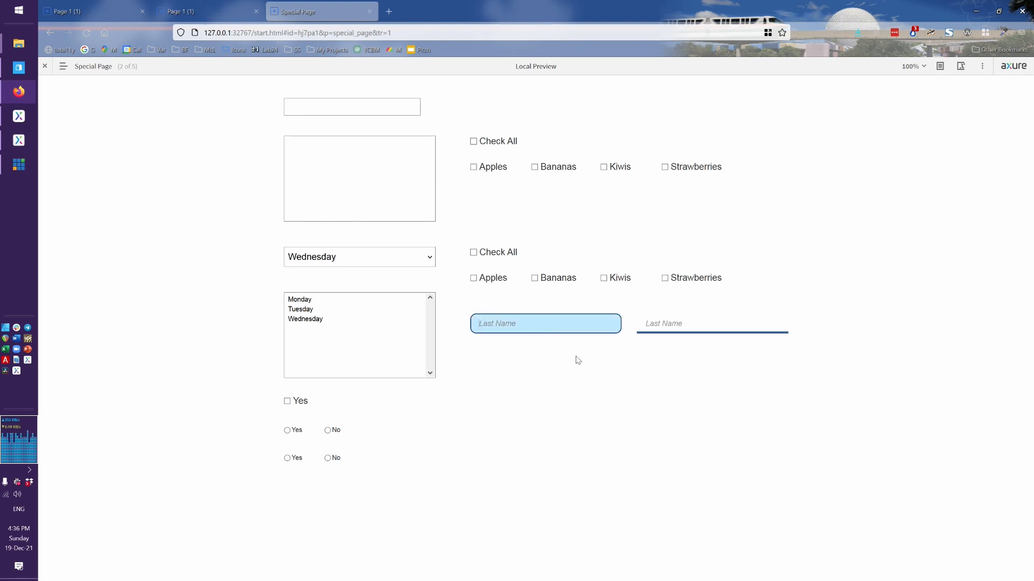
key("alt+Tab")
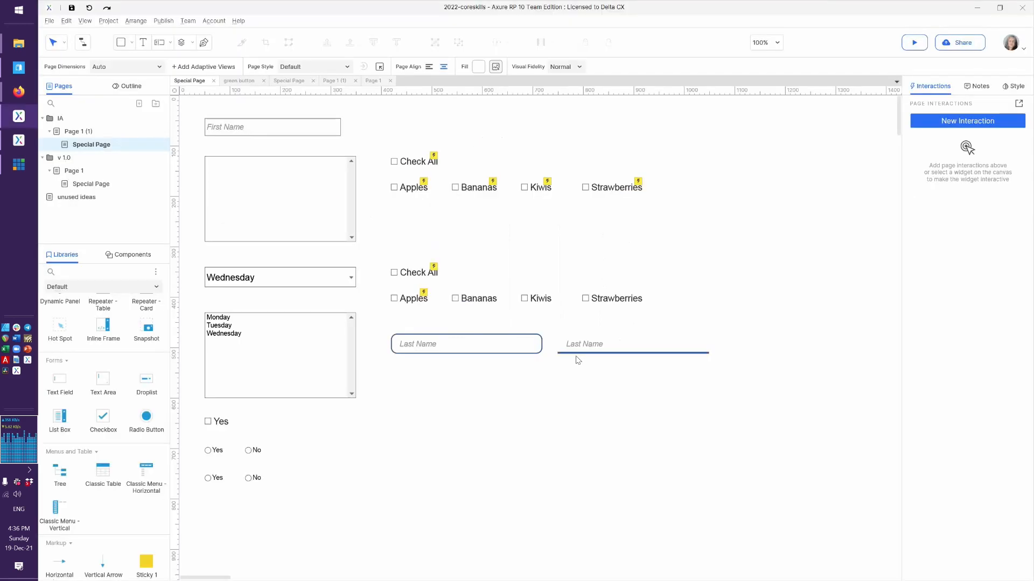
- Enable the Error state on the rounded and the underlined Last Name fields
left_click(491, 350)
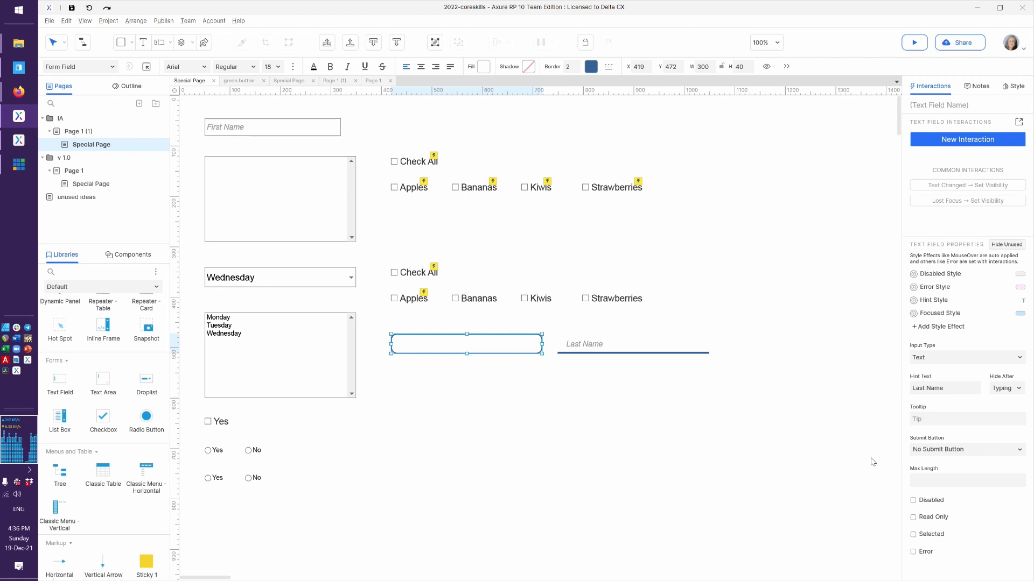
left_click(912, 552)
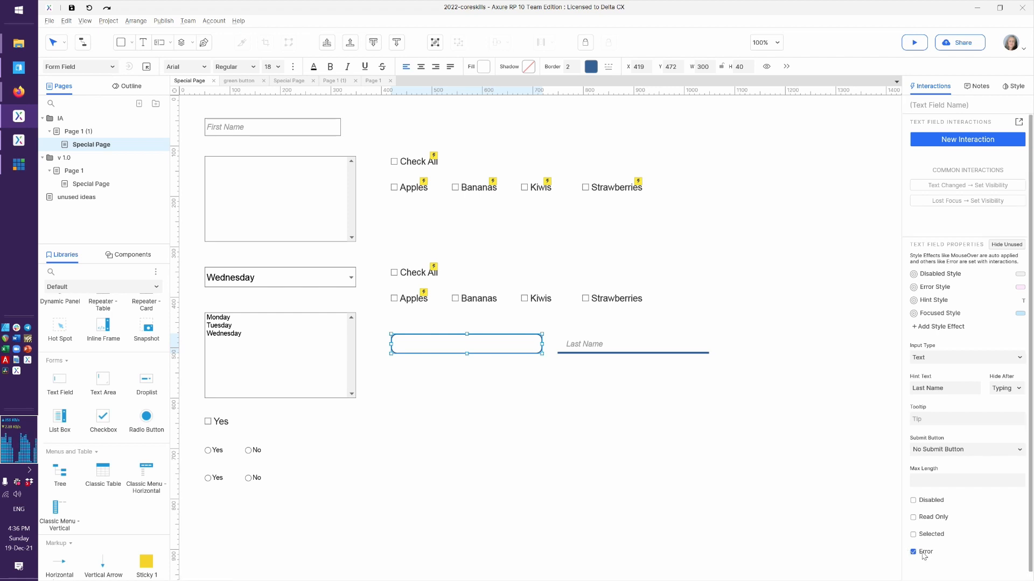
left_click(633, 349)
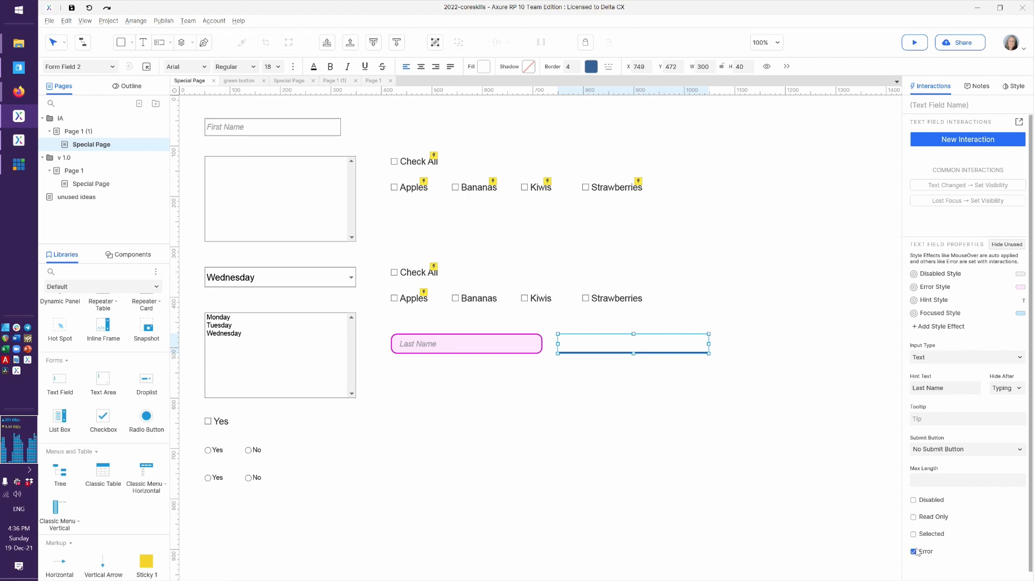
left_click(567, 448)
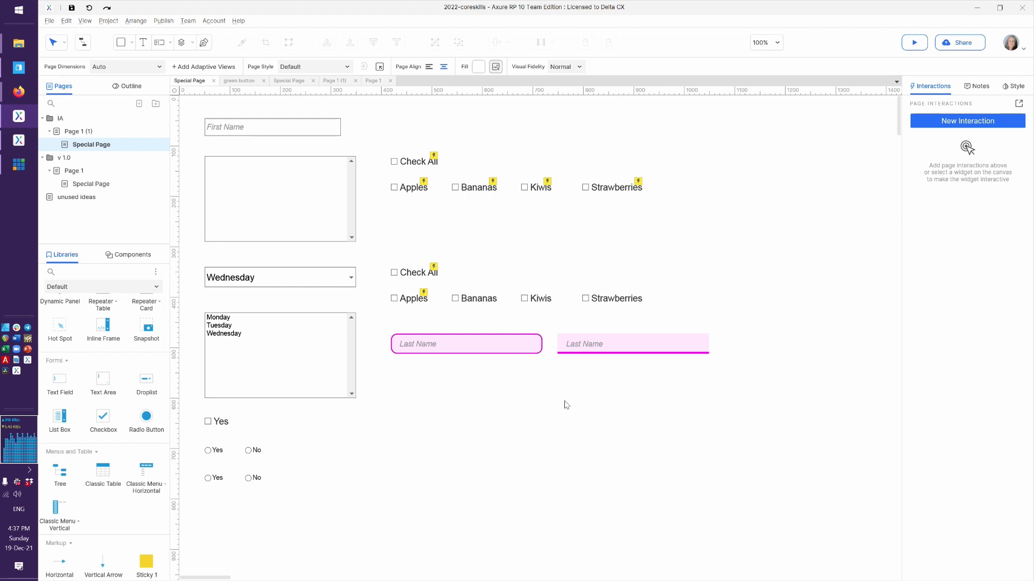
- Disable the Error state on both Last Name fields together
left_click(496, 343)
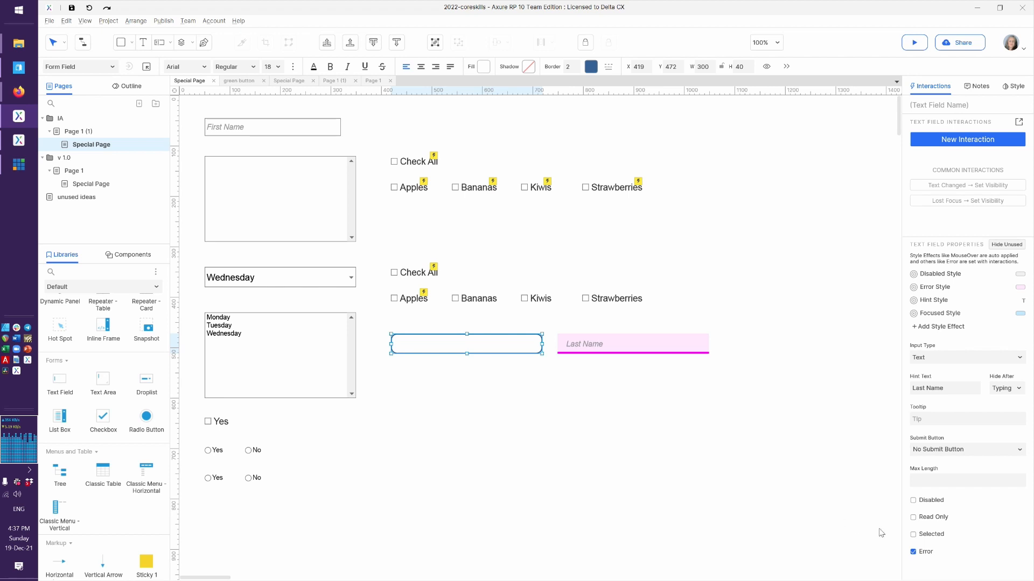
left_click_drag(614, 367, 452, 317)
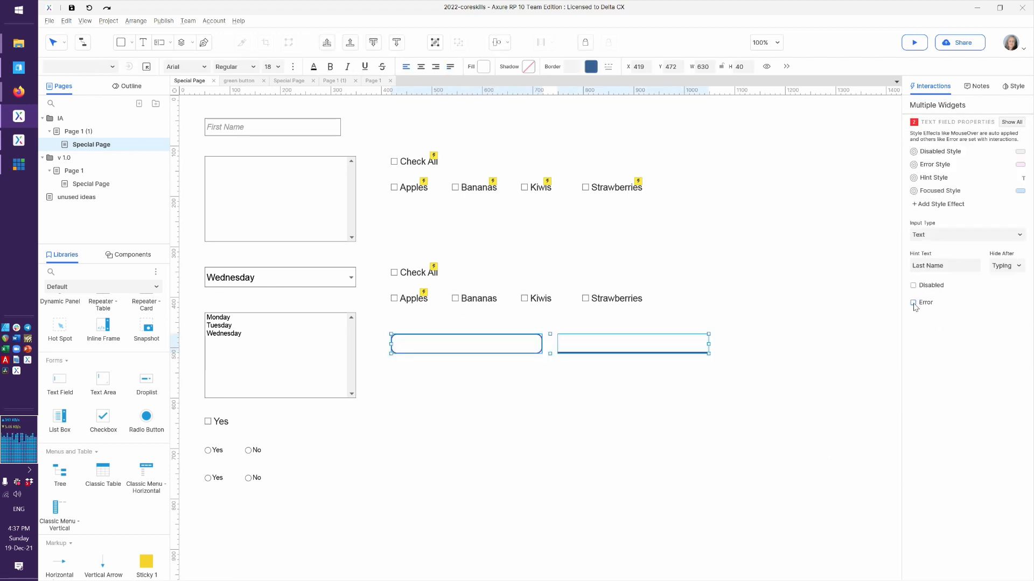
left_click(573, 408)
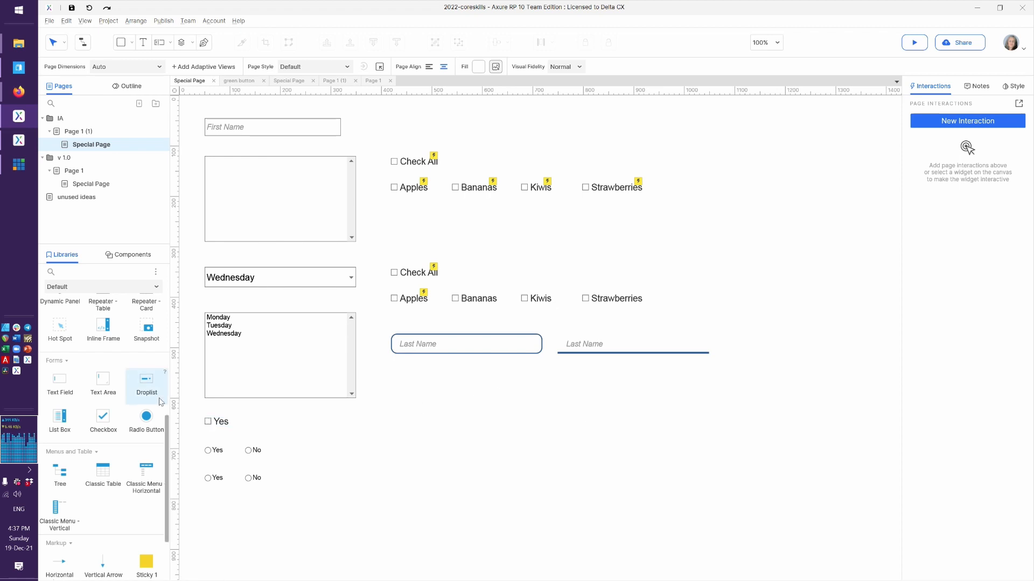
- Place a Text Area widget below the rounded Last Name field and apply the Form Field widget style to it
left_click_drag(95, 387, 391, 385)
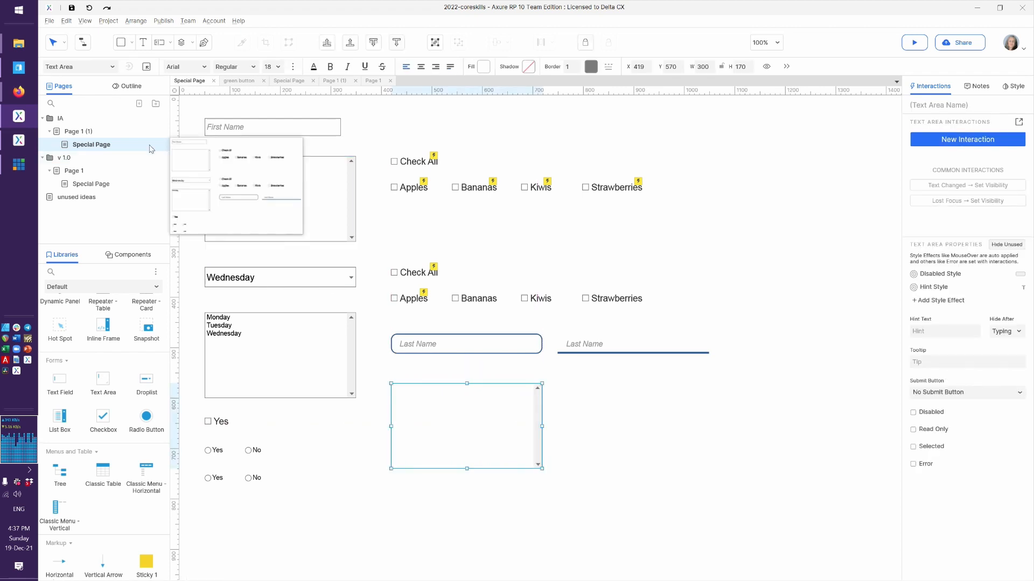
left_click(112, 66)
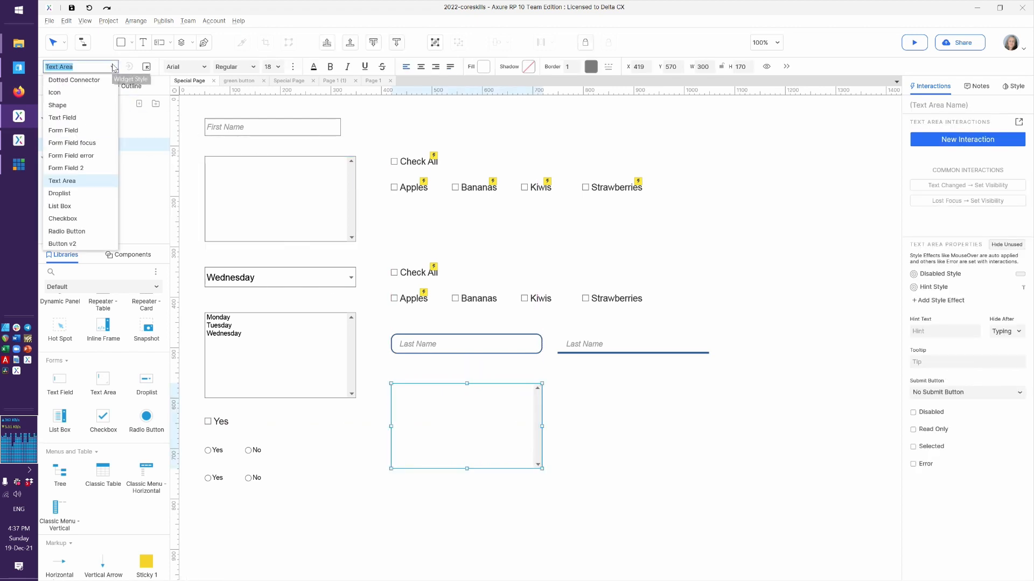
left_click(86, 133)
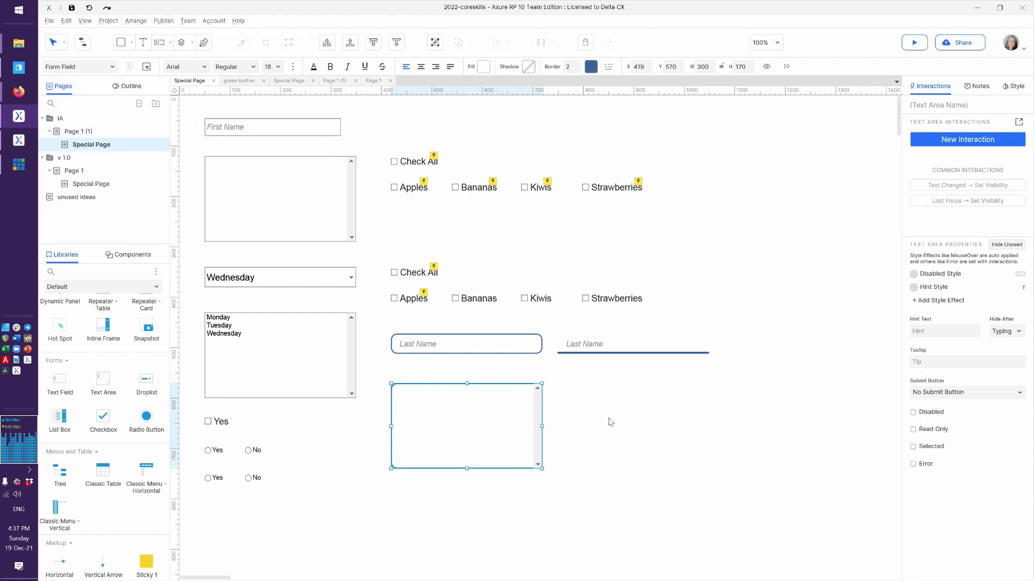
- Switch to the Firefox preview, reload it, and fill the new text area with several lines of sample text
key("alt+Tab")
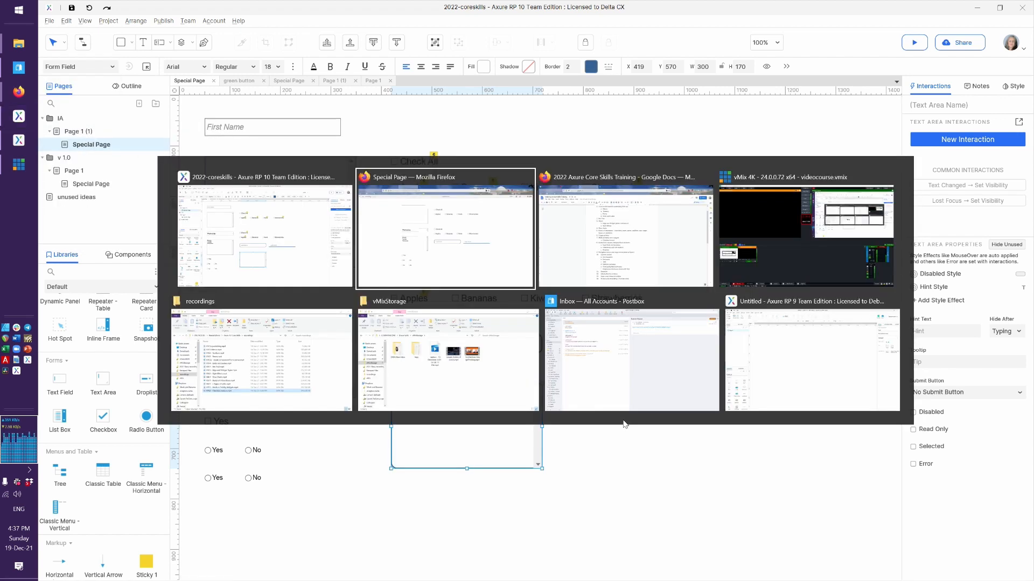
key("F5")
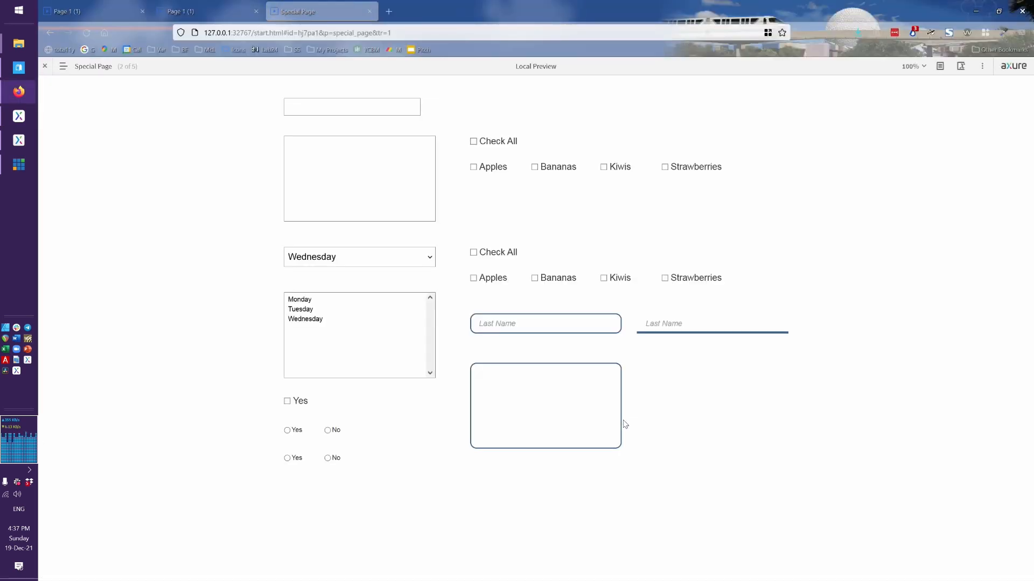
left_click(566, 413)
type("dlkif sdfi uesujio zsdolfi s.lzd")
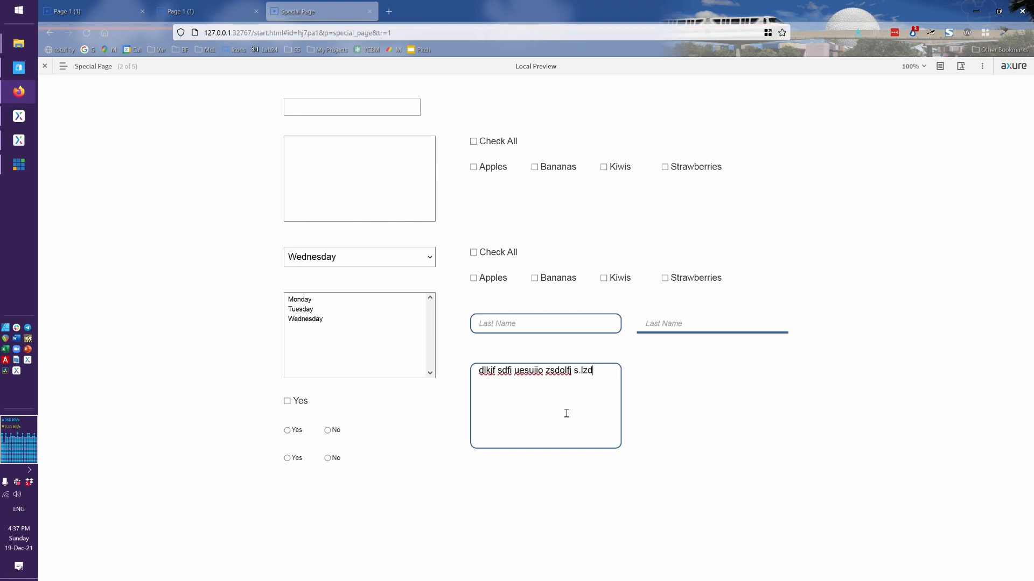
type("ifi sldzif .lsdfi .sldfi .ldsif .sldfi l.sidfjbns .e9r8bw3o578weui")
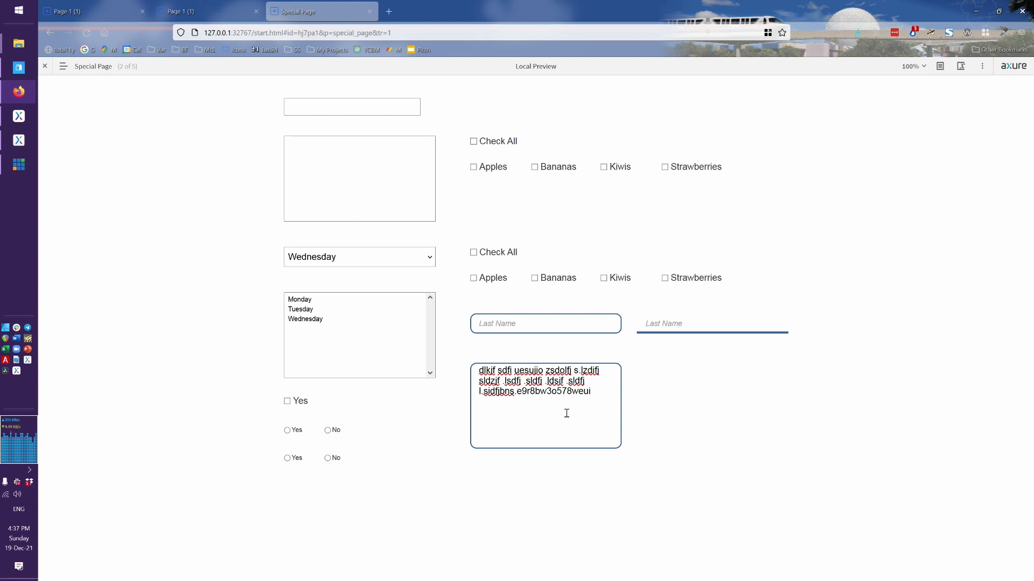
- Back in Axure RP, shorten the text area to a height of 50, and test it with overflowing sample text in the reloaded preview
key("alt+Tab")
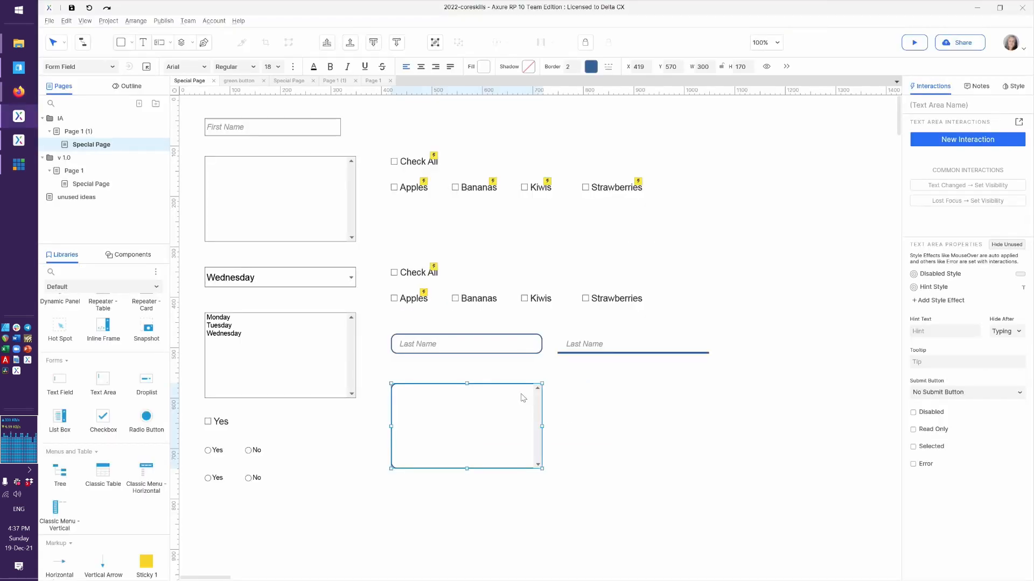
left_click_drag(467, 467, 465, 411)
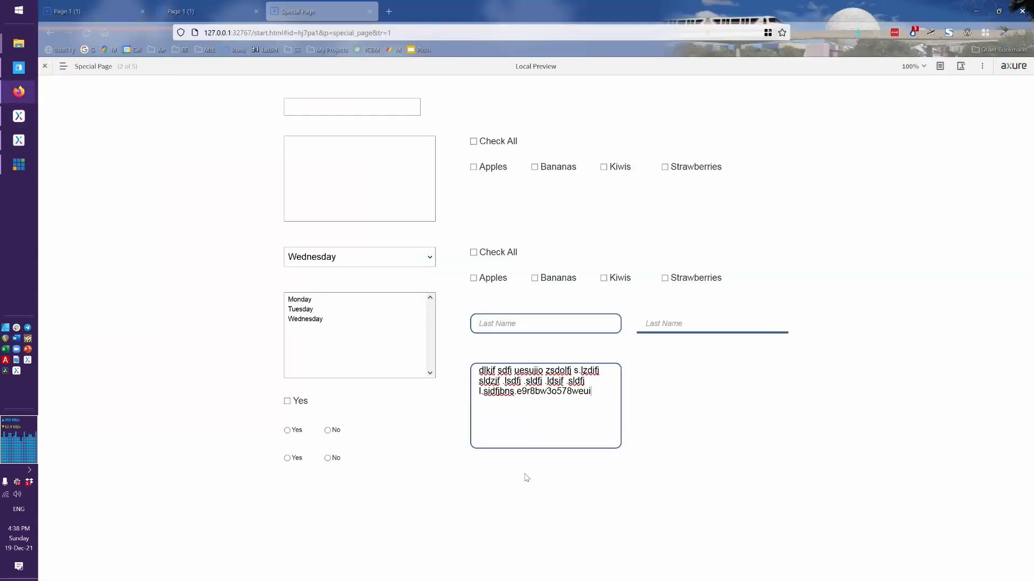
key("F5")
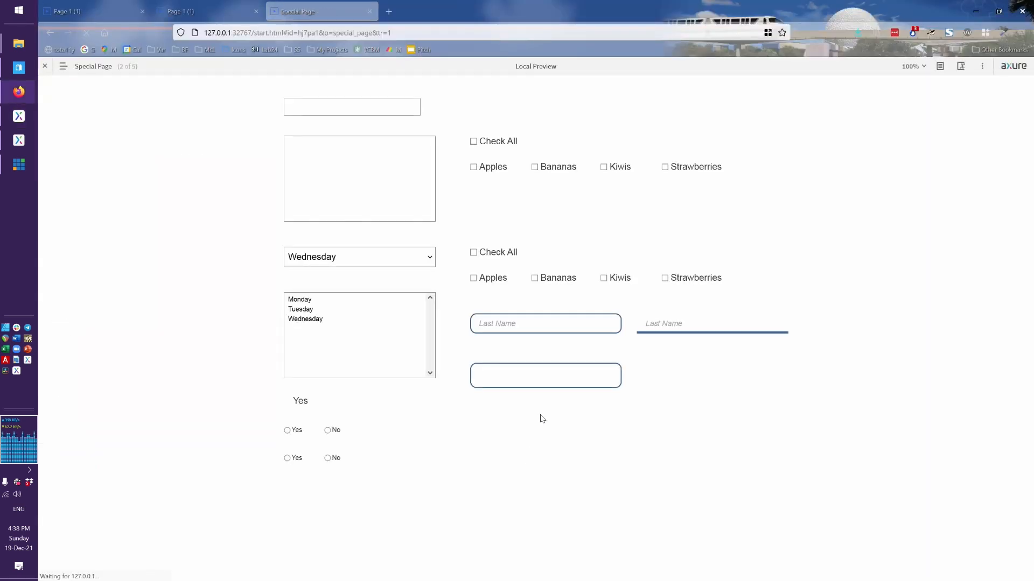
type("sd;orik vsdo")
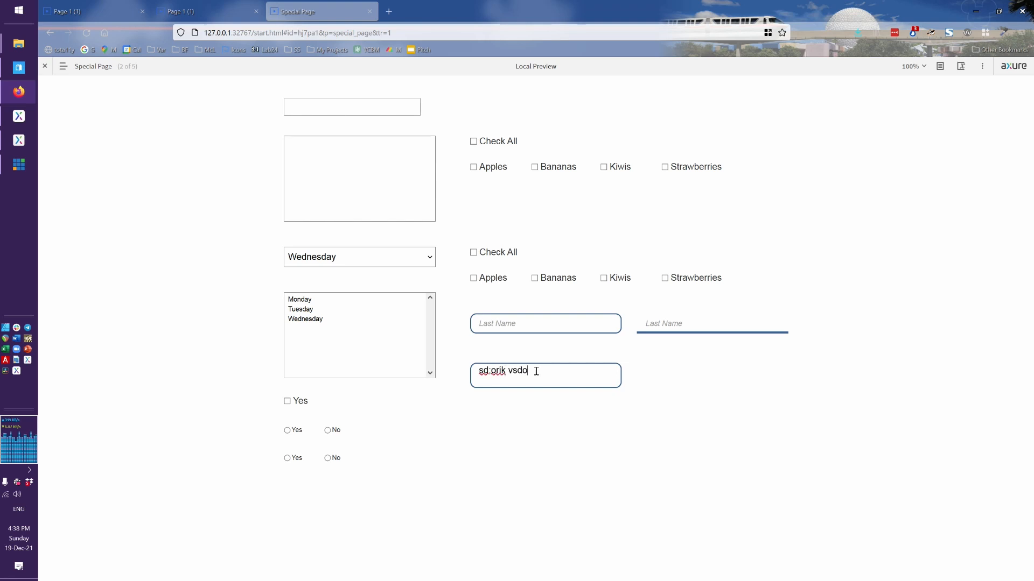
type("irtnsldjfb .lsdfj s.ldfji s.ldifj s.ldfj .lscjjgf b.sldjif .sldif .sldgi .sldgj s.lgj .sldfj g")
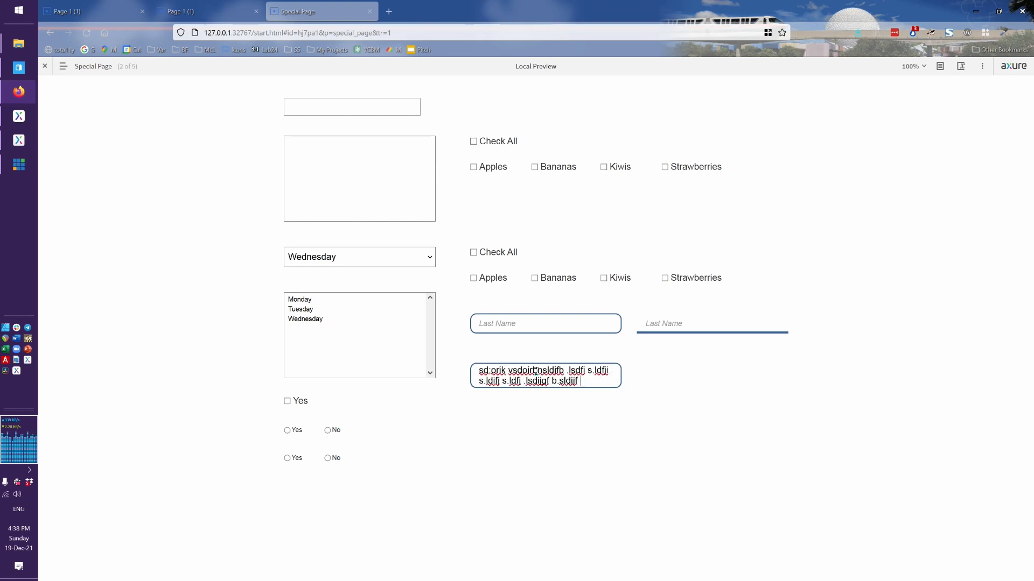
type(".lsdfjg .lsjg lsjfg lsdjf gldjf g")
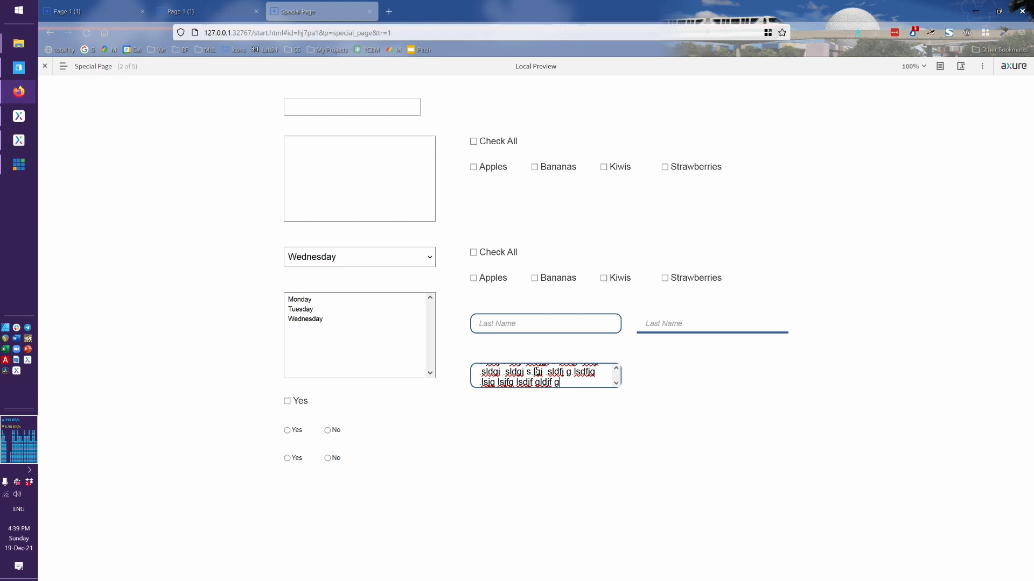
- Back in Axure RP, add a Focused Style to the text area using the Form Field focus widget style
key("alt+Tab")
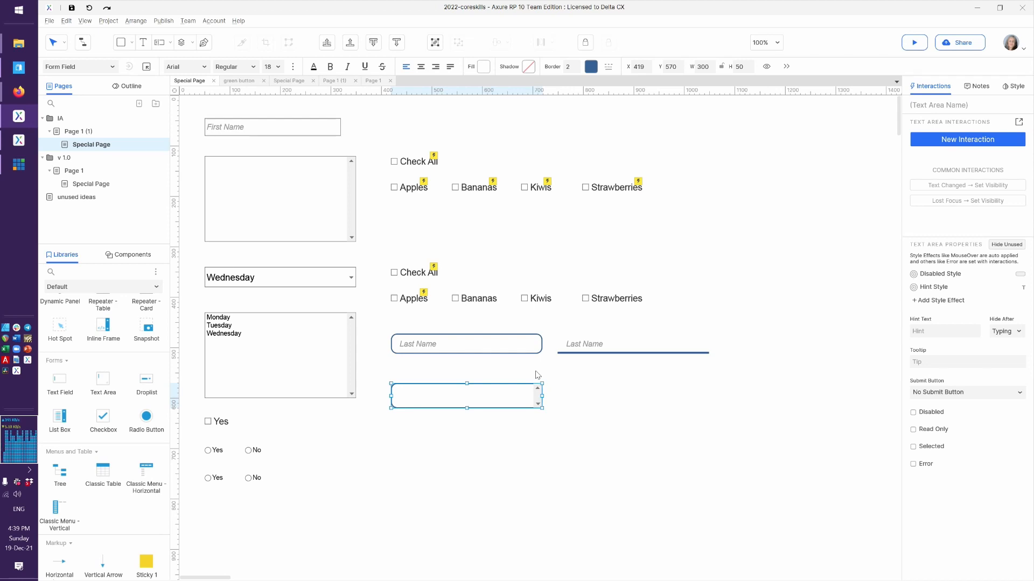
left_click(938, 301)
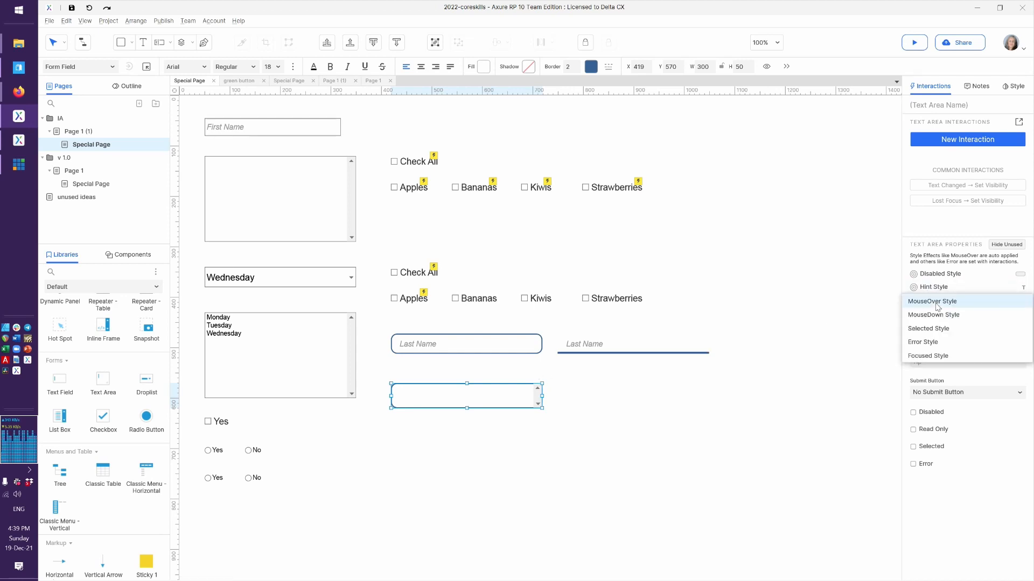
left_click(922, 357)
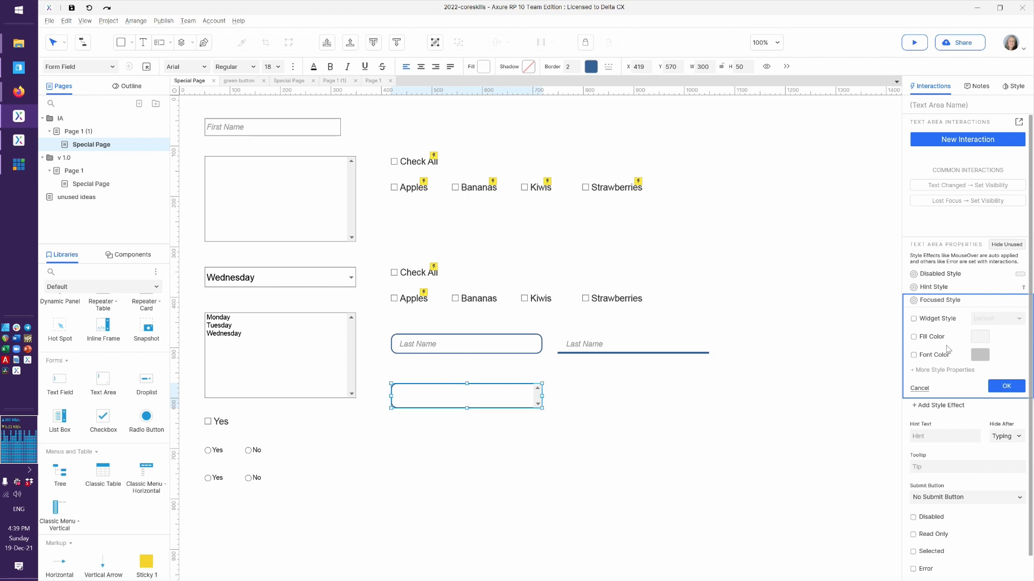
left_click(944, 319)
left_click(999, 321)
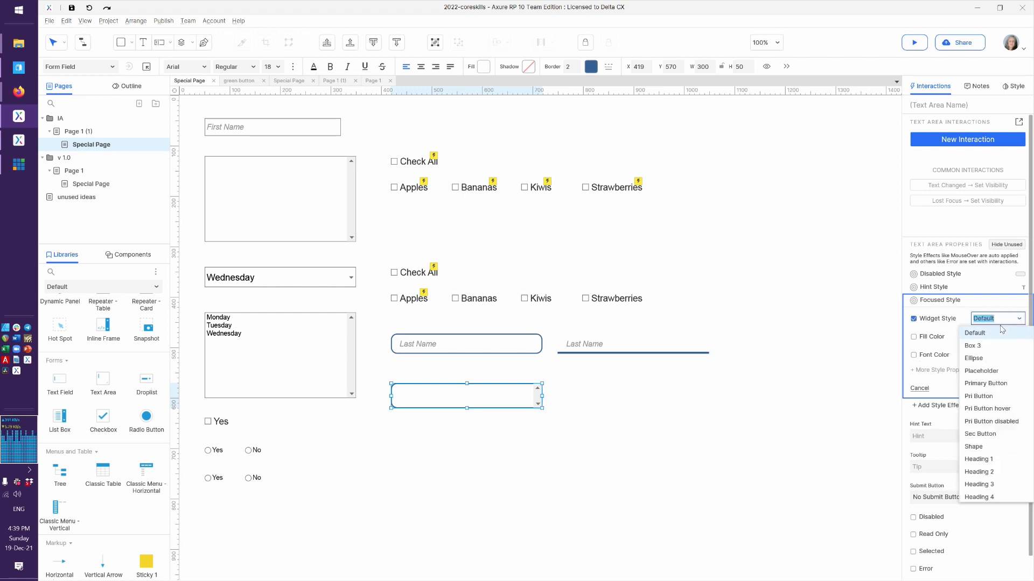
scroll(1001, 447, "down", 5)
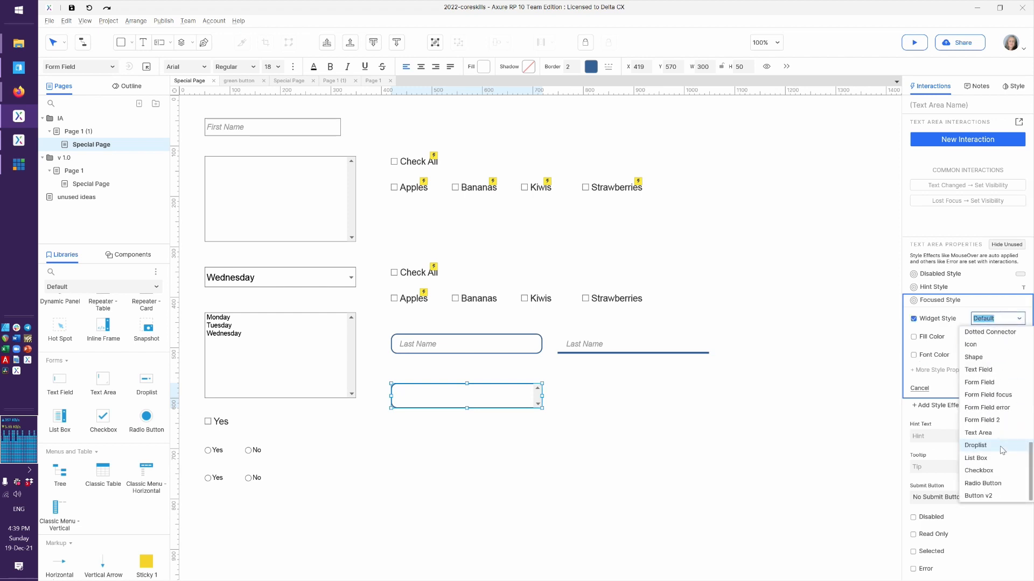
left_click(988, 395)
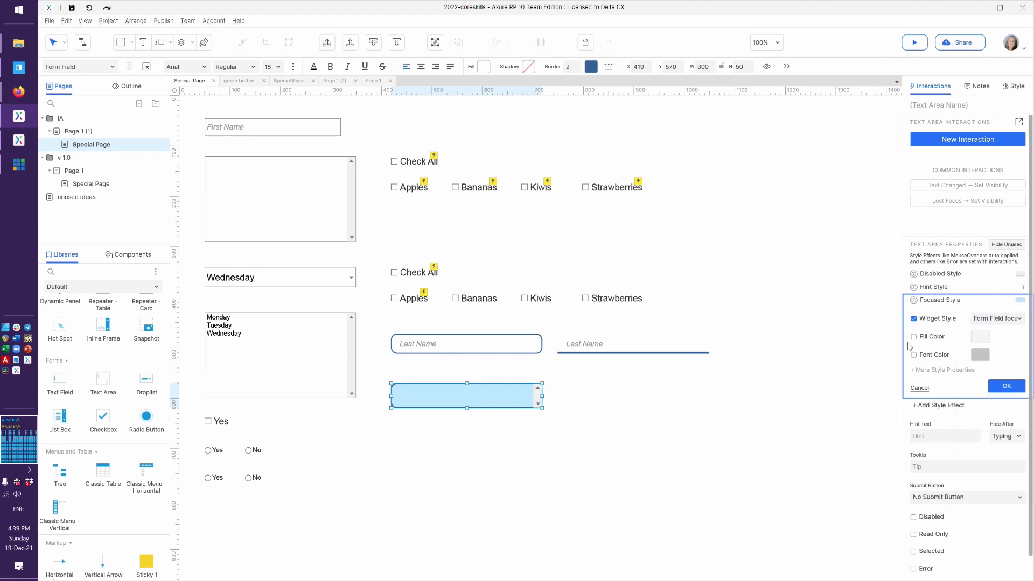
left_click(1006, 386)
- Add an Error Style to the text area using the Form Field error widget style
left_click(945, 316)
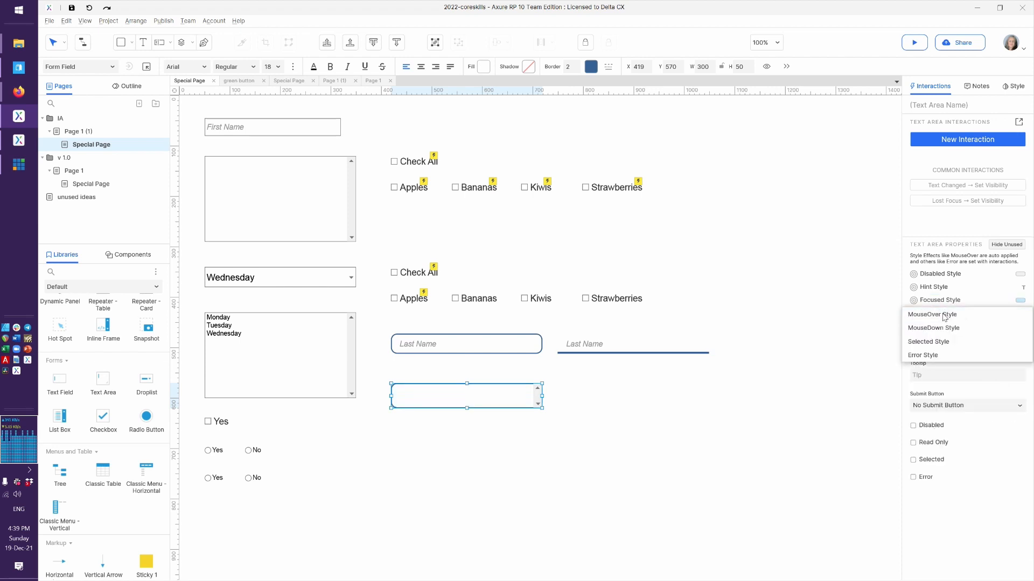
left_click(934, 354)
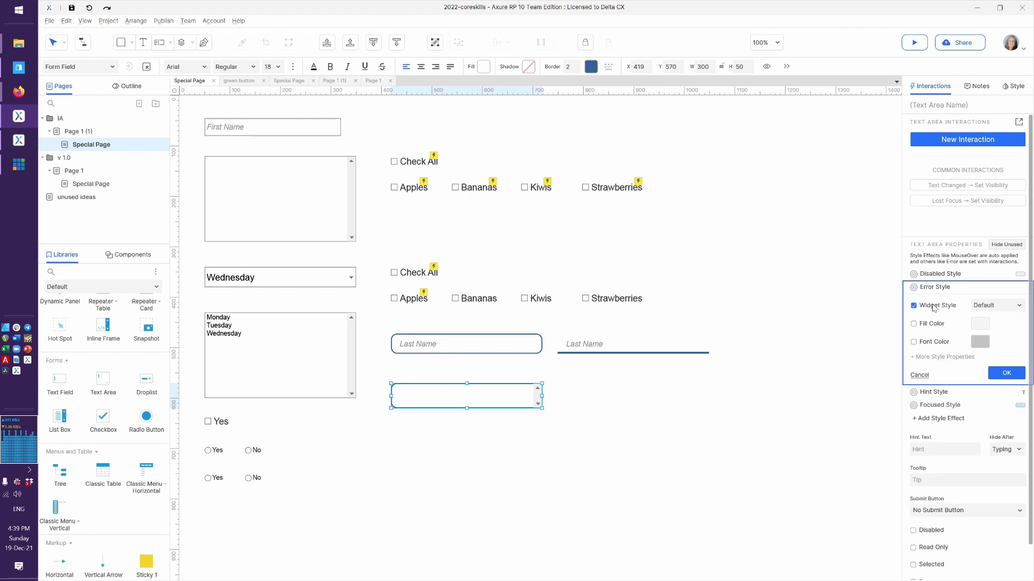
left_click(996, 306)
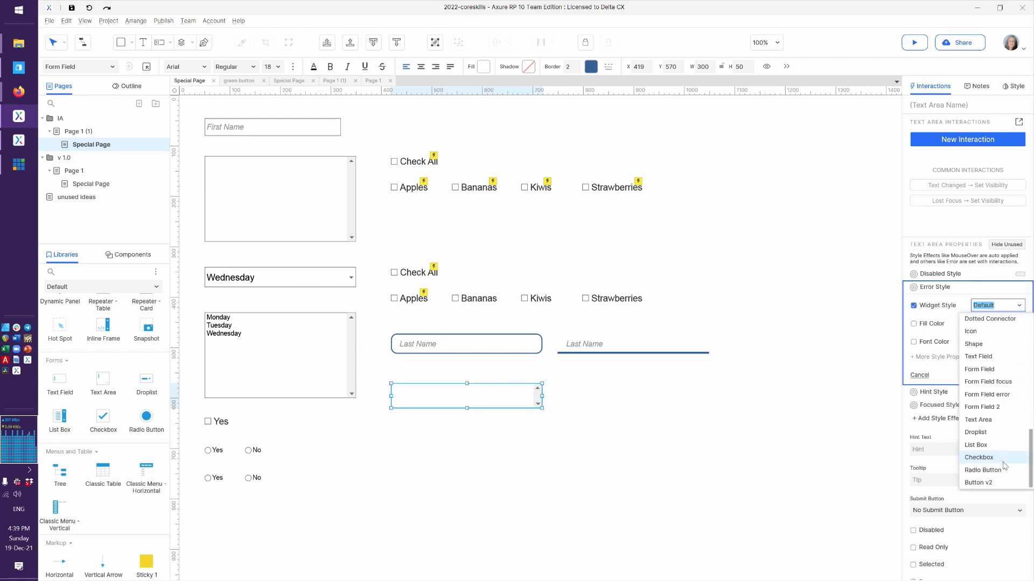
left_click(989, 395)
left_click(999, 377)
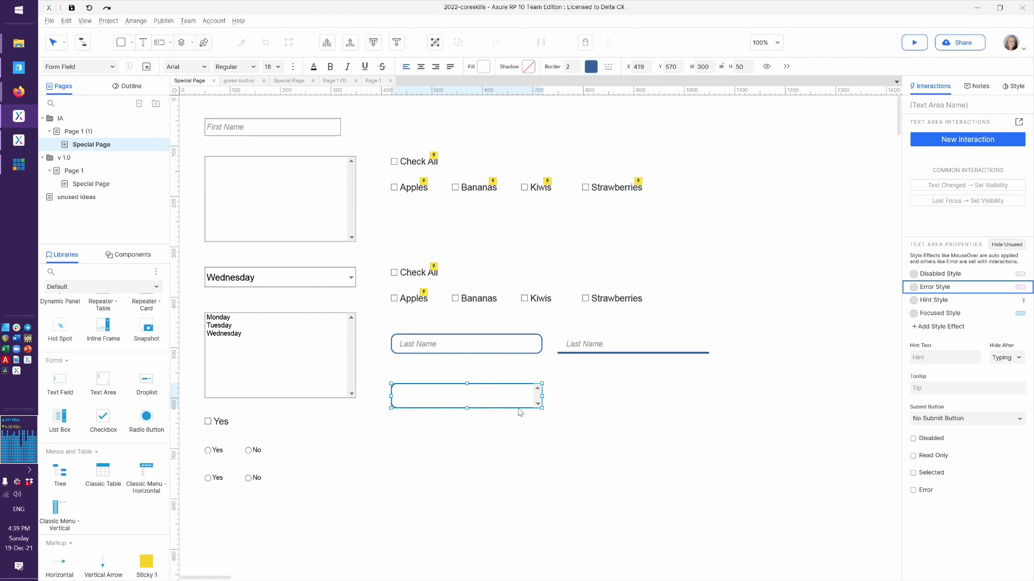
- Switch to the Firefox preview, reload it, and place the cursor in the text area to test its focus style
key("alt+Tab")
key("F5")
left_click(524, 373)
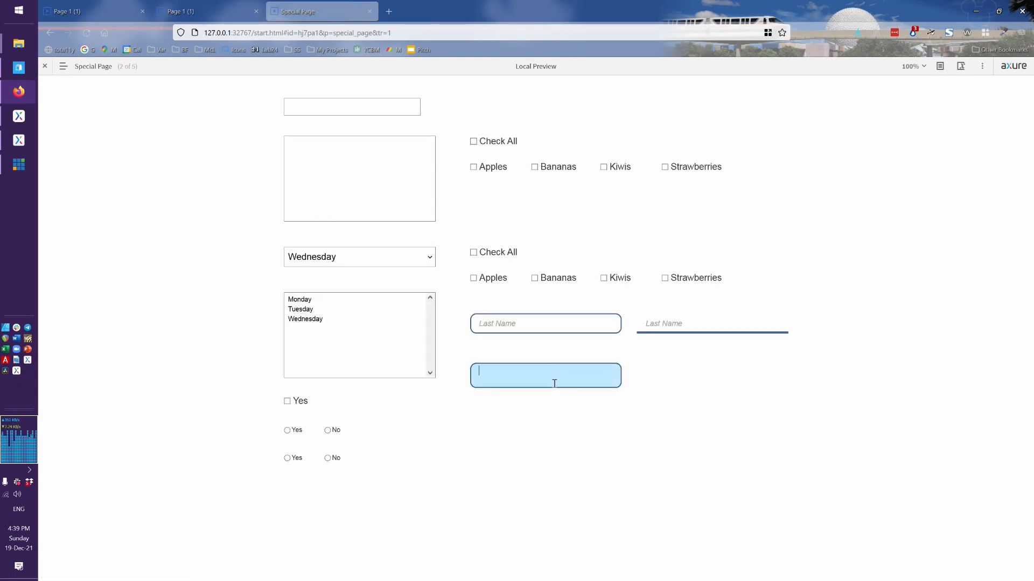
- Back in Axure RP, enlarge the text area to about 630 wide by 133 high and preview the page
key("alt+Tab")
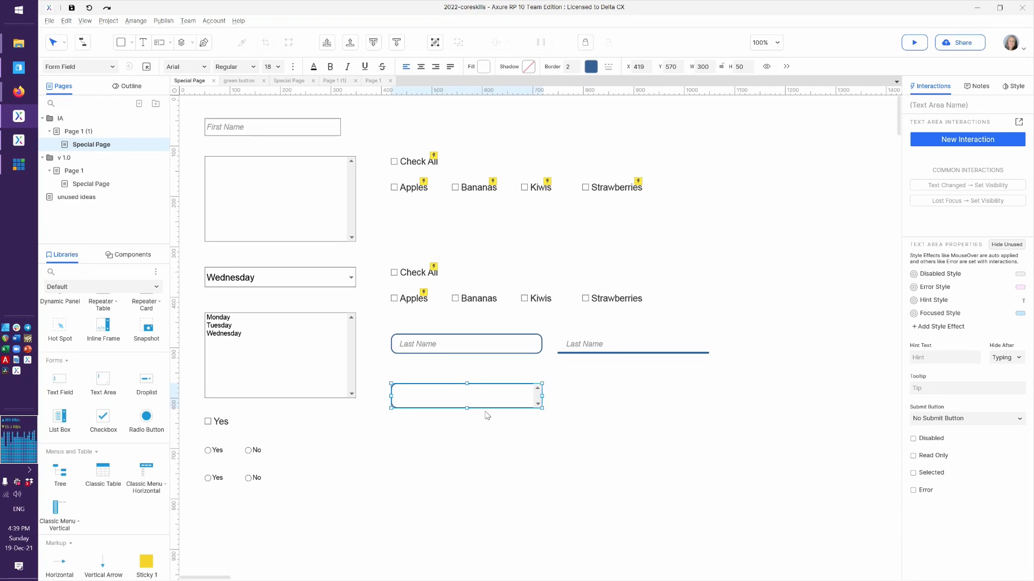
left_click_drag(466, 408, 464, 453)
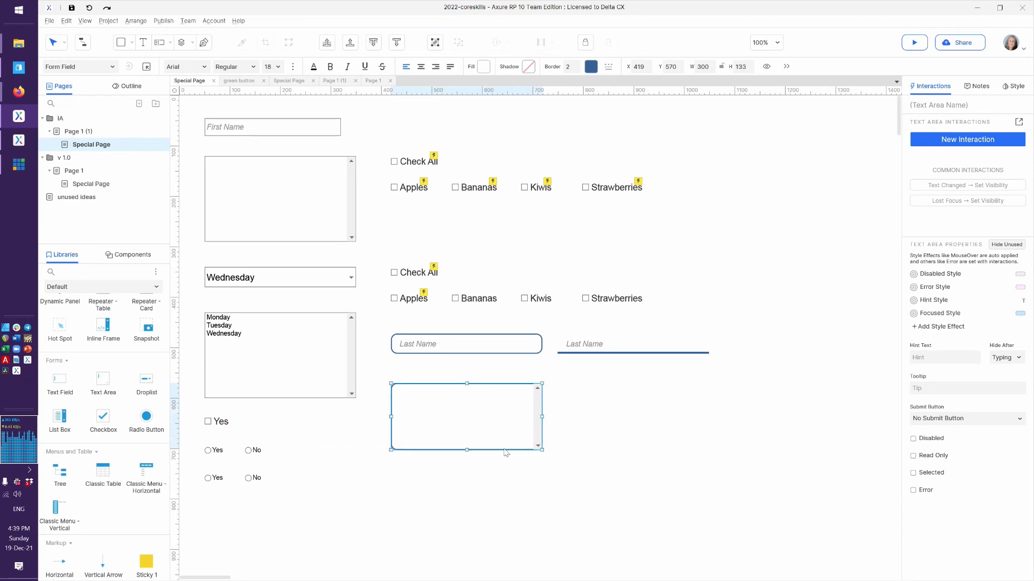
left_click_drag(542, 417, 706, 439)
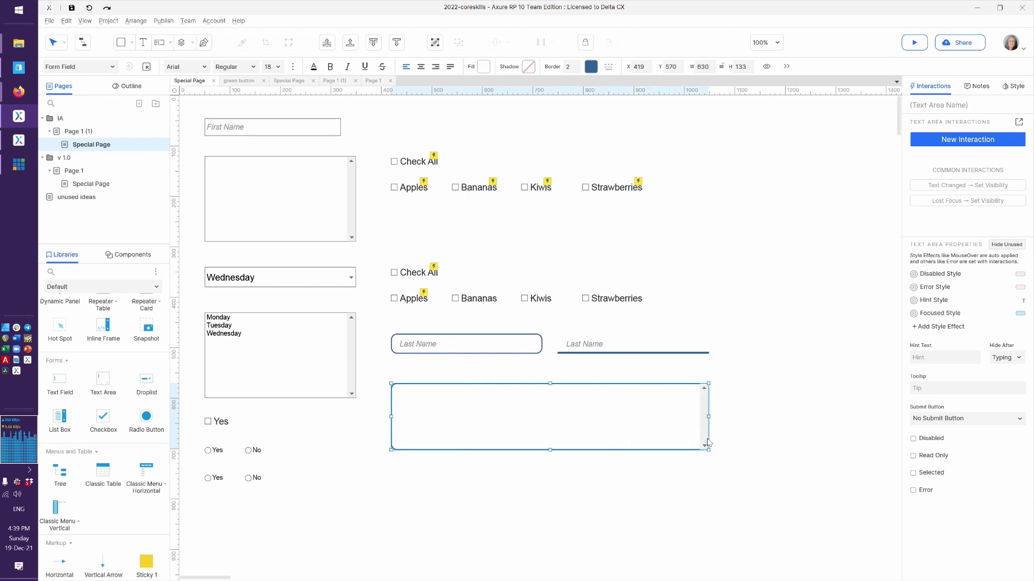
left_click(627, 501)
key("ctrl+period")
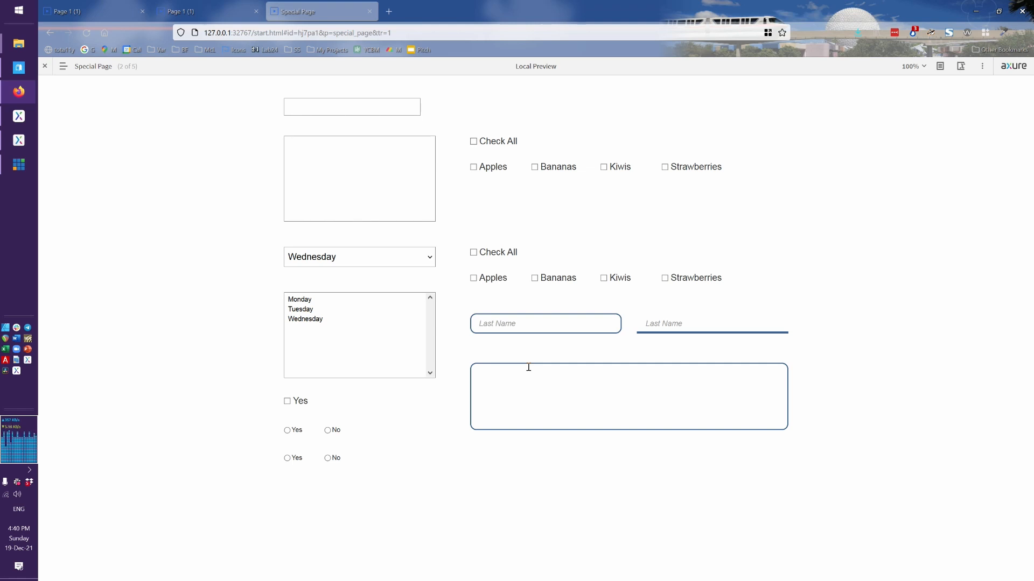
- In Axure RP, place a List Box widget below the text area and apply the Form Field widget style to it
key("alt+Tab")
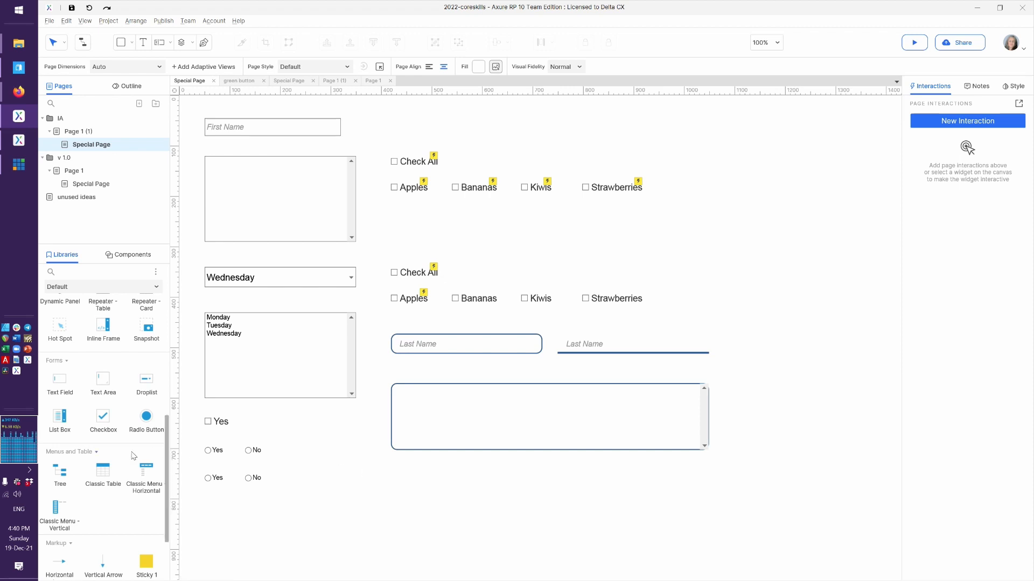
left_click_drag(82, 428, 393, 475)
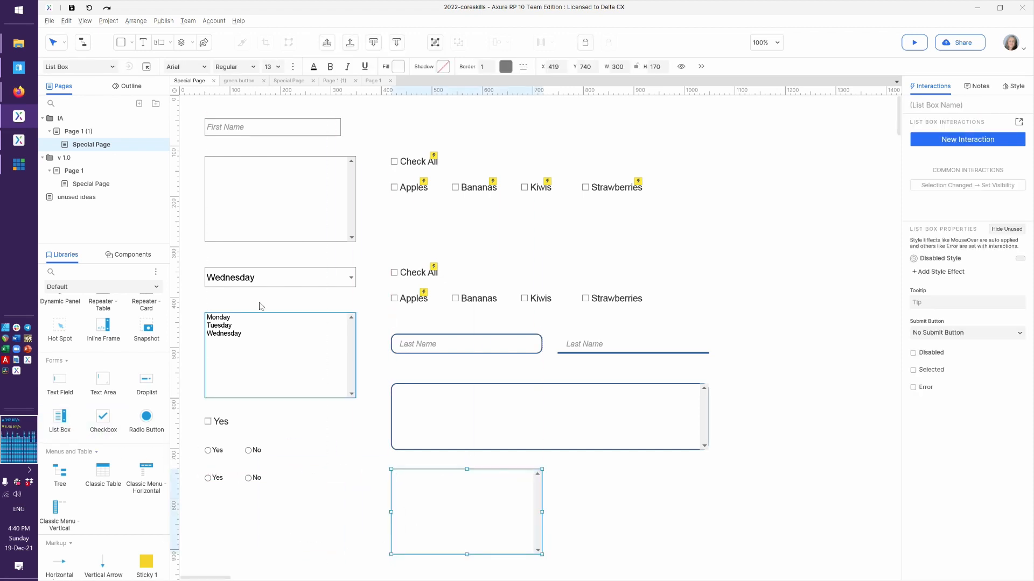
left_click(113, 67)
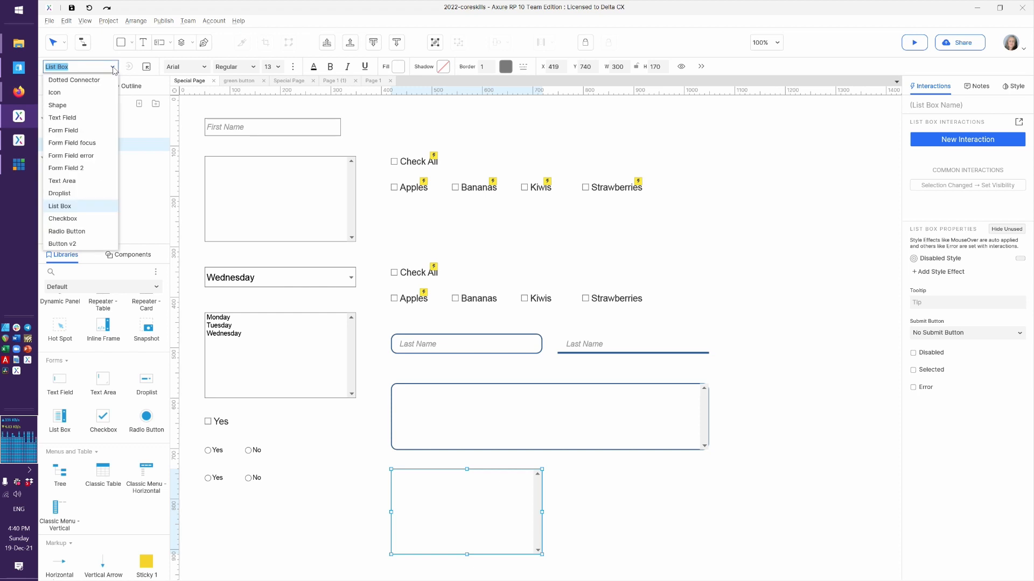
left_click(86, 130)
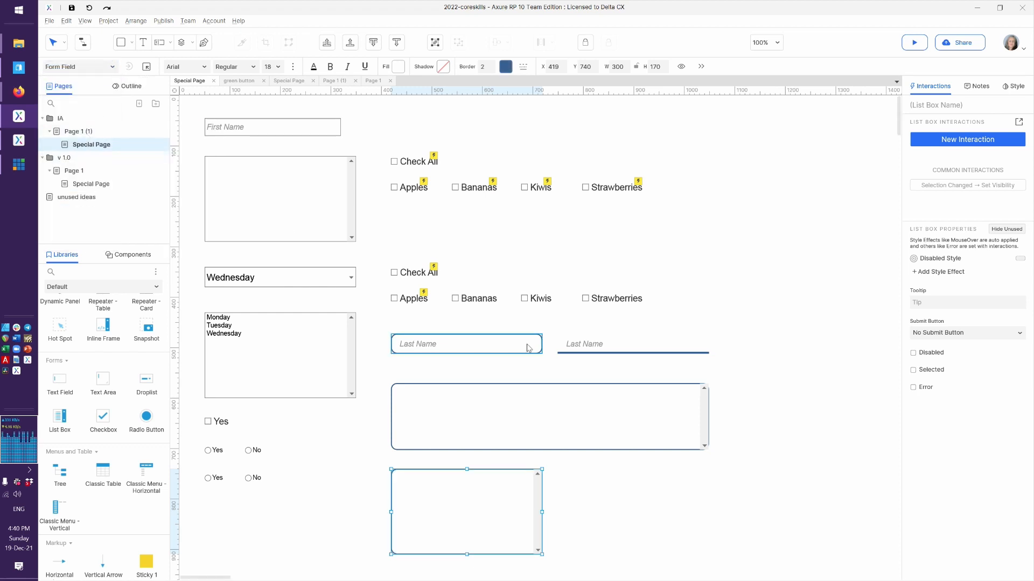
- Switch to the Firefox preview, reload it, and test the empty list box
key("alt+Tab")
key("F5")
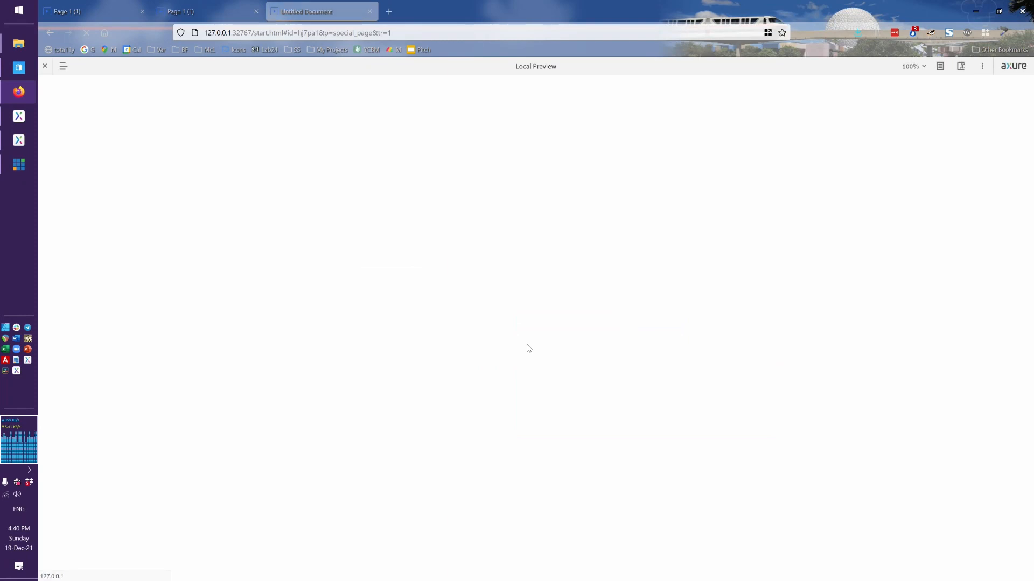
left_click(558, 484)
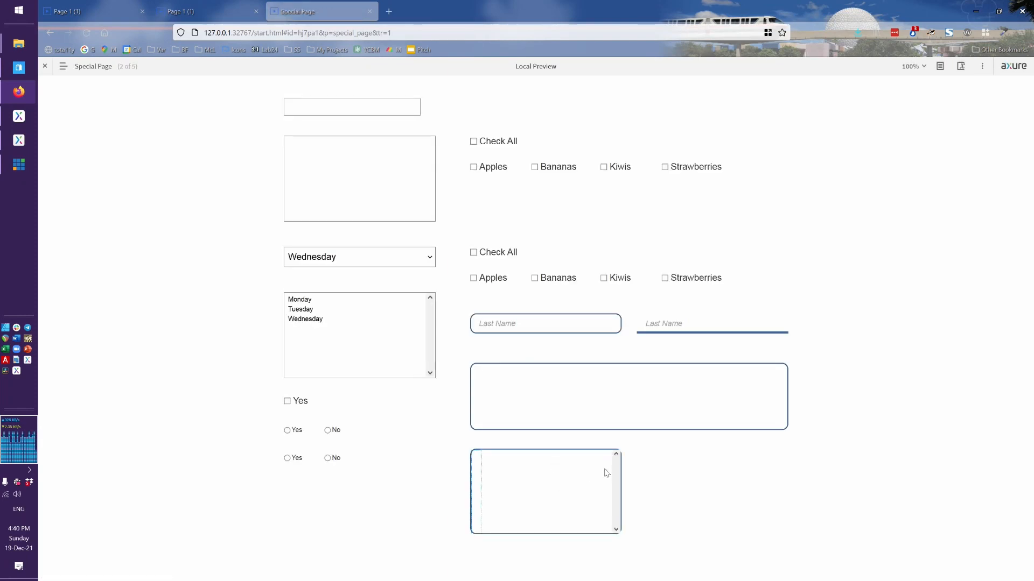
- Back in Axure RP, fill the new list box with the options Ugly, But and Realistic
key("alt+Tab")
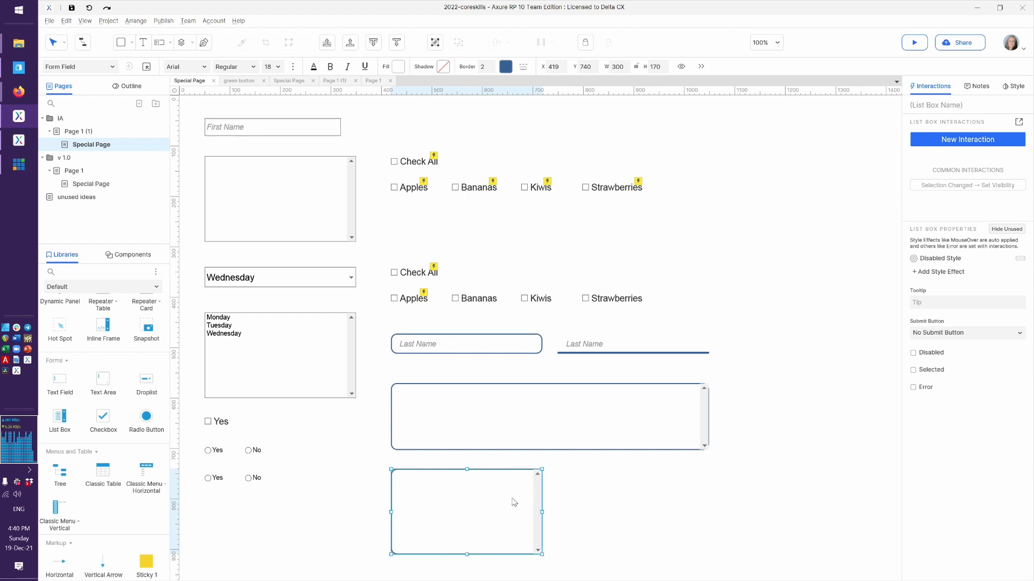
double_click(512, 500)
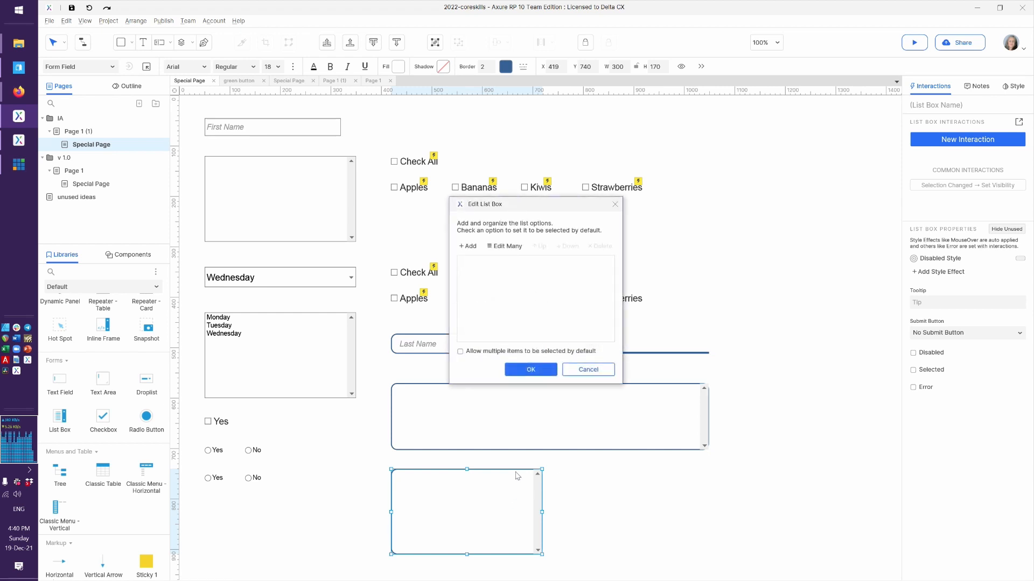
left_click(494, 246)
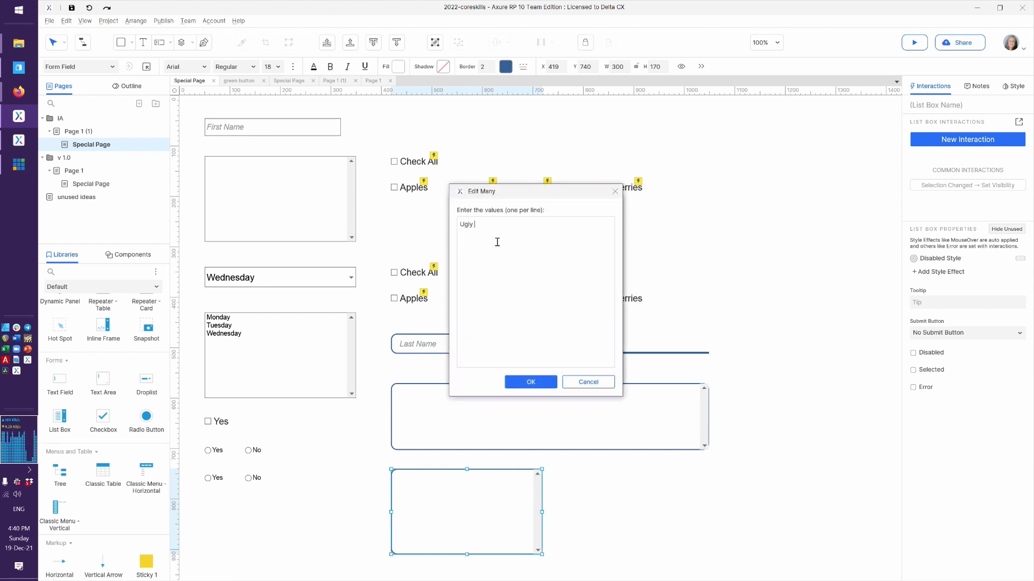
key("BackSpace")
key("BackSpace")
key("Return")
type("But")
key("Return")
type("Realistic")
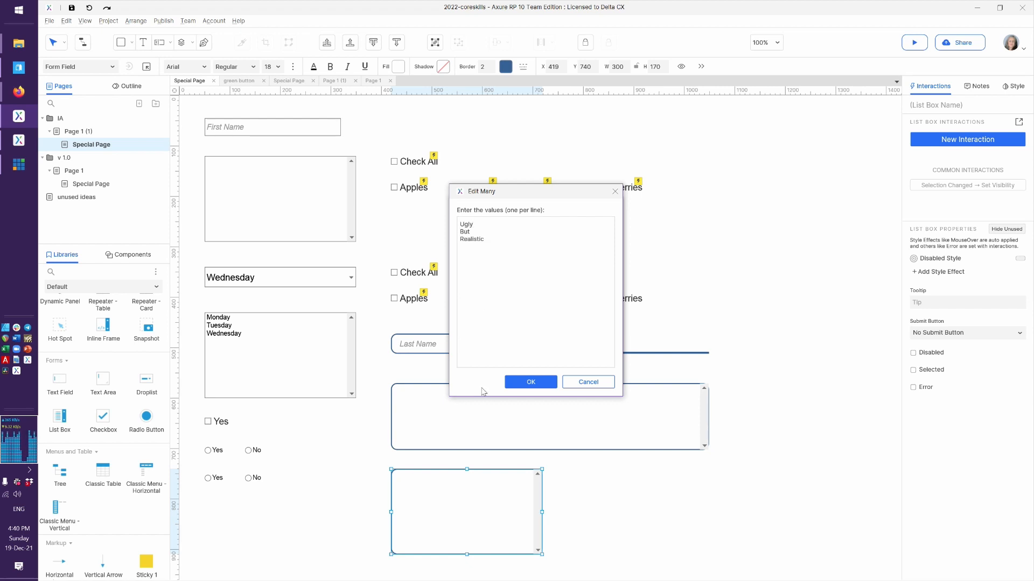
left_click(518, 383)
left_click(522, 372)
- Test selecting Ugly, But and Realistic in the list box in the Firefox preview, and return to Axure RP
key("alt+Tab")
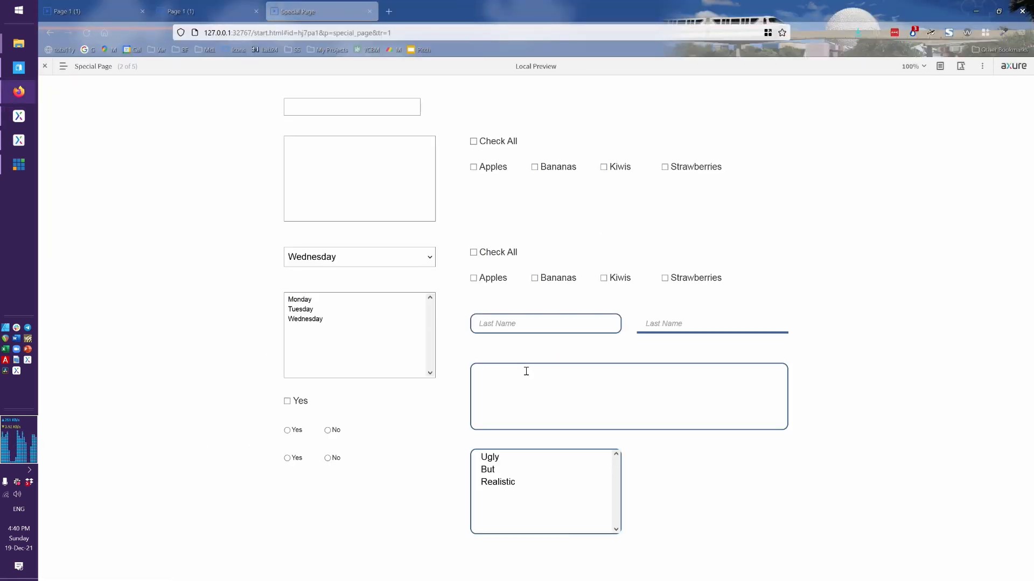
left_click(512, 461)
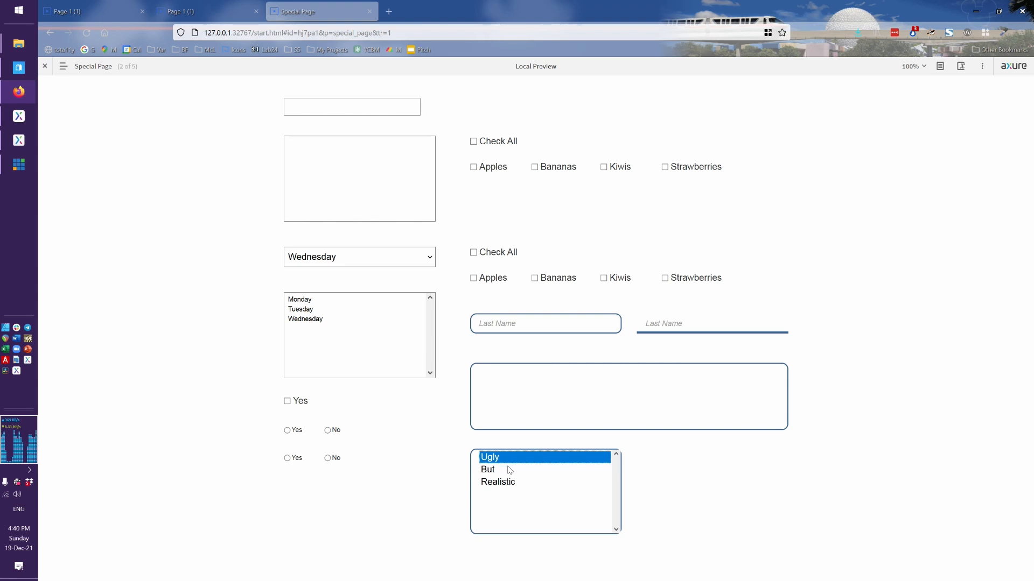
left_click(509, 471)
left_click(512, 480)
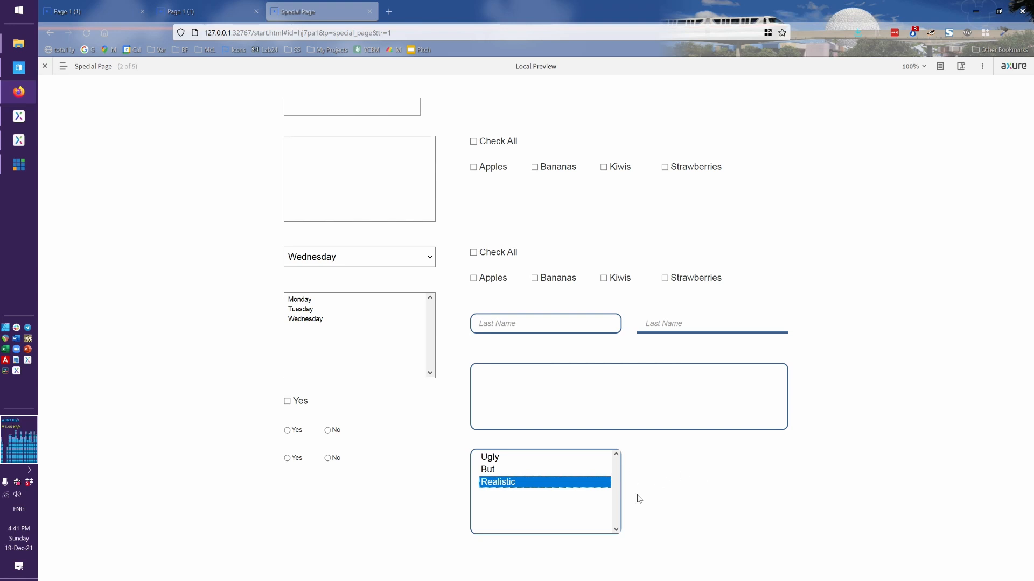
key("alt+Tab")
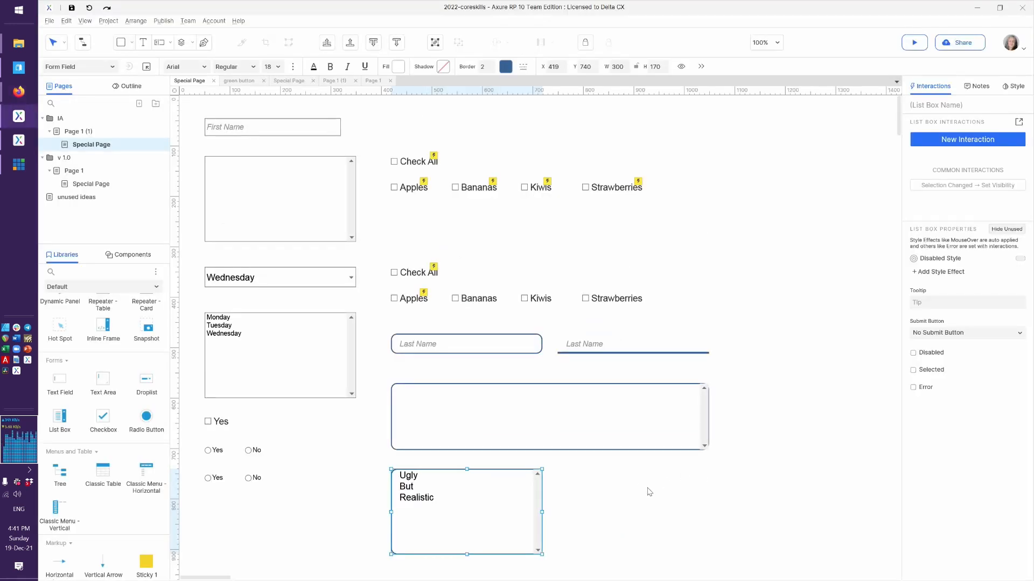